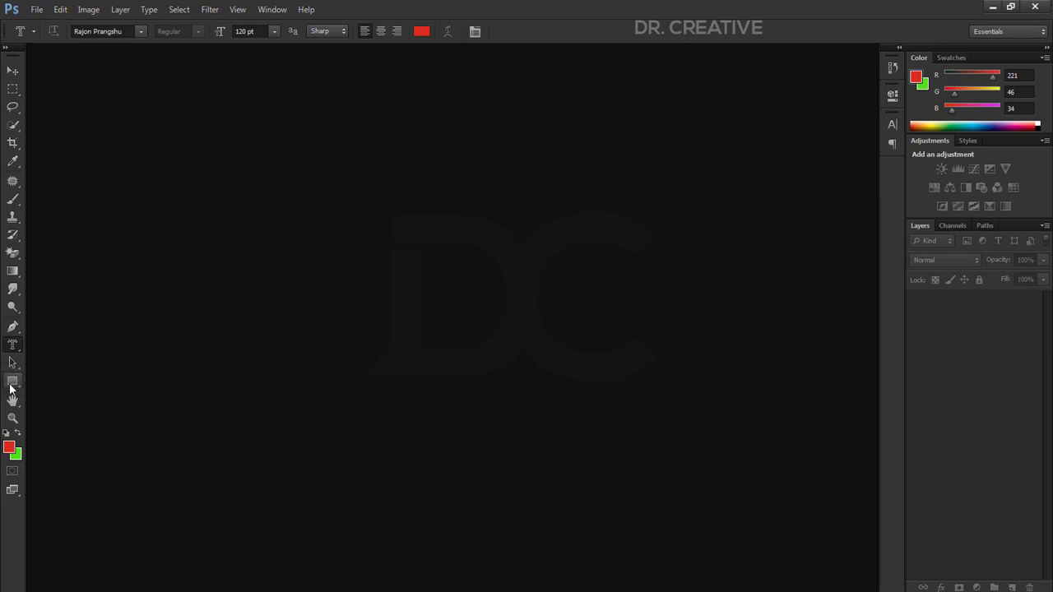
Select the Rounded Rectangle Tool from the shape tool flyout.
click(12, 383)
key(u)
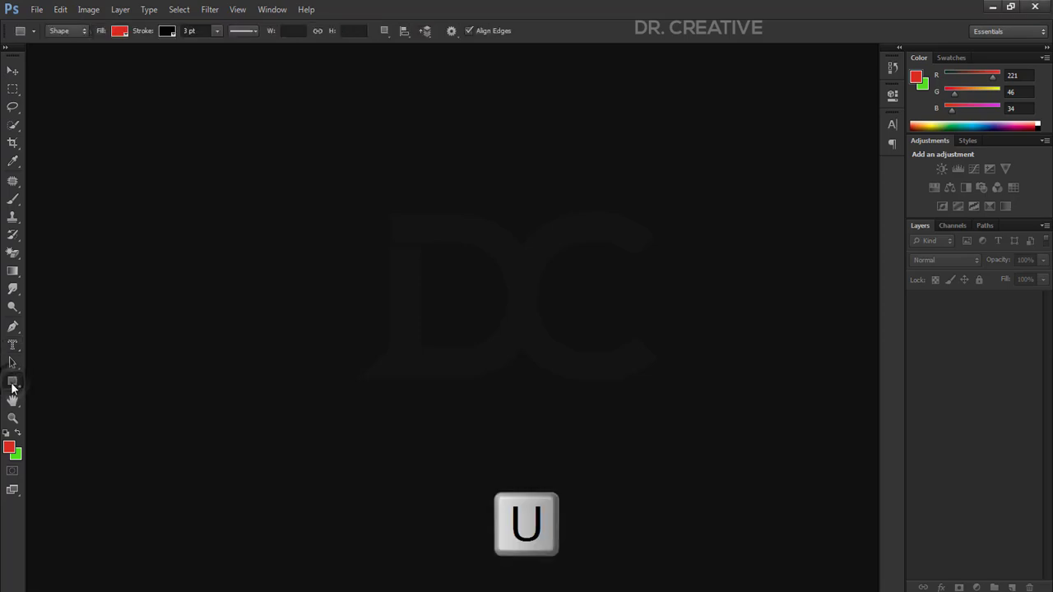
click(12, 383)
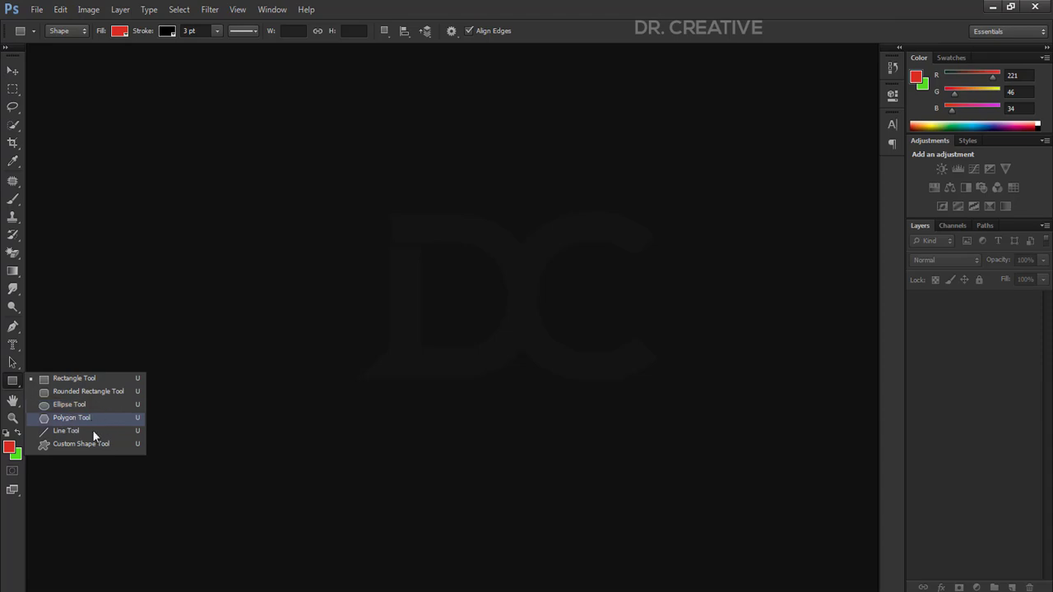
click(33, 391)
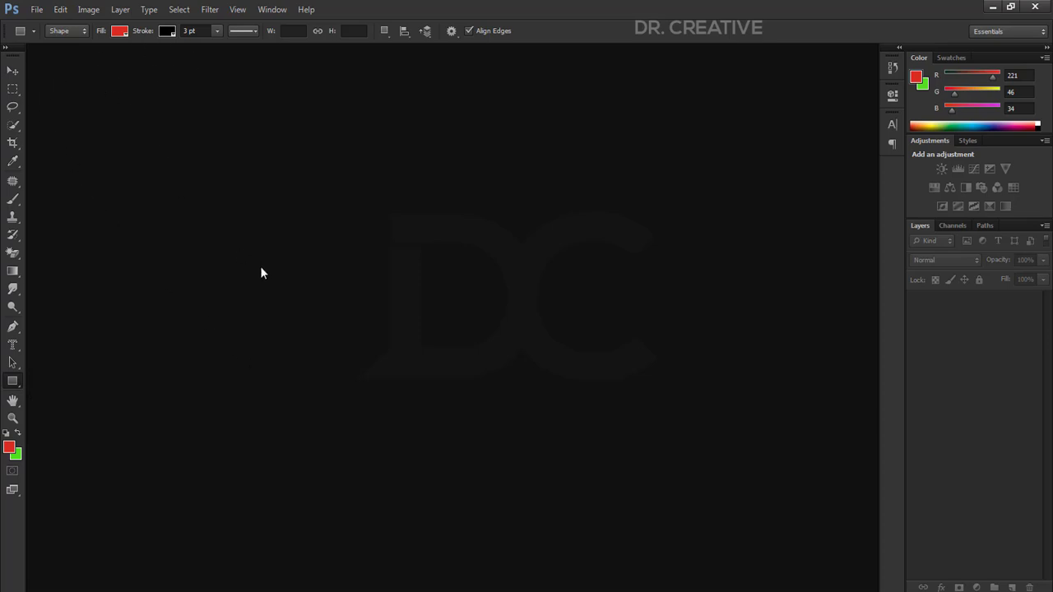
Try the Pen tool and its drawing modes, then return to the Rectangle tool.
click(12, 326)
click(56, 31)
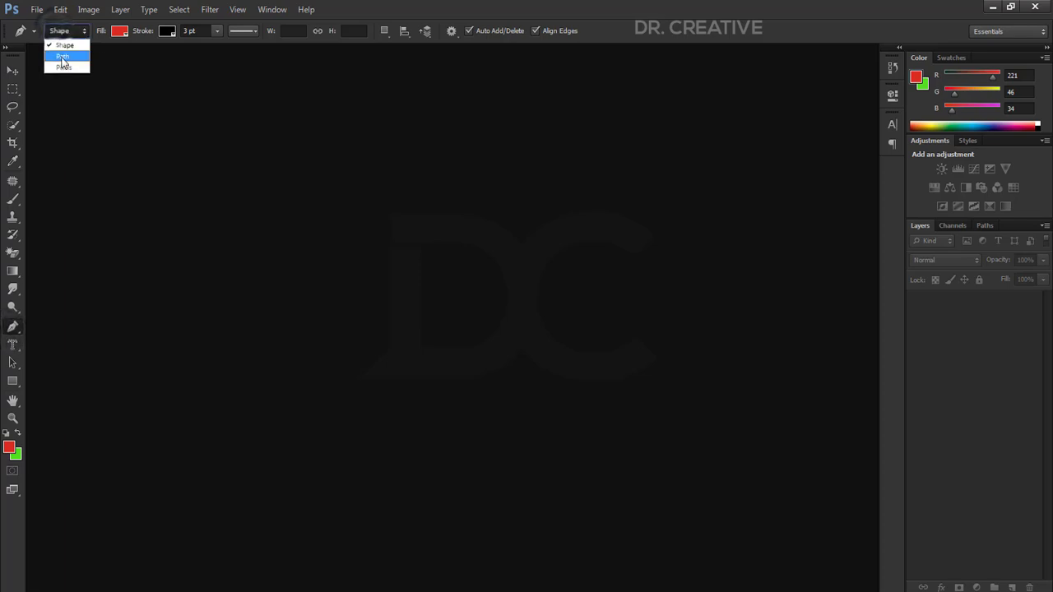
click(64, 66)
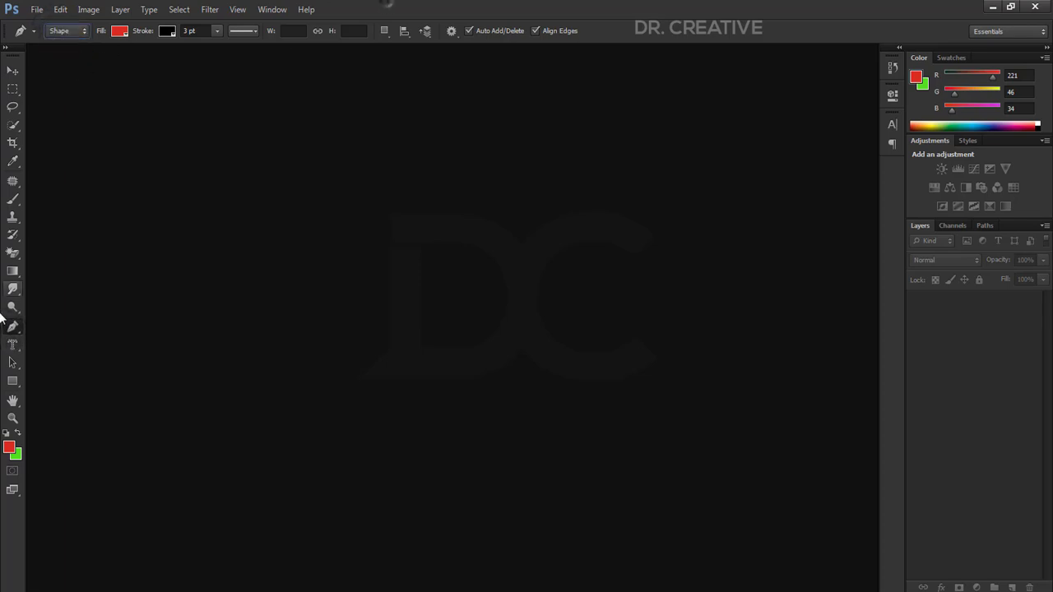
right_click(13, 327)
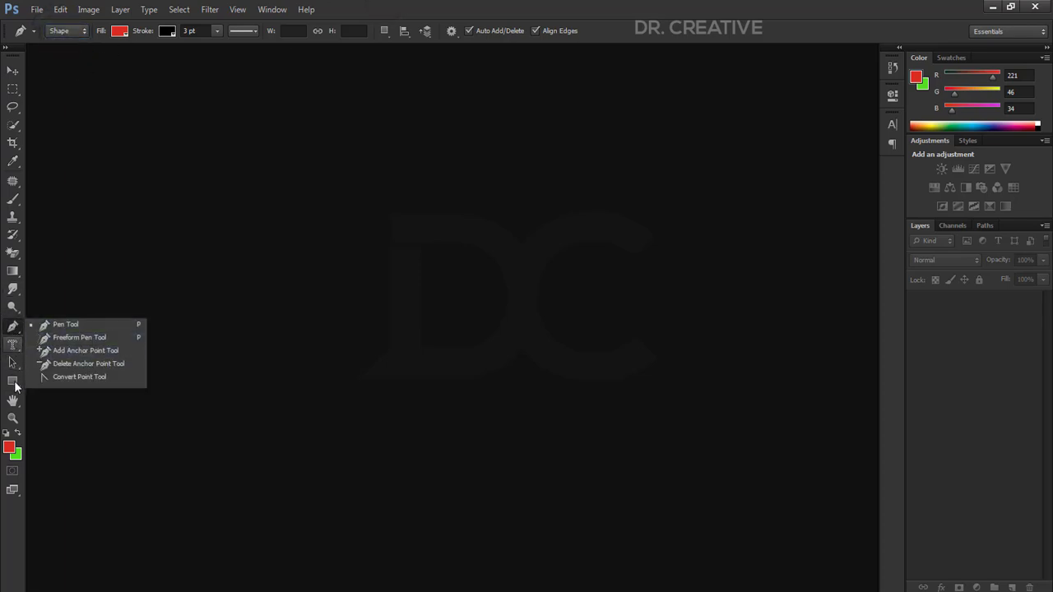
click(13, 380)
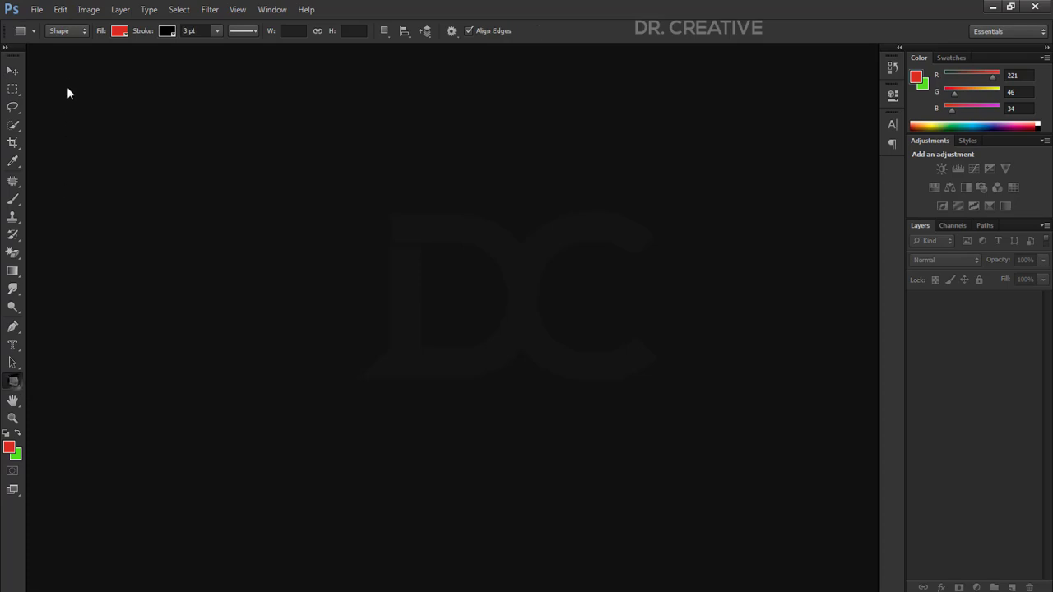
Review the Shape, Path and Pixels drawing modes repeatedly, keeping Shape selected.
click(61, 31)
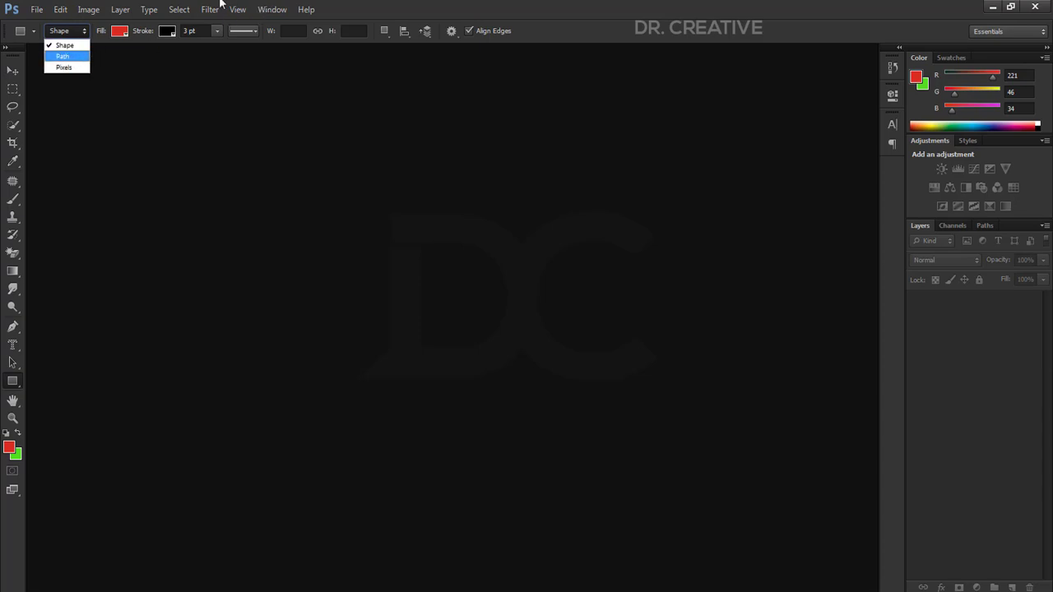
click(311, 7)
click(51, 33)
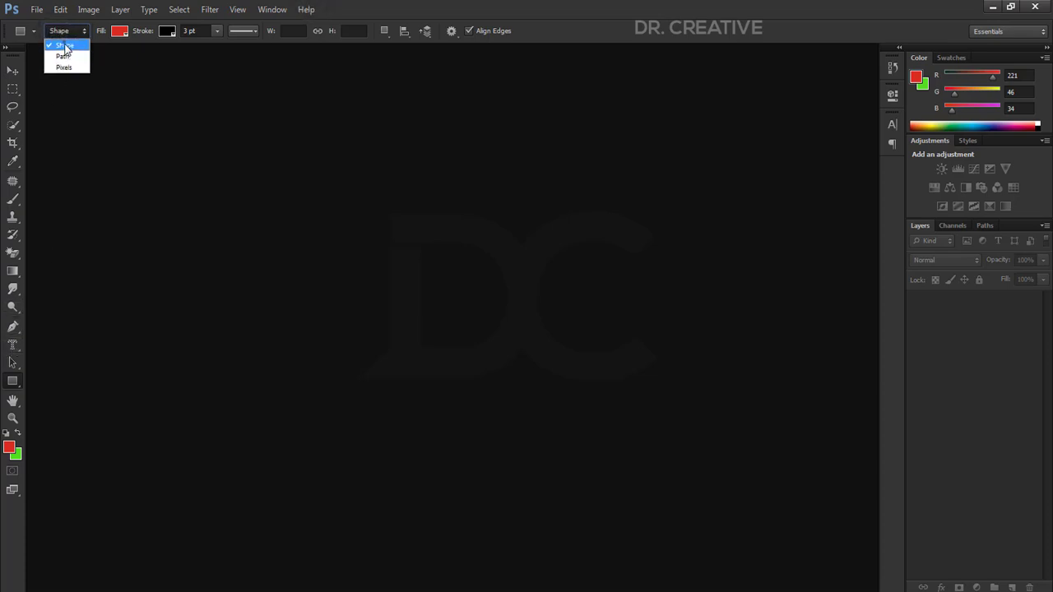
click(64, 33)
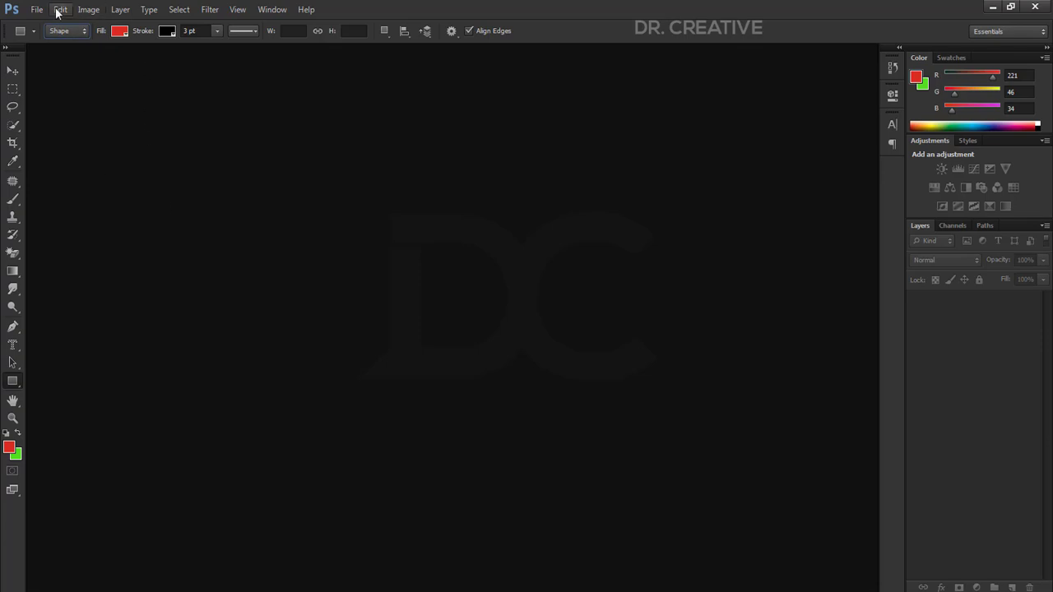
click(56, 32)
click(63, 46)
click(73, 31)
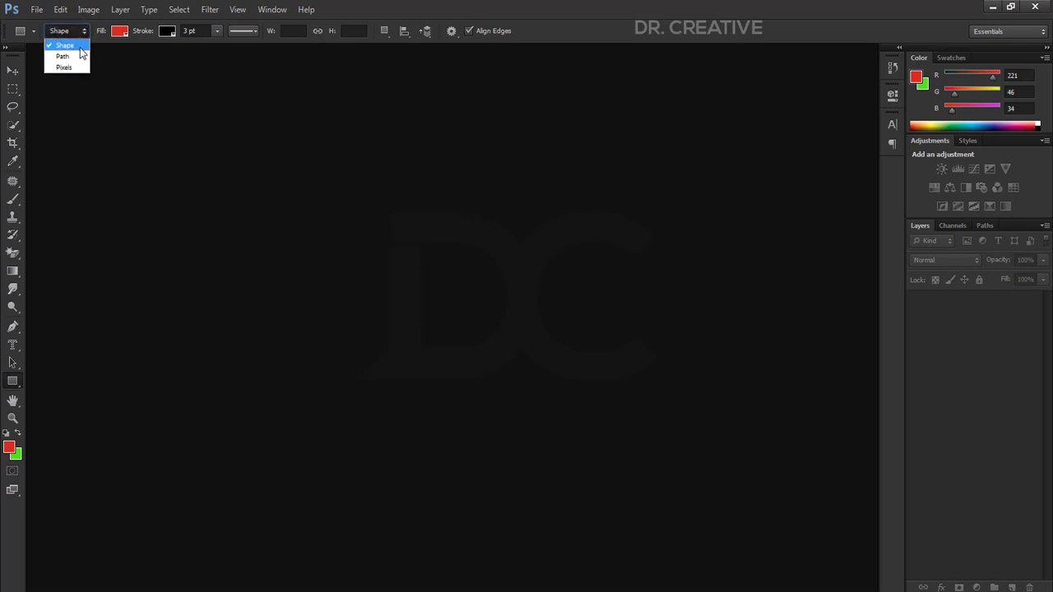
key(Escape)
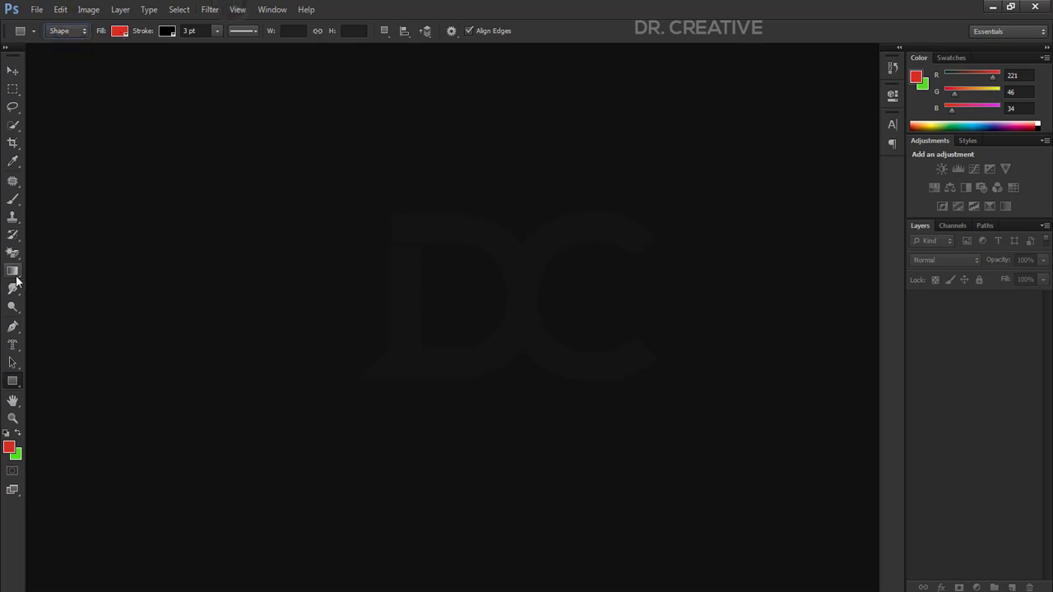
click(69, 31)
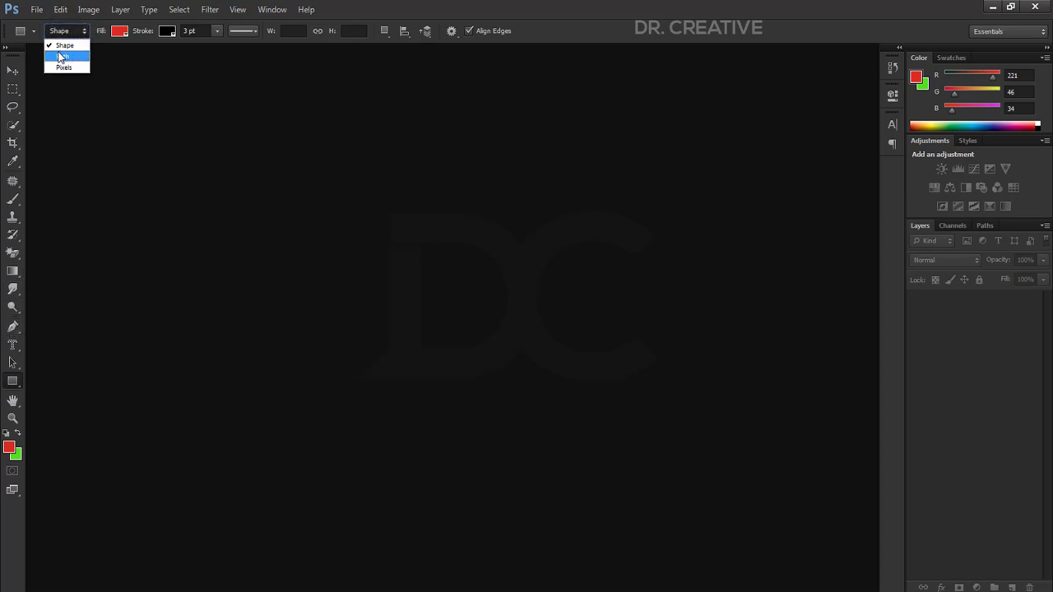
key(Escape)
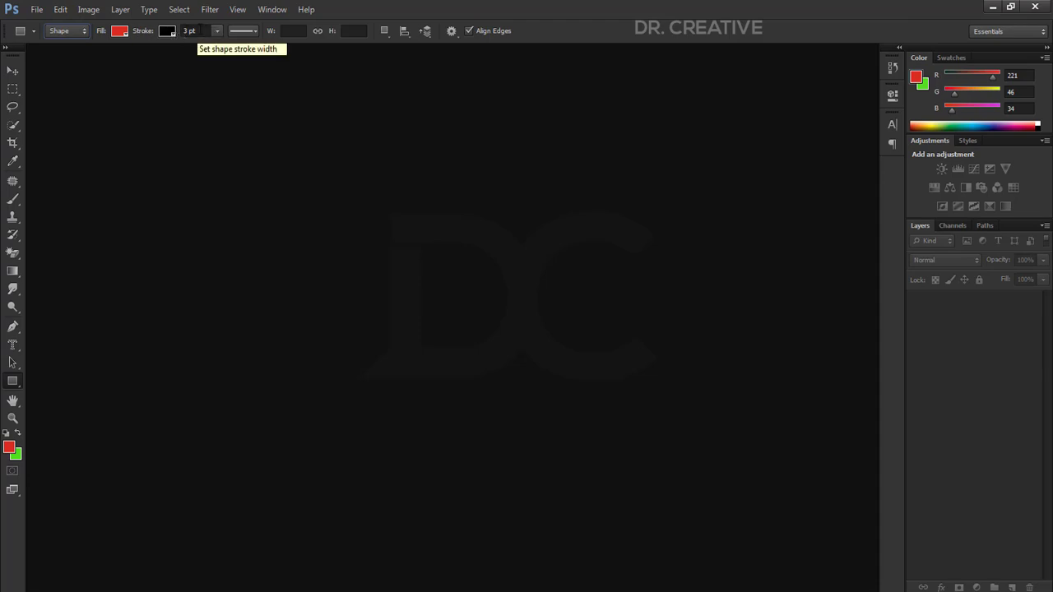
click(240, 33)
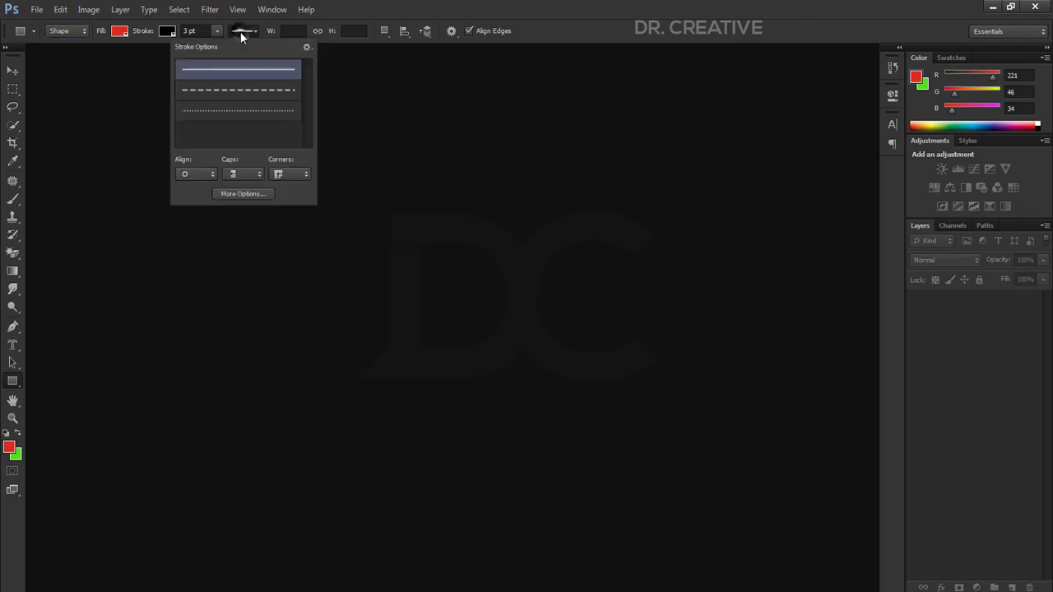
click(240, 31)
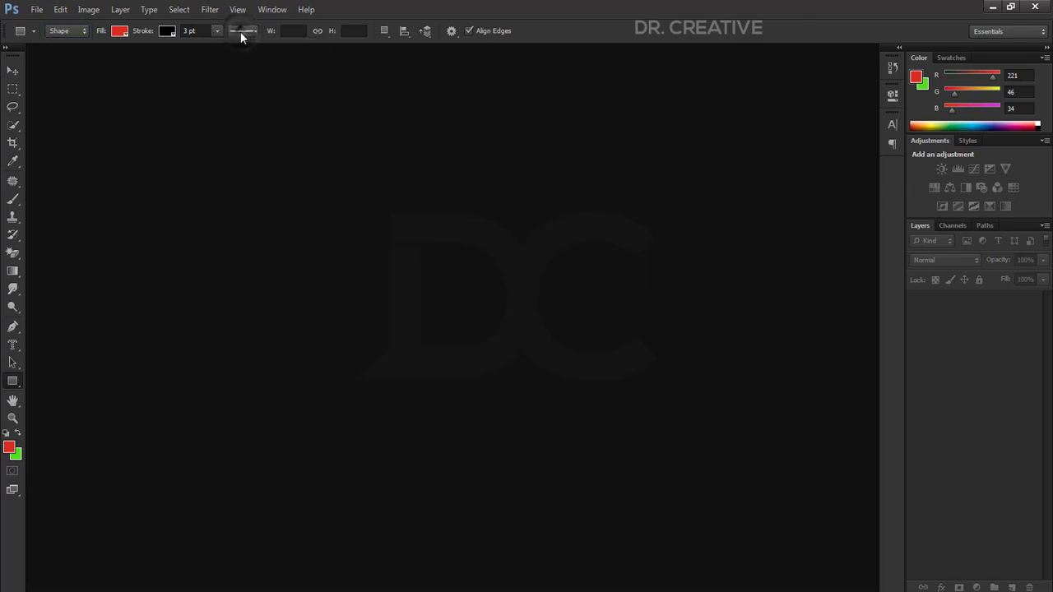
click(292, 30)
click(345, 31)
click(288, 30)
click(352, 31)
click(389, 35)
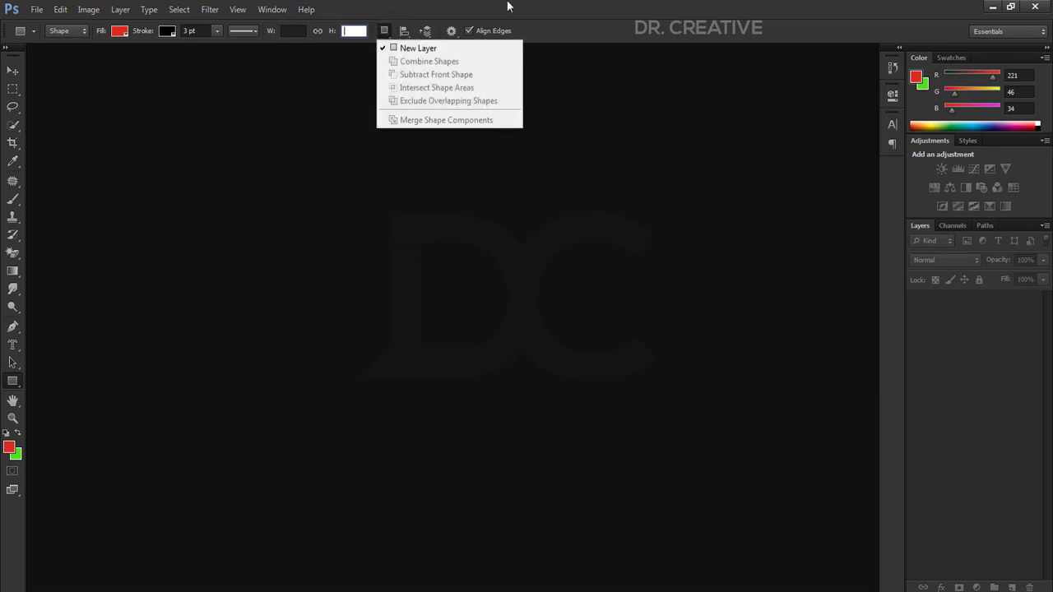
click(508, 5)
click(377, 33)
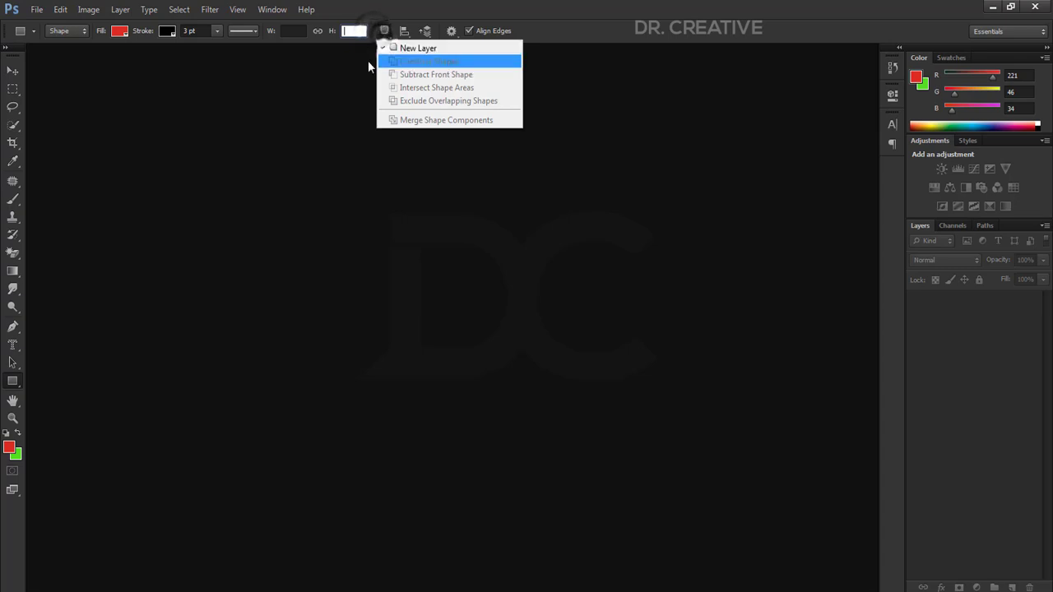
click(504, 6)
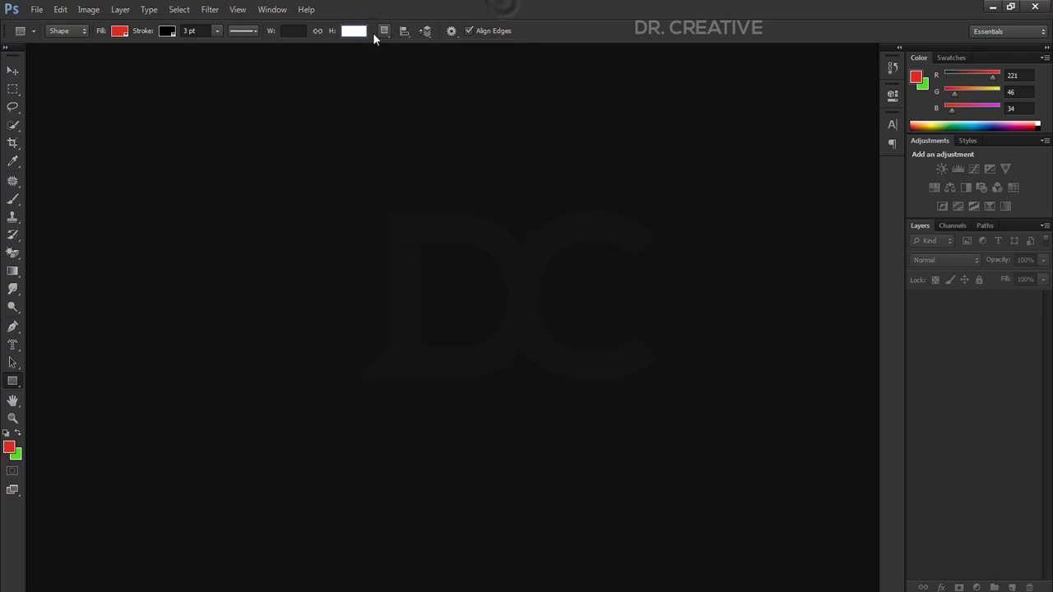
click(376, 34)
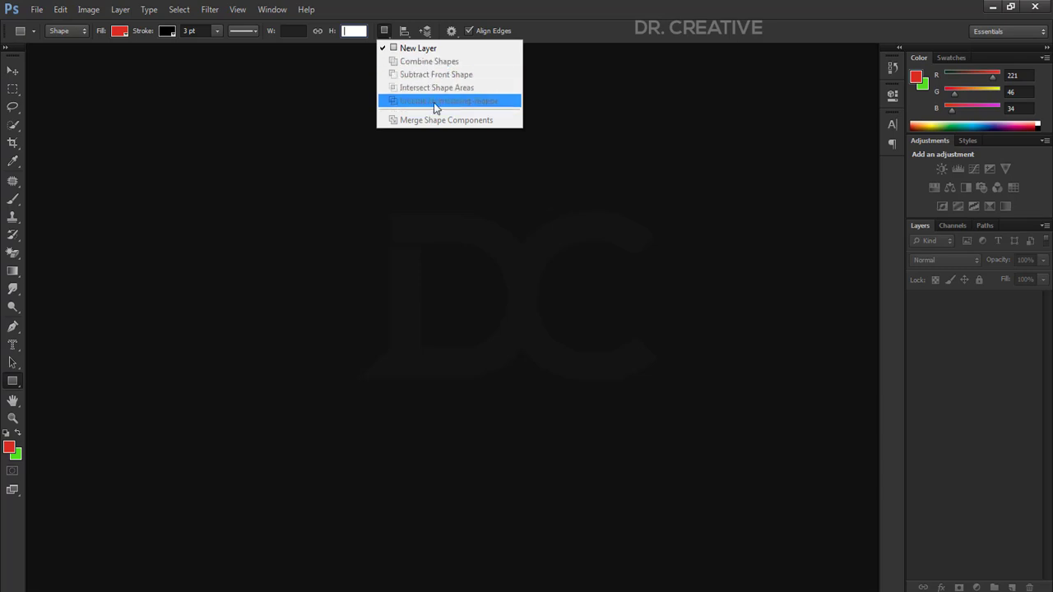
click(12, 88)
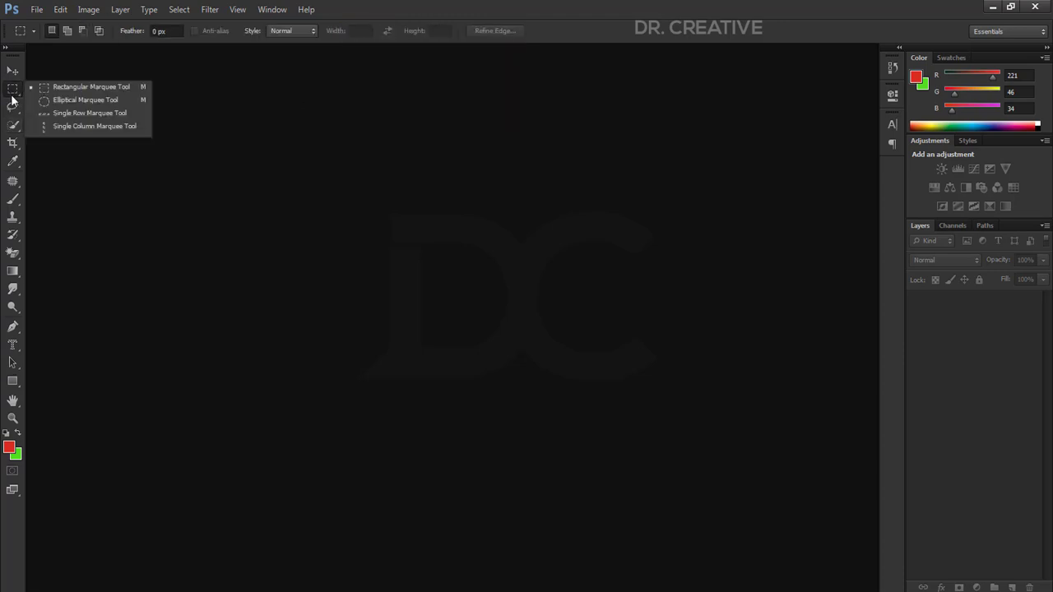
click(66, 90)
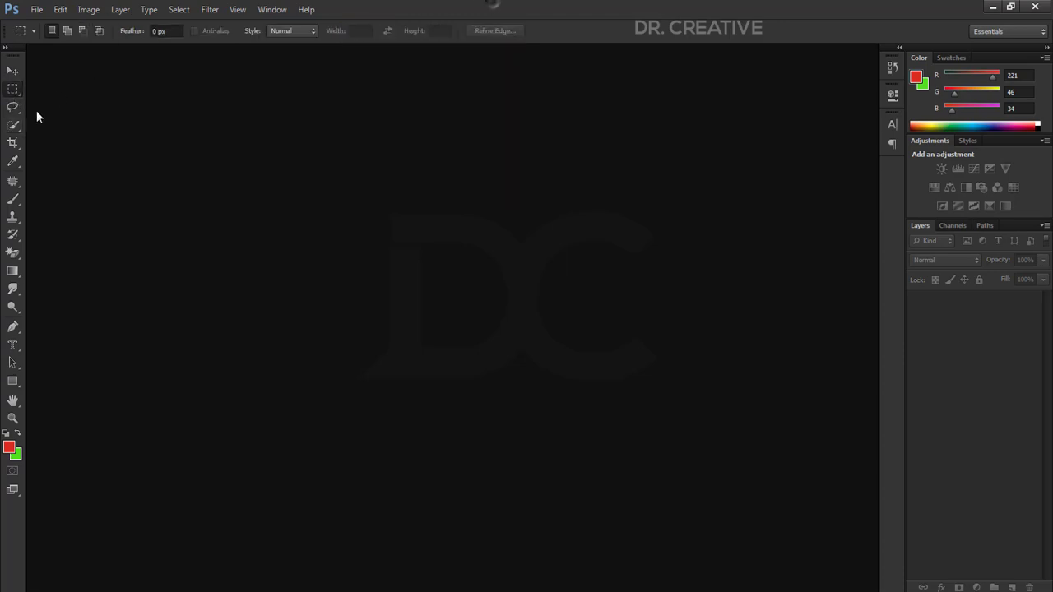
click(13, 383)
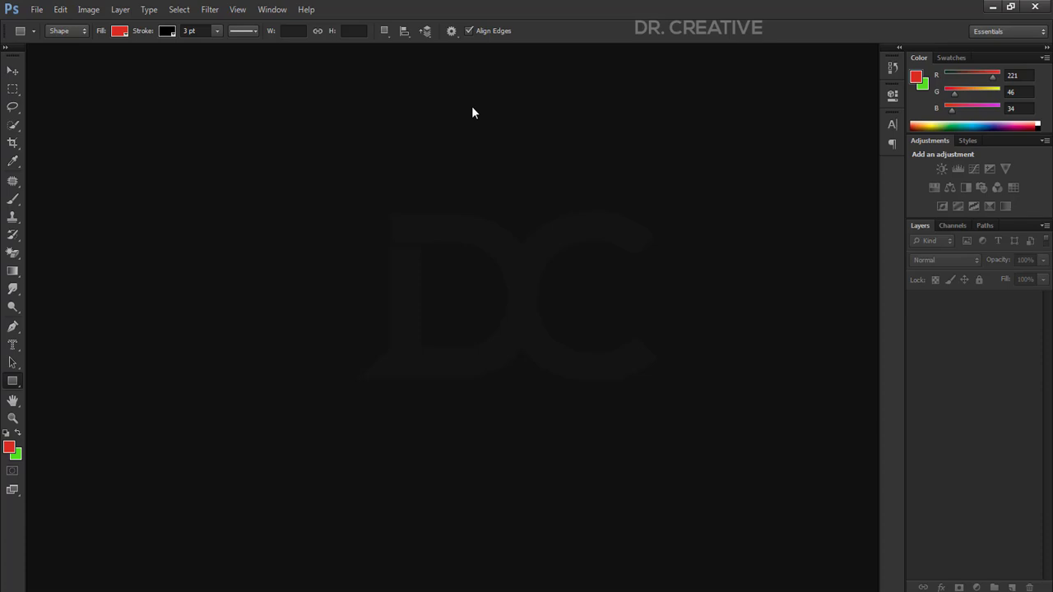
Create a new 1920 × 1080 document from the Film & Video preset.
key(ctrl+n)
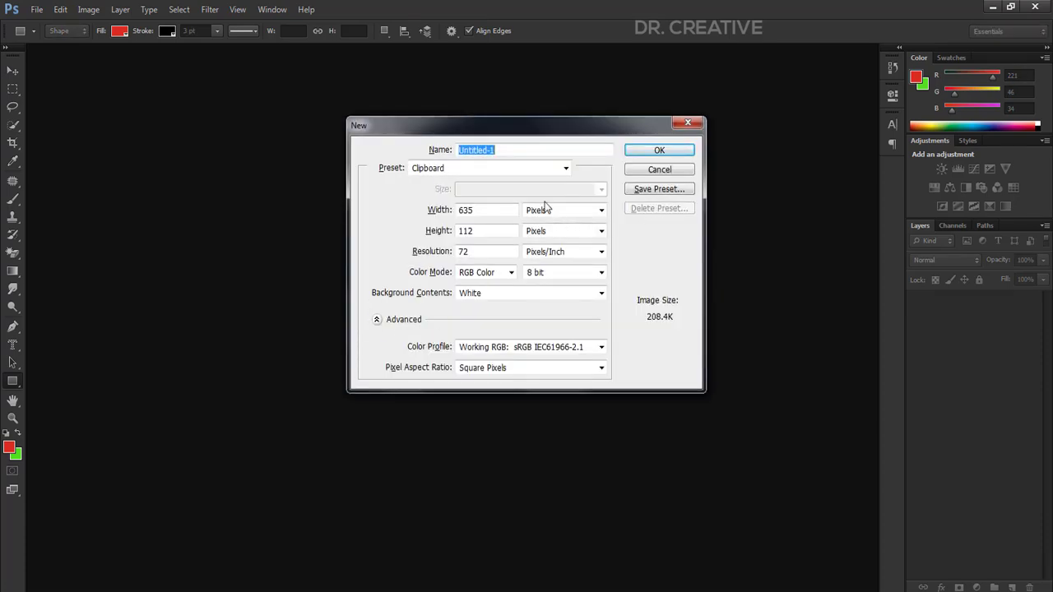
click(526, 168)
click(445, 282)
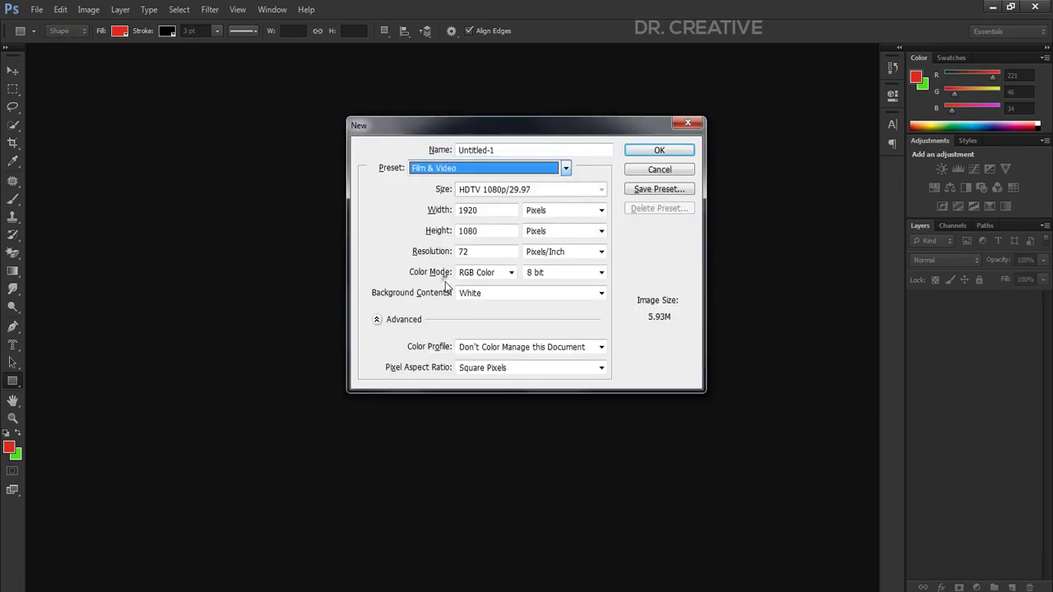
click(649, 153)
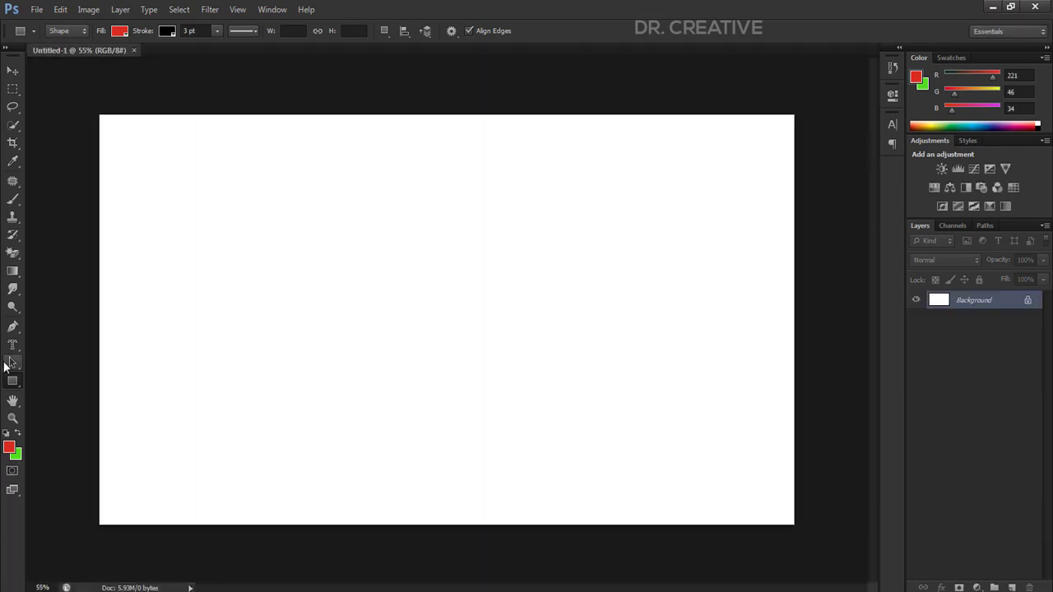
Keep the plain Rectangle Tool selected from the shape tool variants.
right_click(12, 381)
click(66, 376)
right_click(12, 382)
click(72, 378)
scroll(359, 279, up, 2)
scroll(359, 282, down, 1)
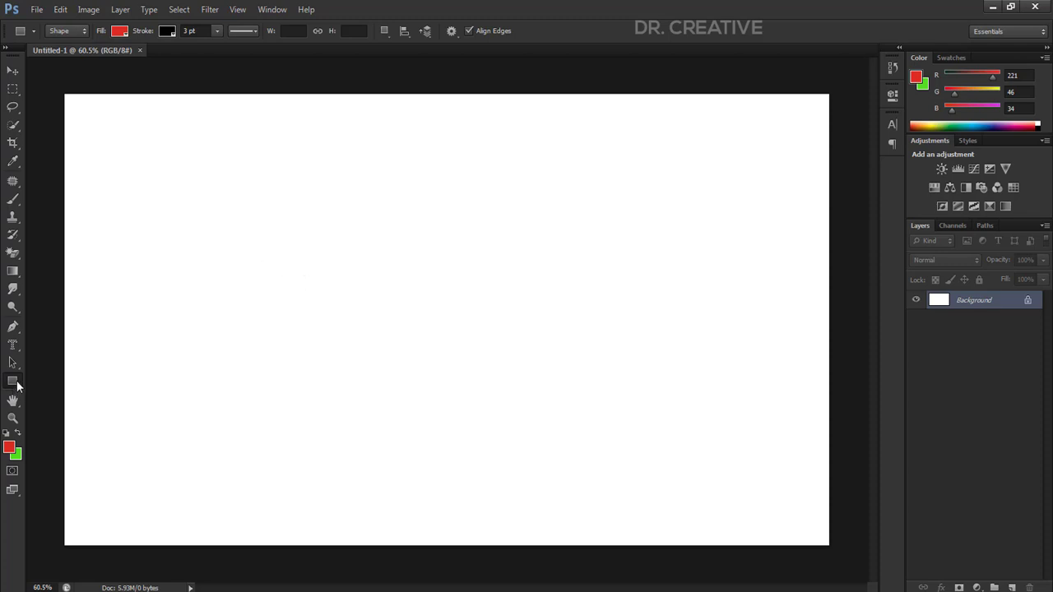
Draw a 1173 × 677 px red, black-stroked rectangle across the canvas centre.
drag(17, 384, 20, 385)
right_click(13, 381)
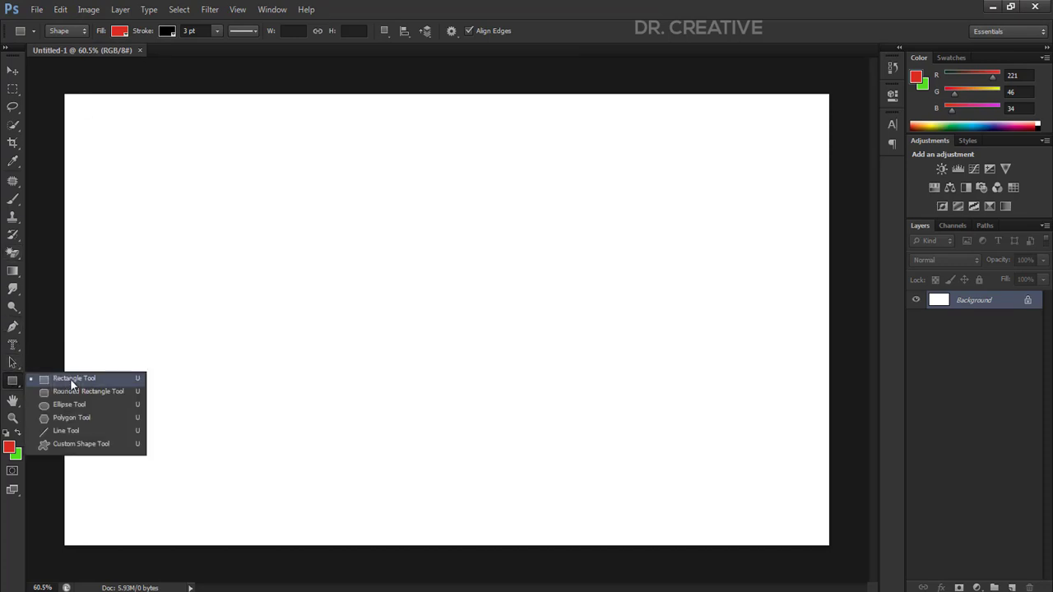
click(72, 378)
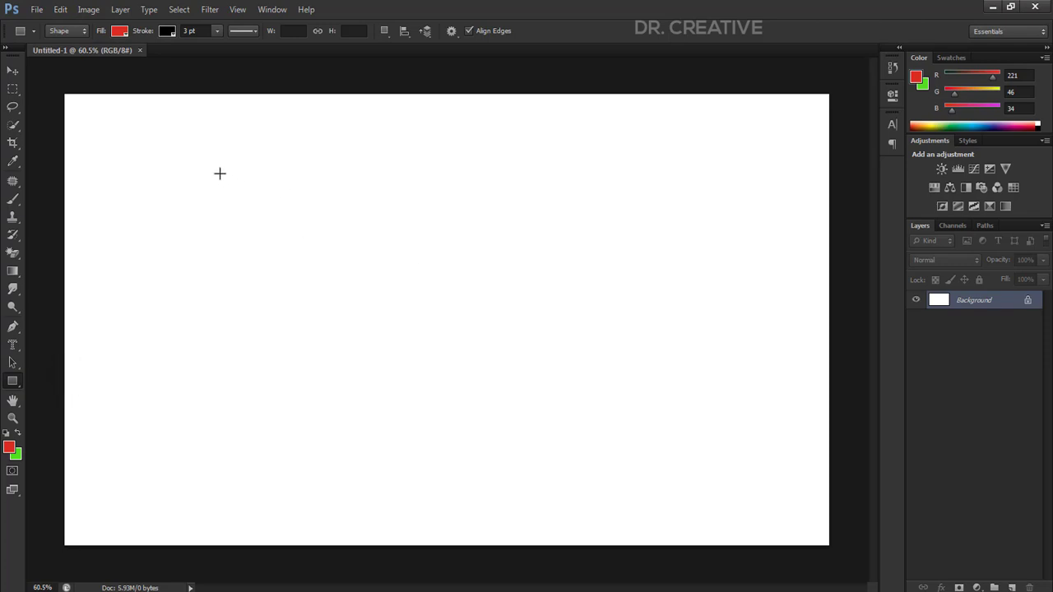
drag(219, 172, 686, 455)
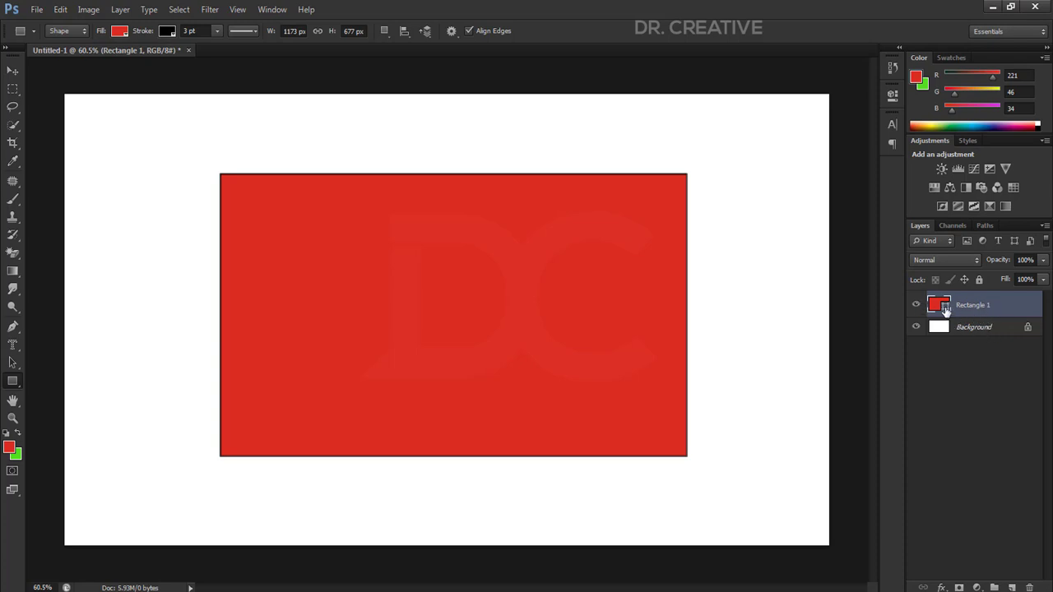
Switch layer thumbnails to large and back to small, then bring up the rectangle's fill options.
right_click(939, 369)
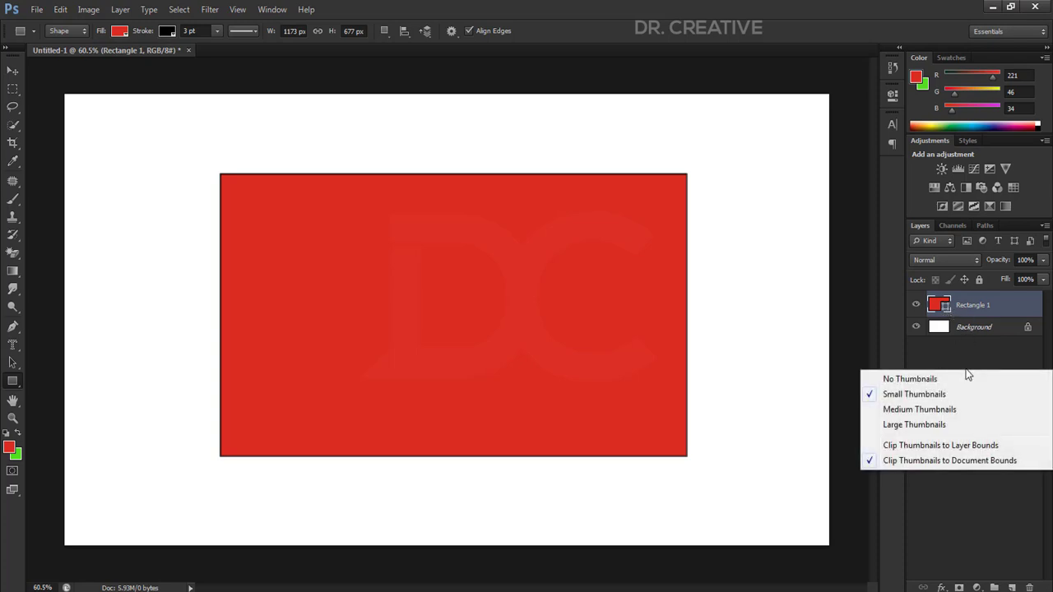
click(913, 424)
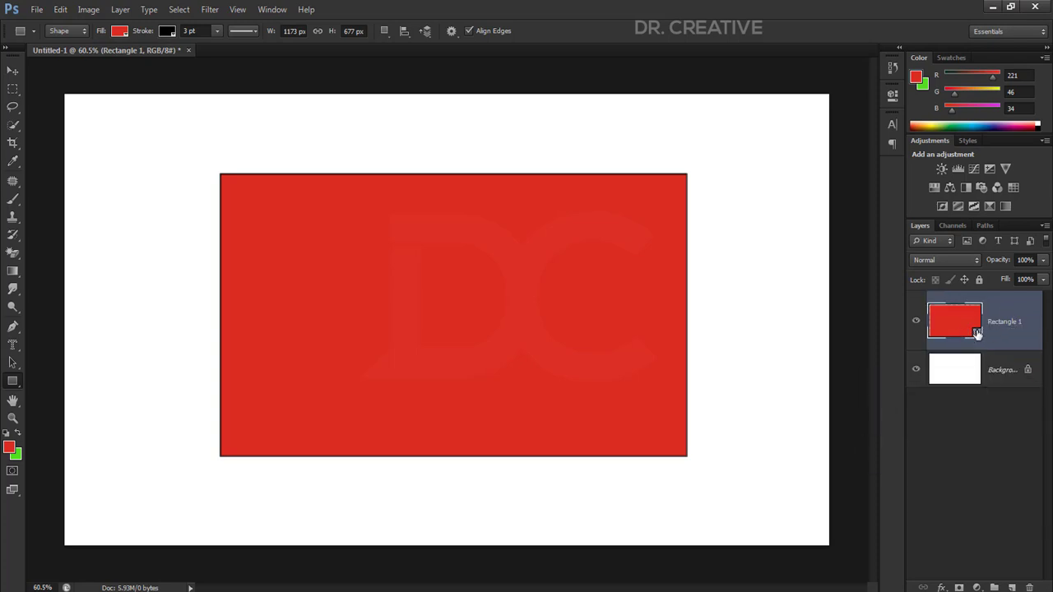
right_click(948, 421)
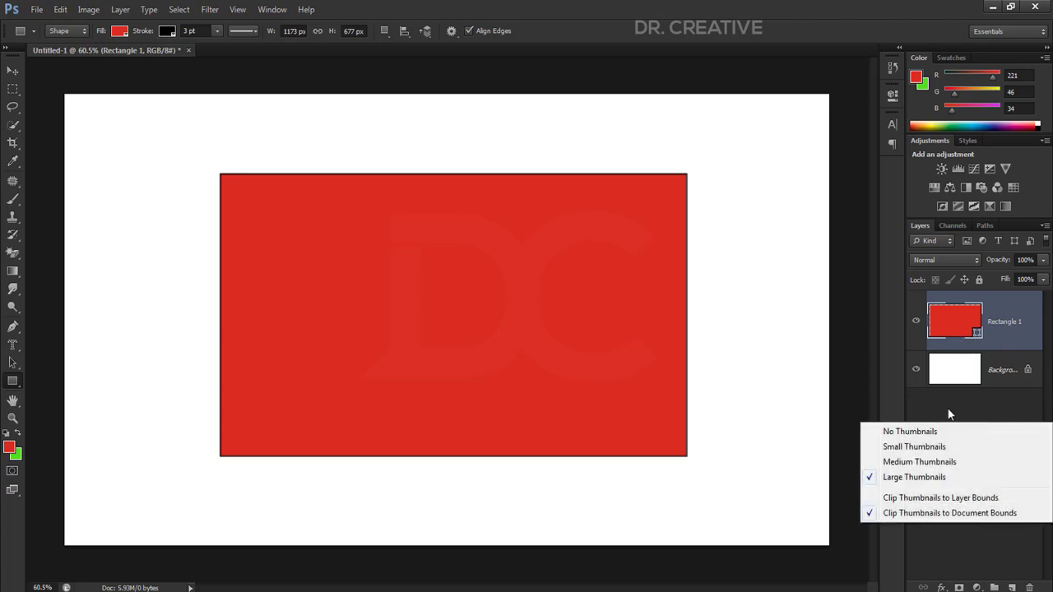
click(905, 447)
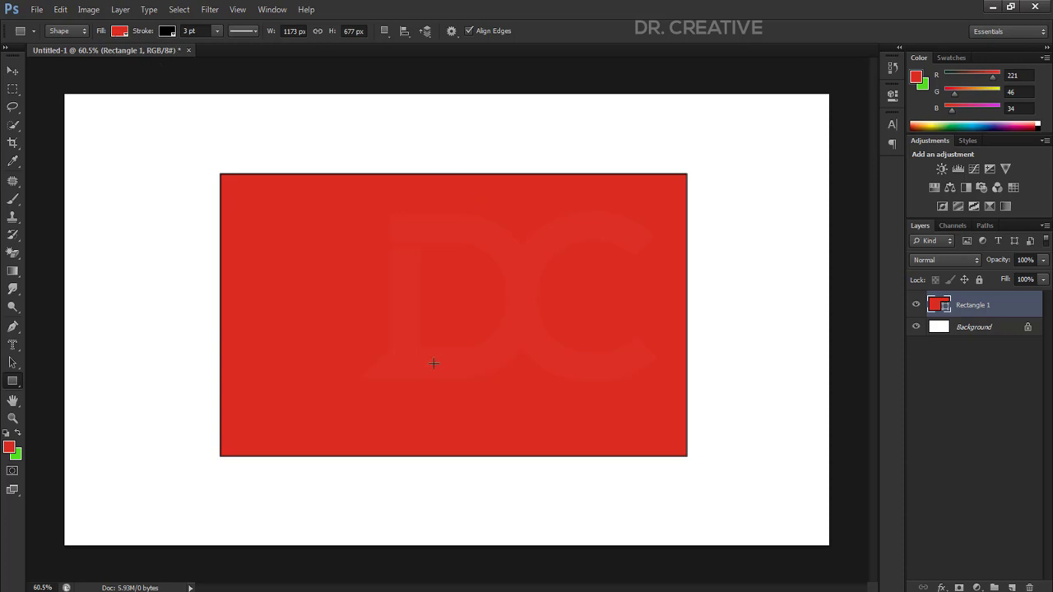
scroll(421, 335, up, 2)
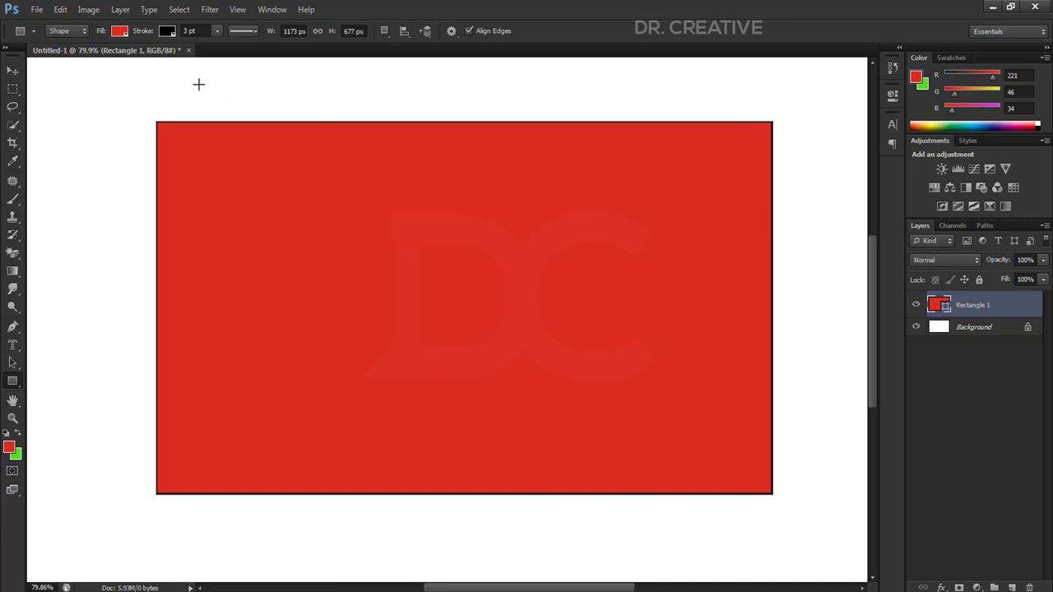
click(118, 32)
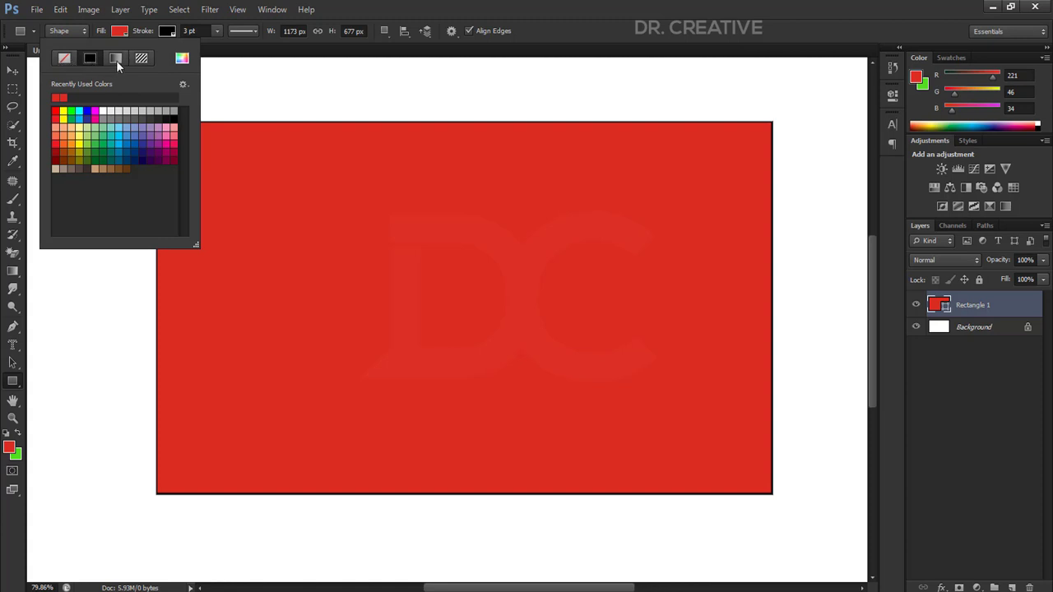
Hide the Background layer and try no fill, solid red, then a green-to-red gradient.
click(63, 60)
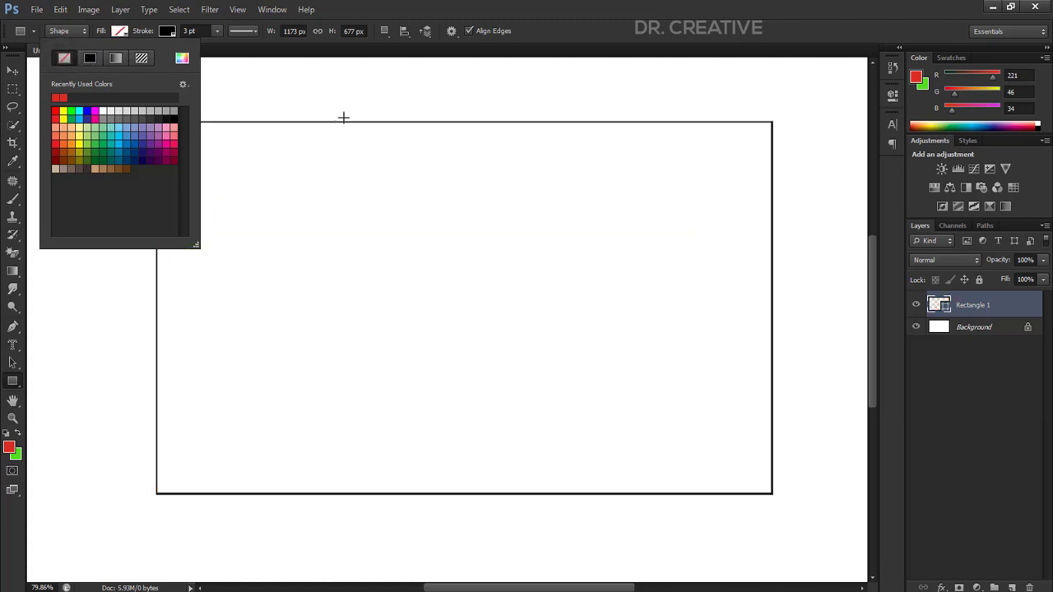
click(916, 326)
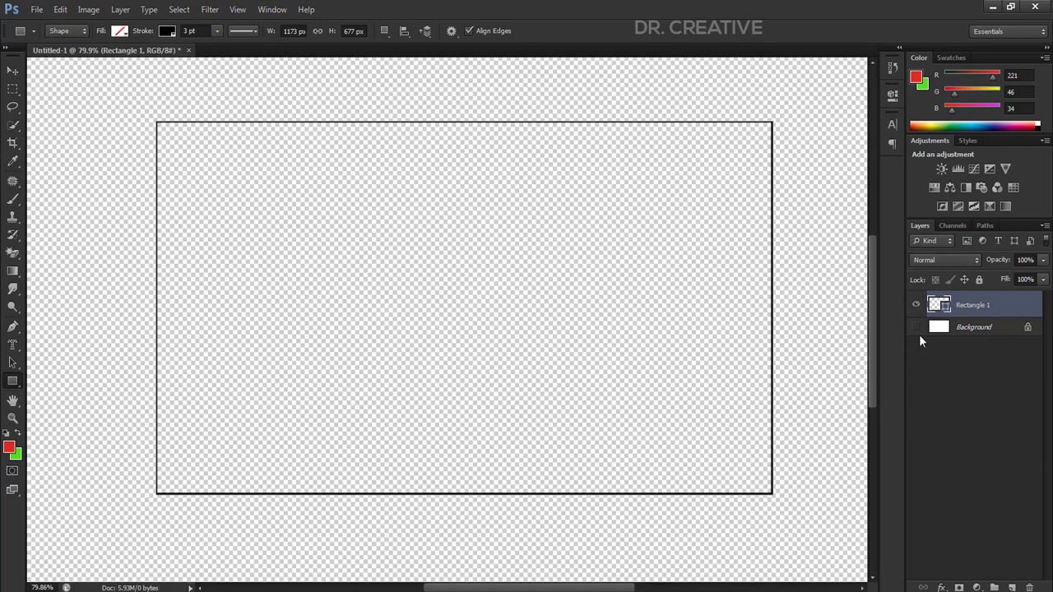
click(121, 32)
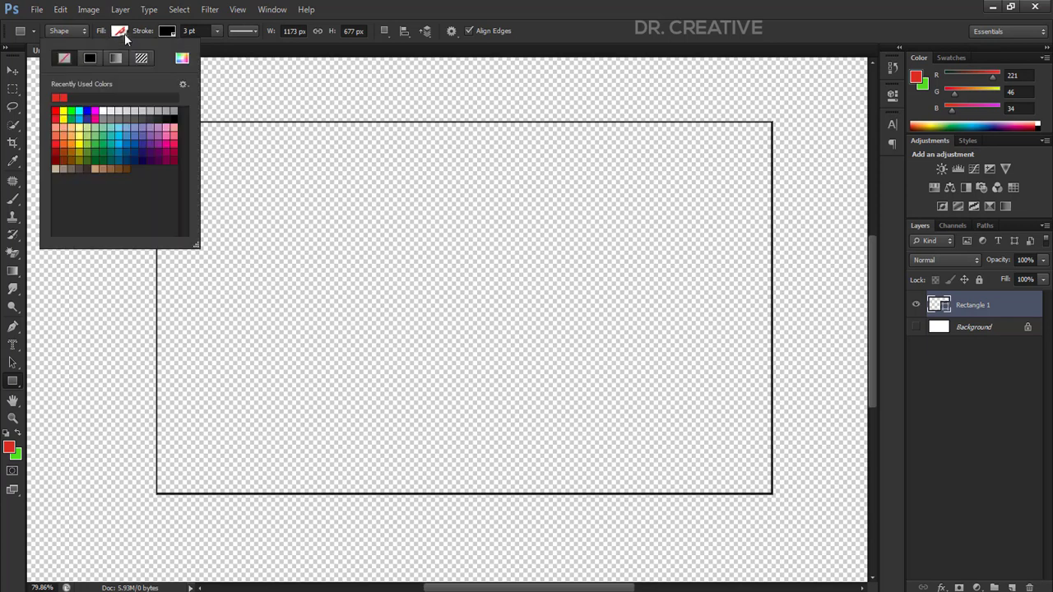
click(88, 58)
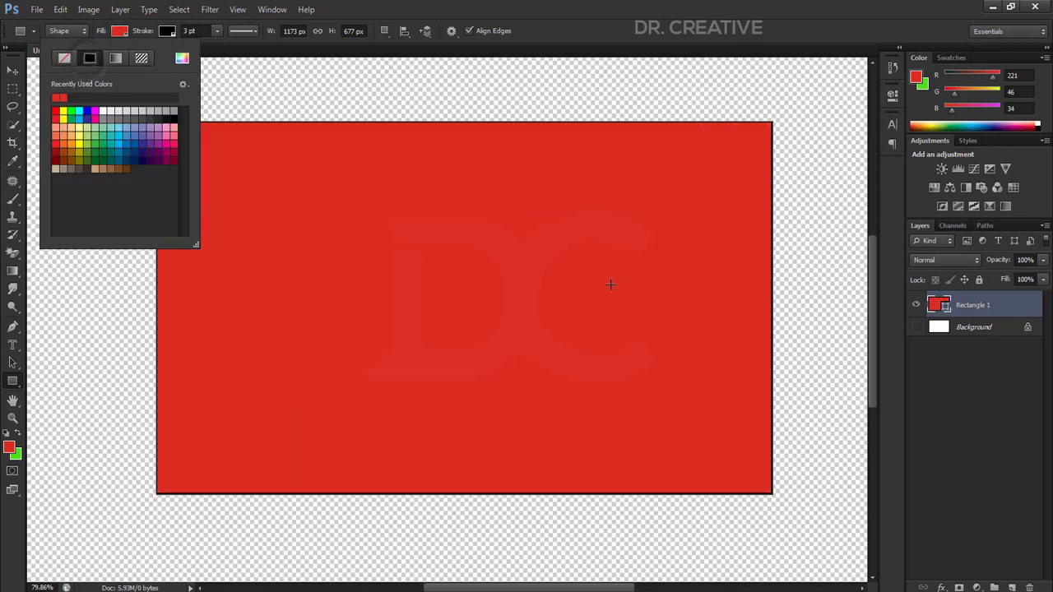
click(116, 58)
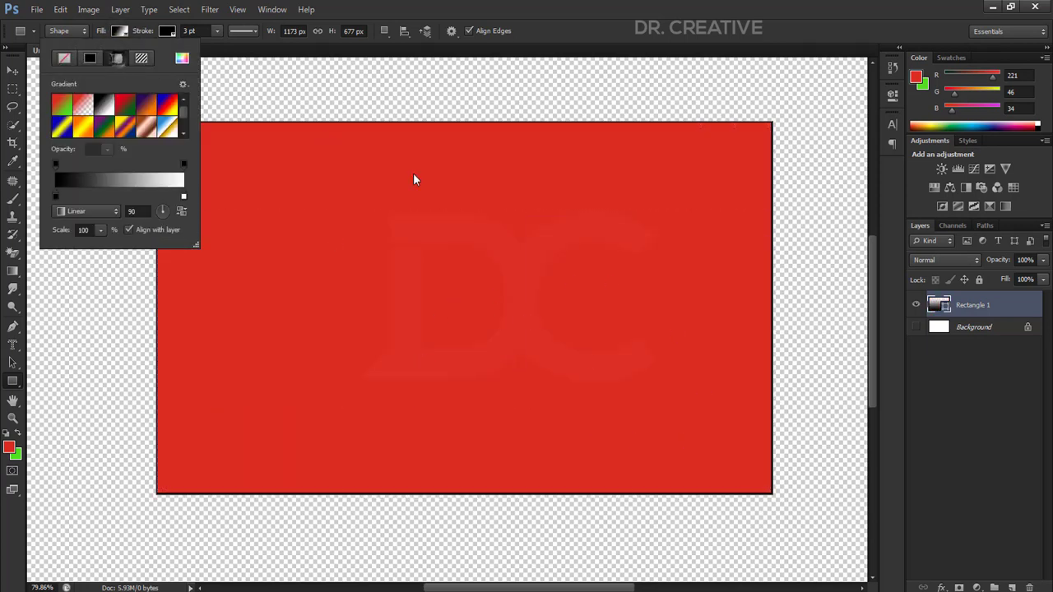
click(124, 105)
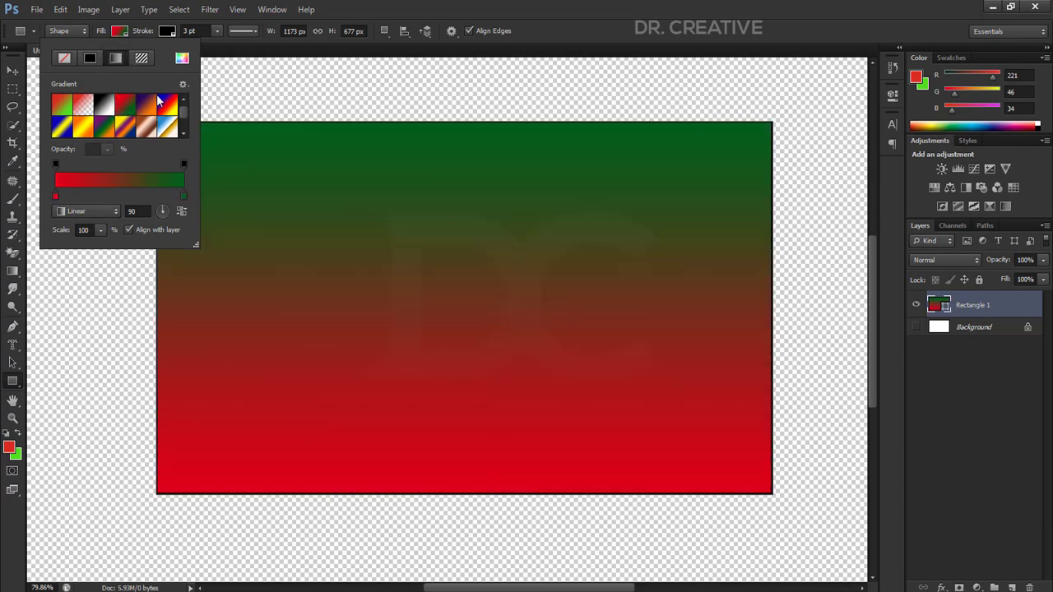
Try grey noise and brushed pattern fills, then switch back to a solid colour fill.
click(141, 58)
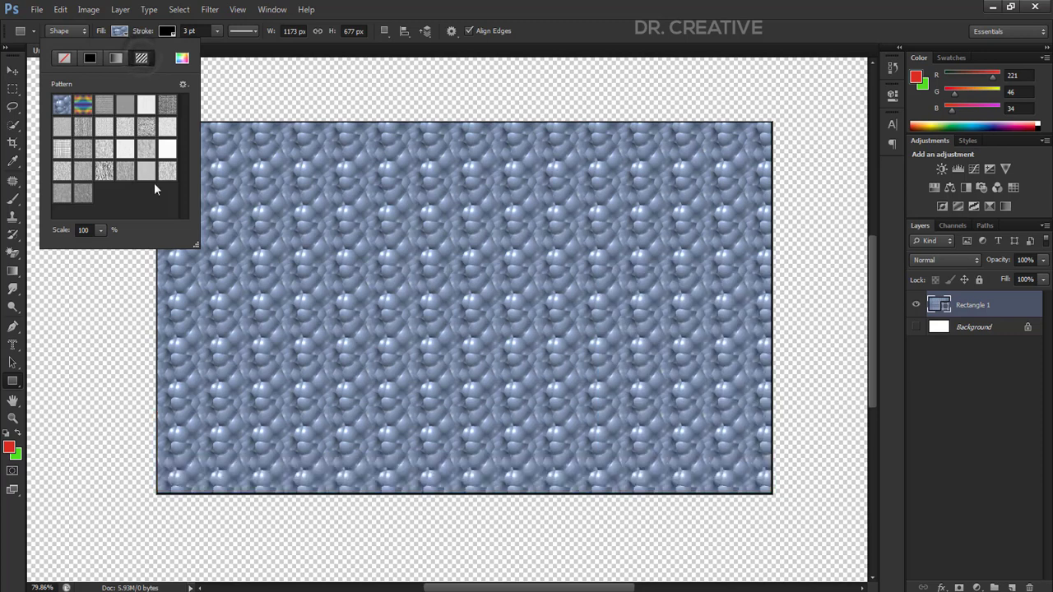
click(183, 84)
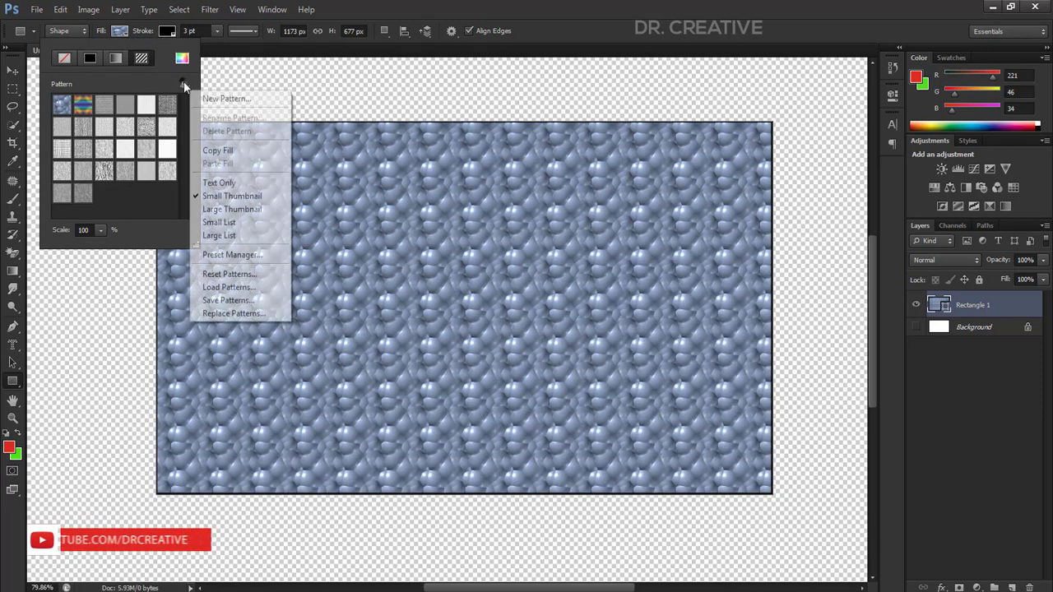
click(140, 60)
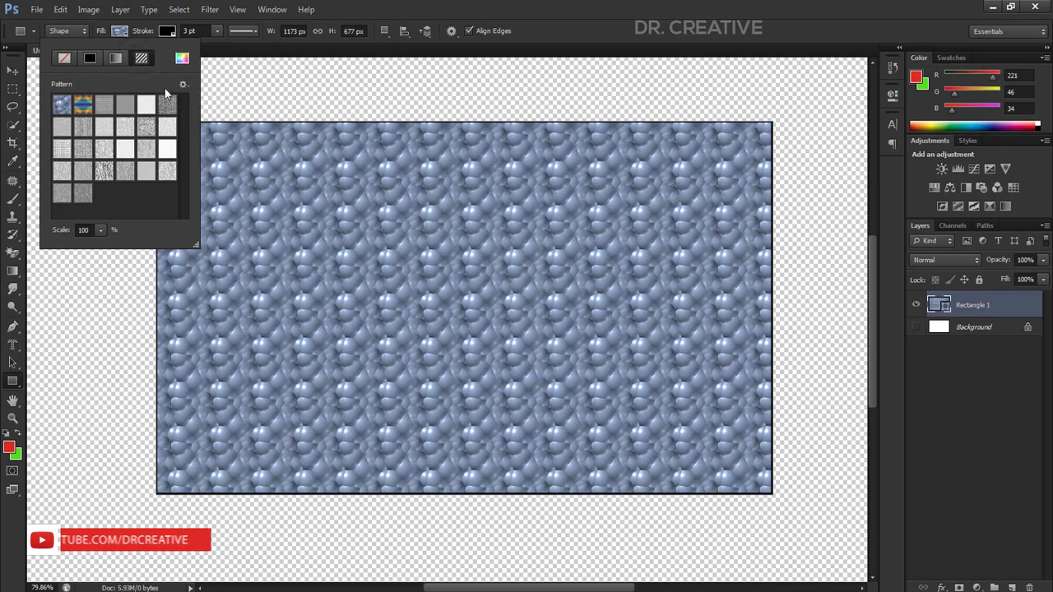
click(123, 169)
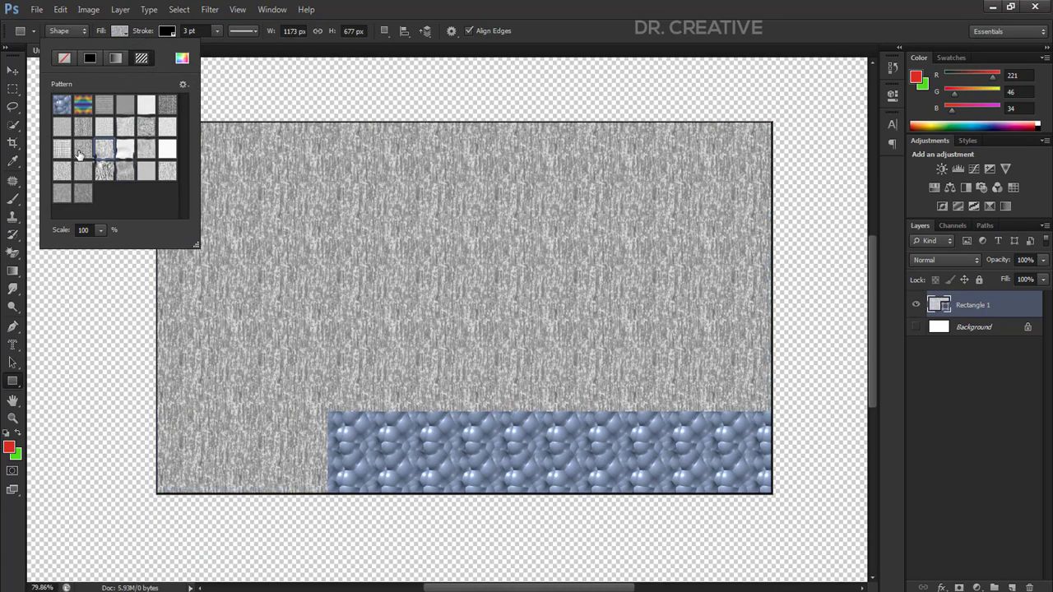
click(104, 148)
click(142, 171)
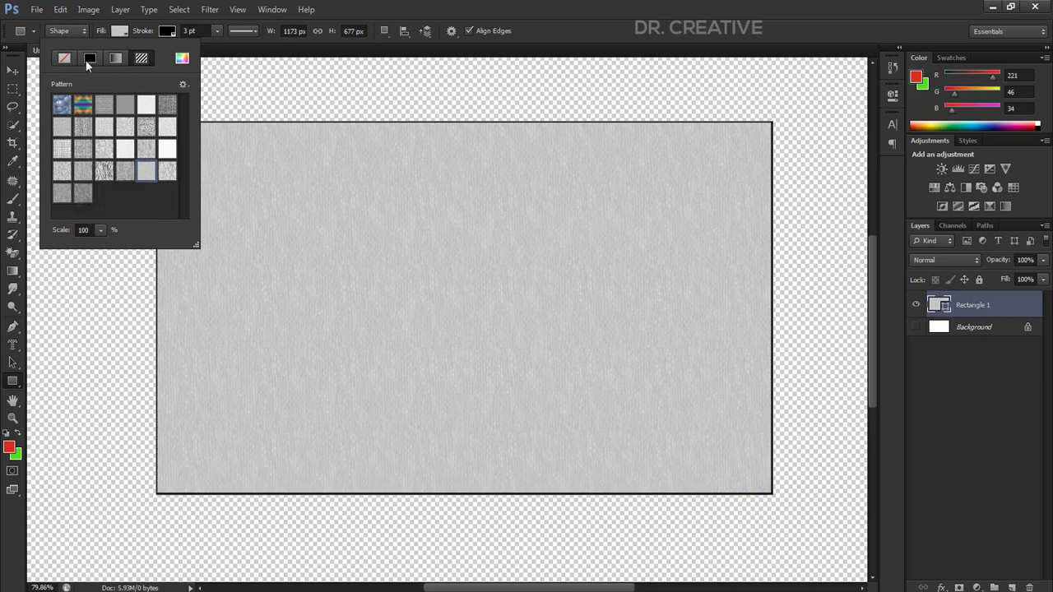
click(89, 59)
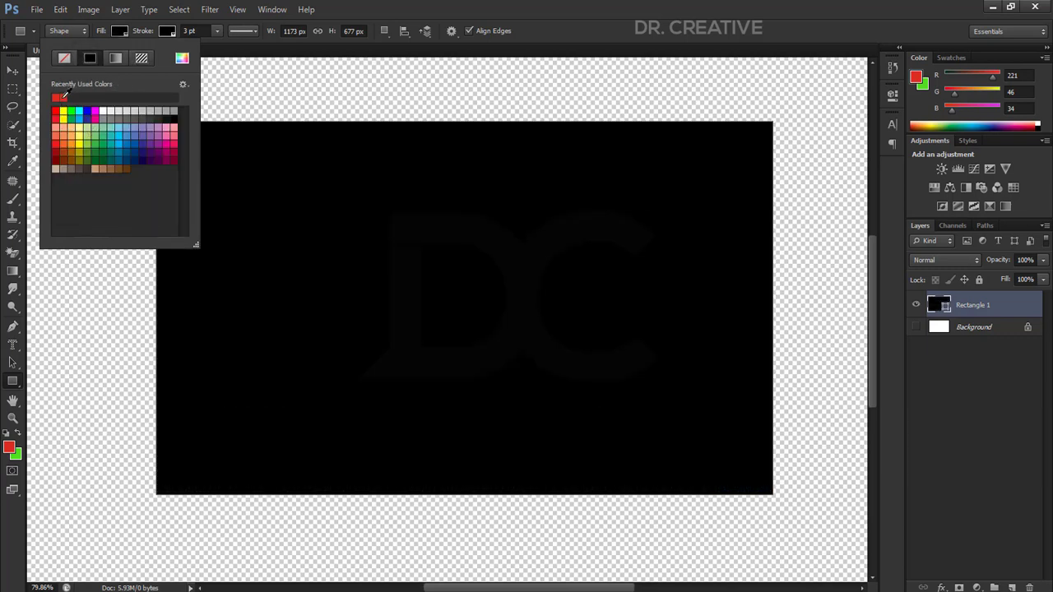
Restore the recent red fill, sampling colours in the Color Picker before cancelling.
click(61, 97)
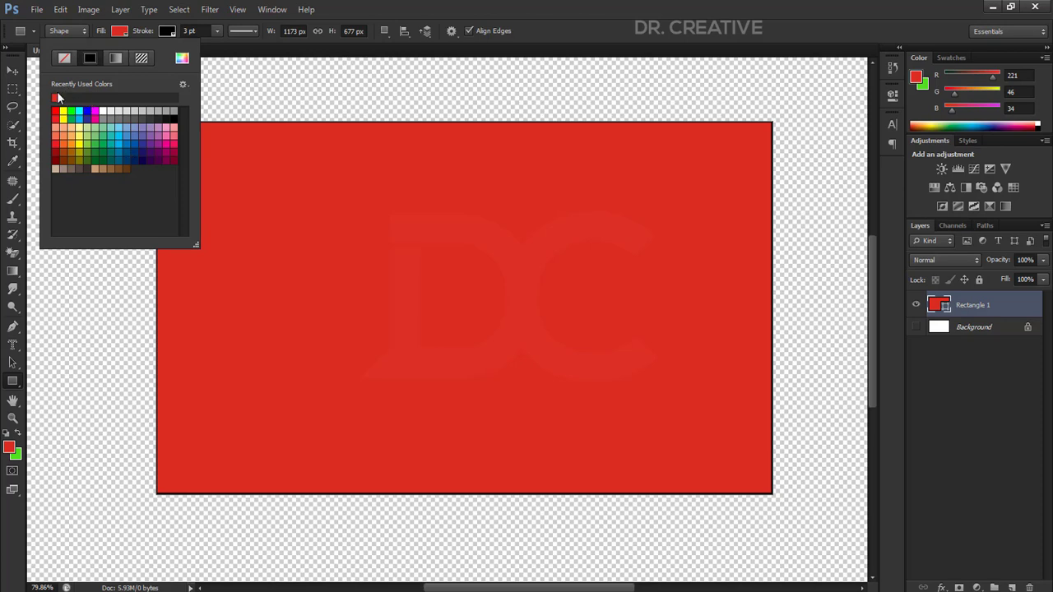
click(182, 58)
click(493, 271)
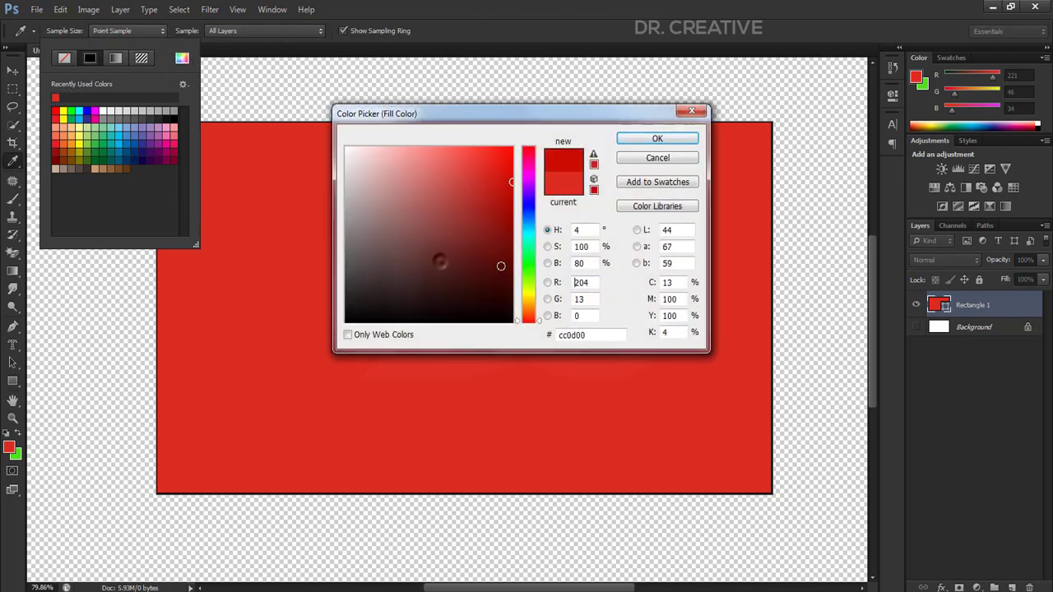
click(416, 306)
click(396, 253)
click(423, 171)
click(421, 313)
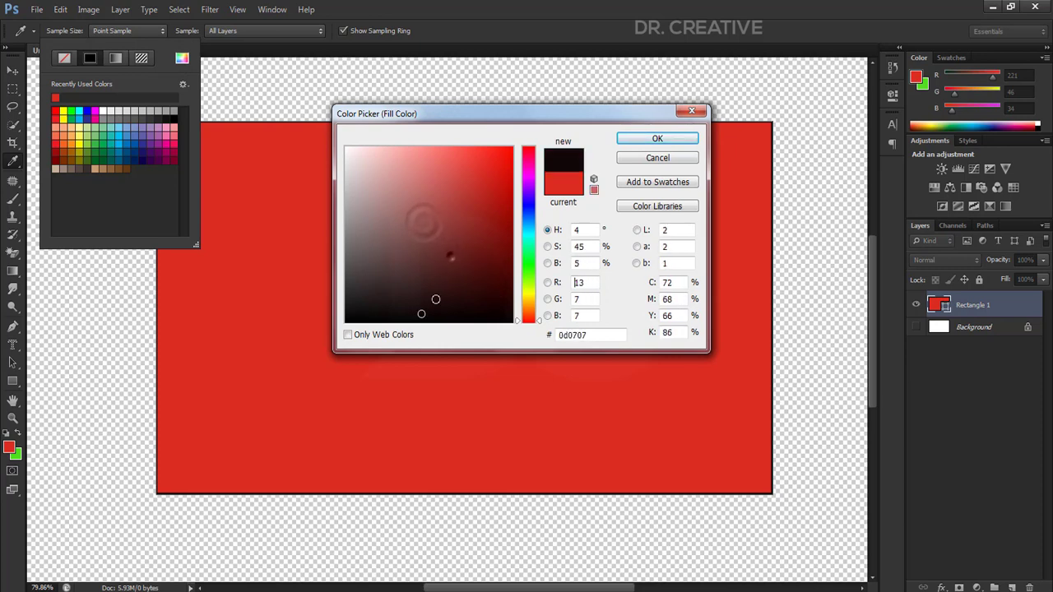
click(657, 158)
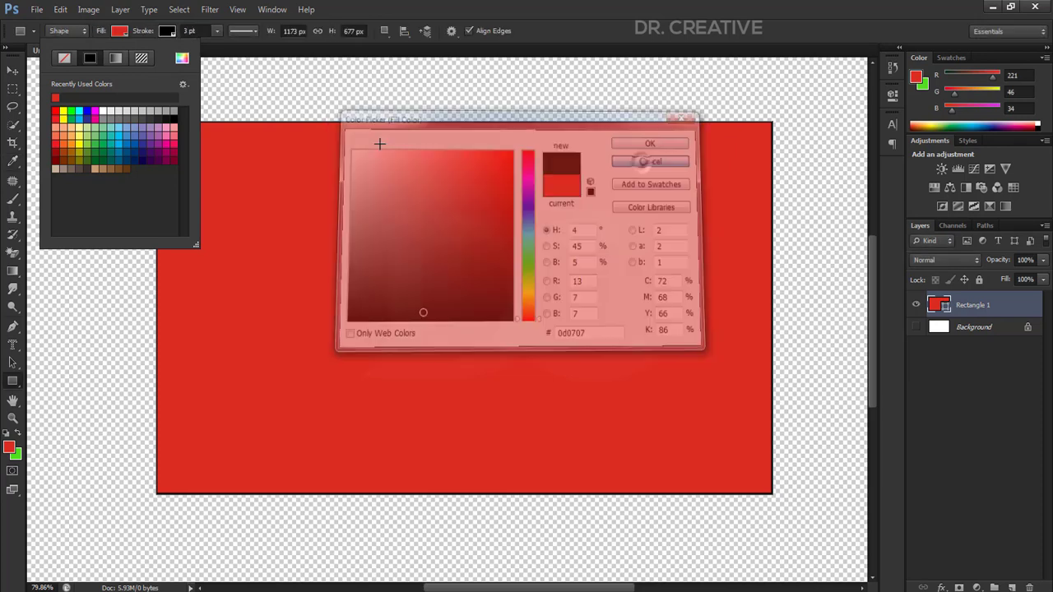
Change the displayed swatch set via the swatch options and close the fill popup.
click(182, 86)
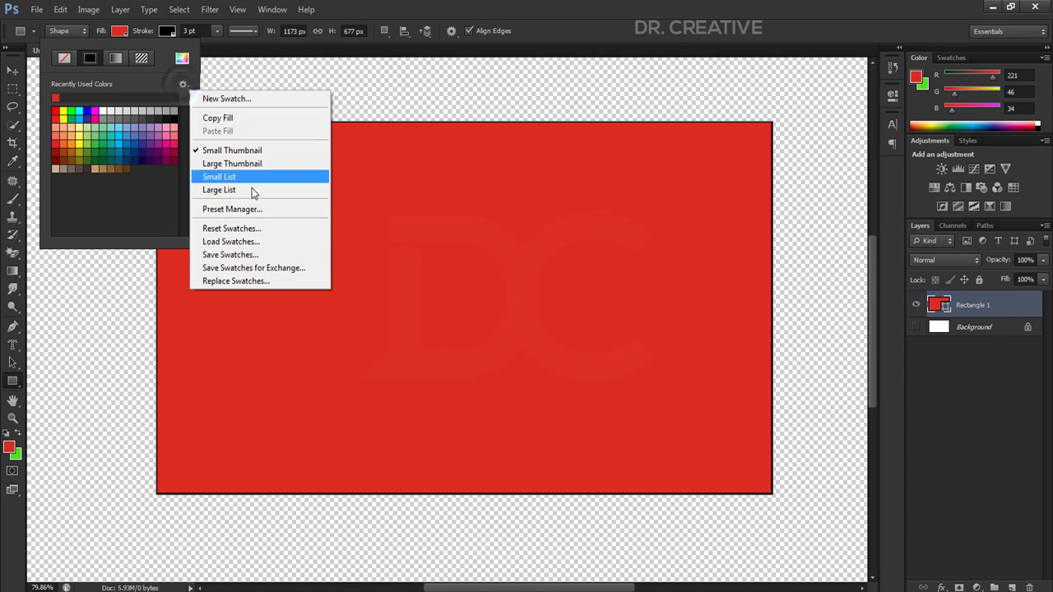
click(215, 281)
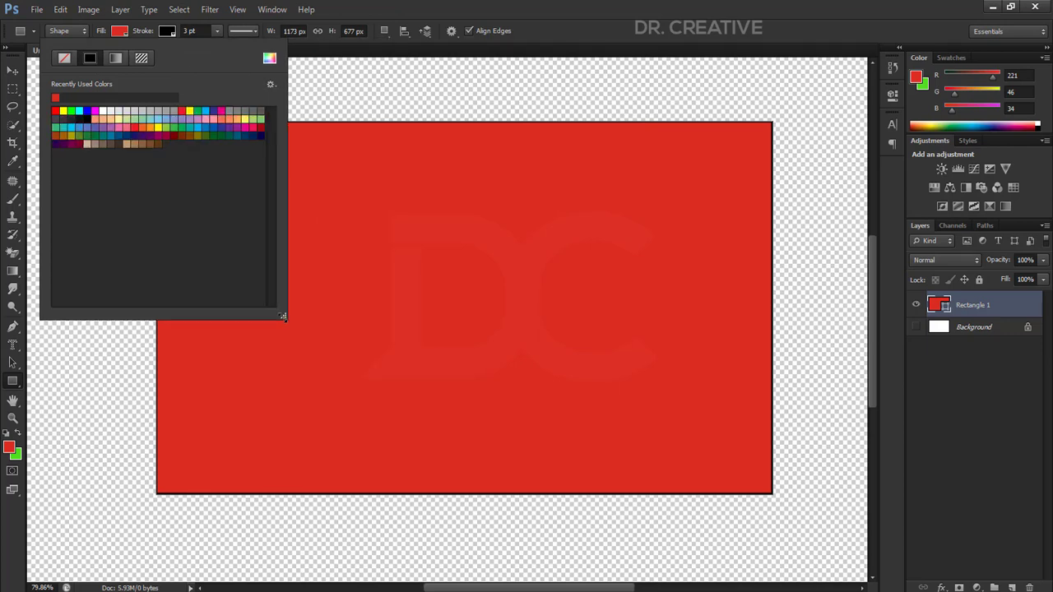
click(668, 6)
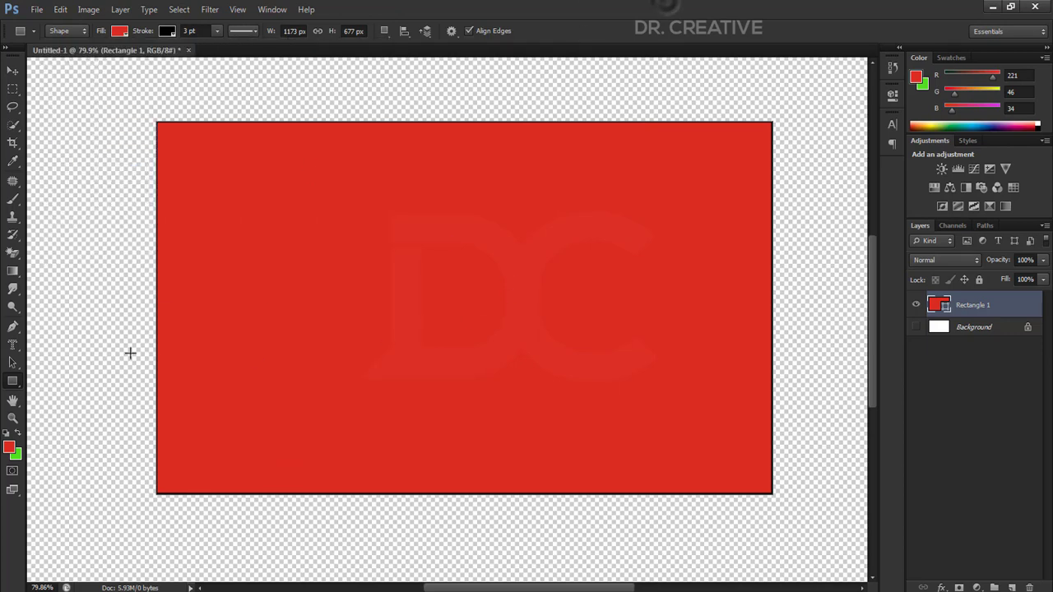
Make the rectangle's outline blue and set its stroke width to 25 pt.
click(167, 32)
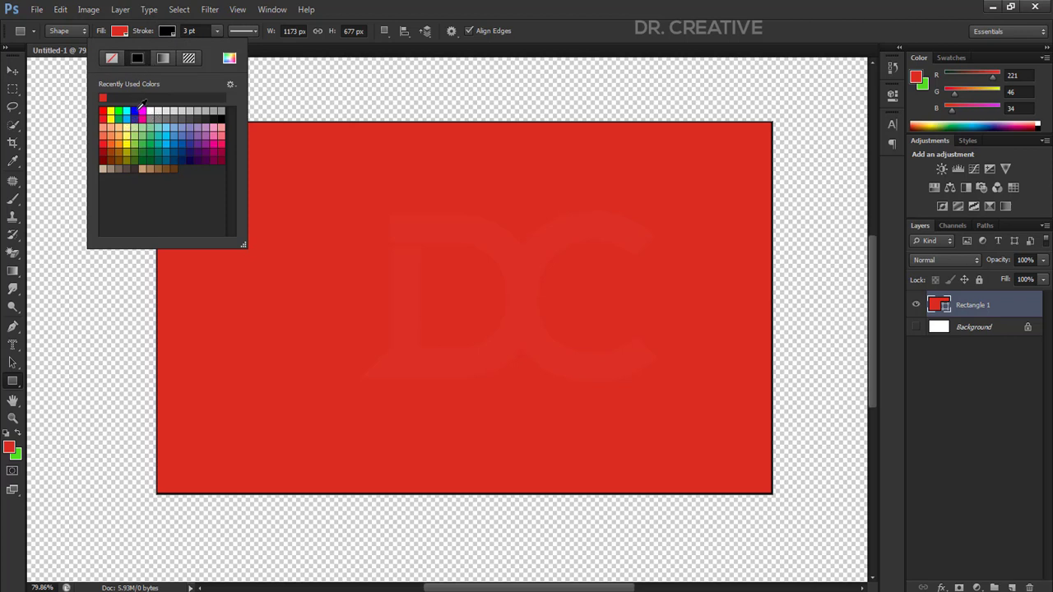
click(135, 110)
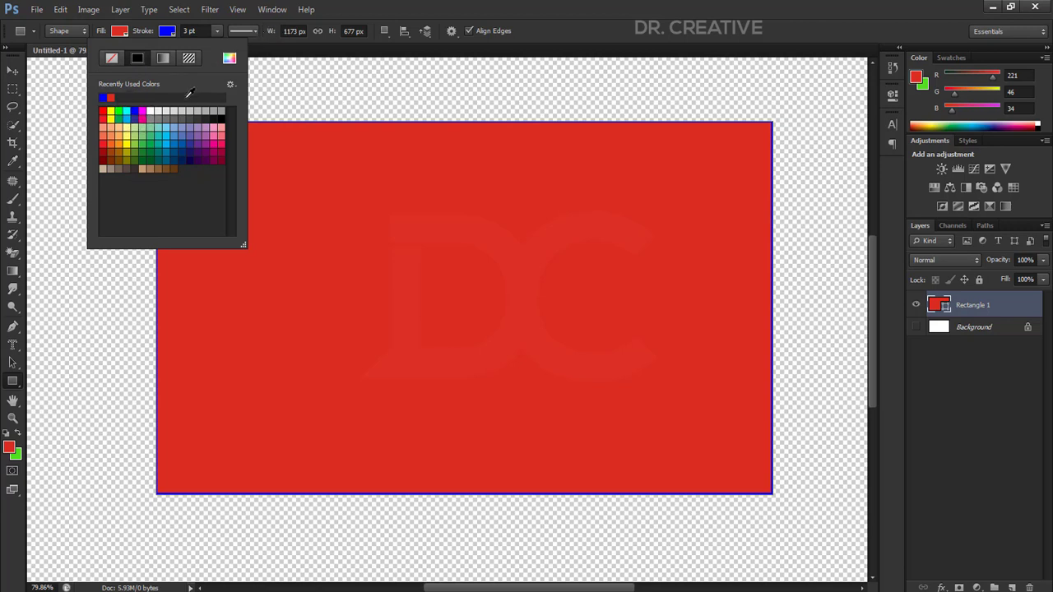
click(212, 31)
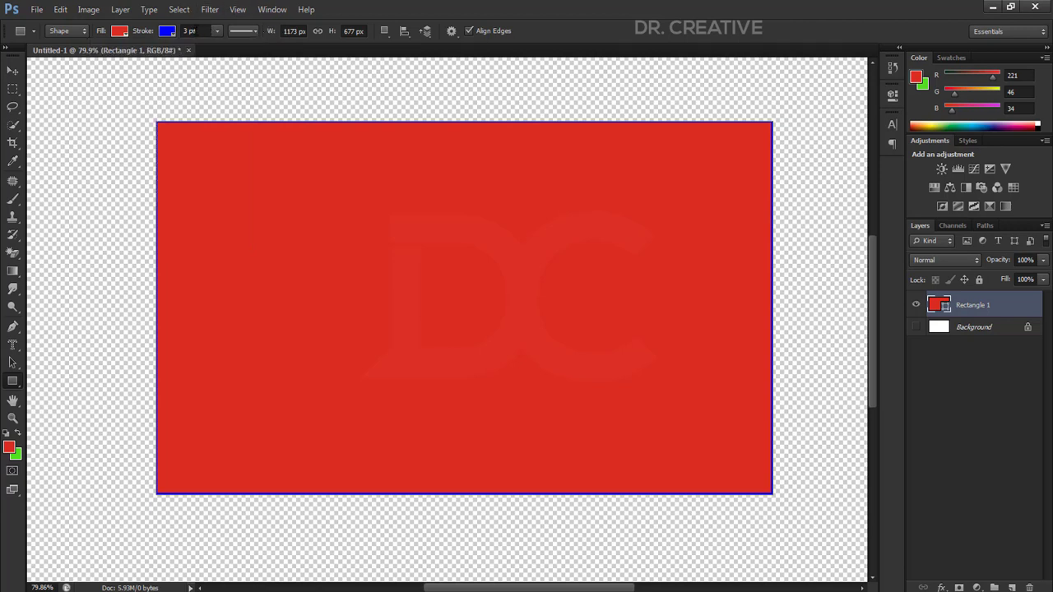
click(216, 31)
drag(207, 46, 236, 51)
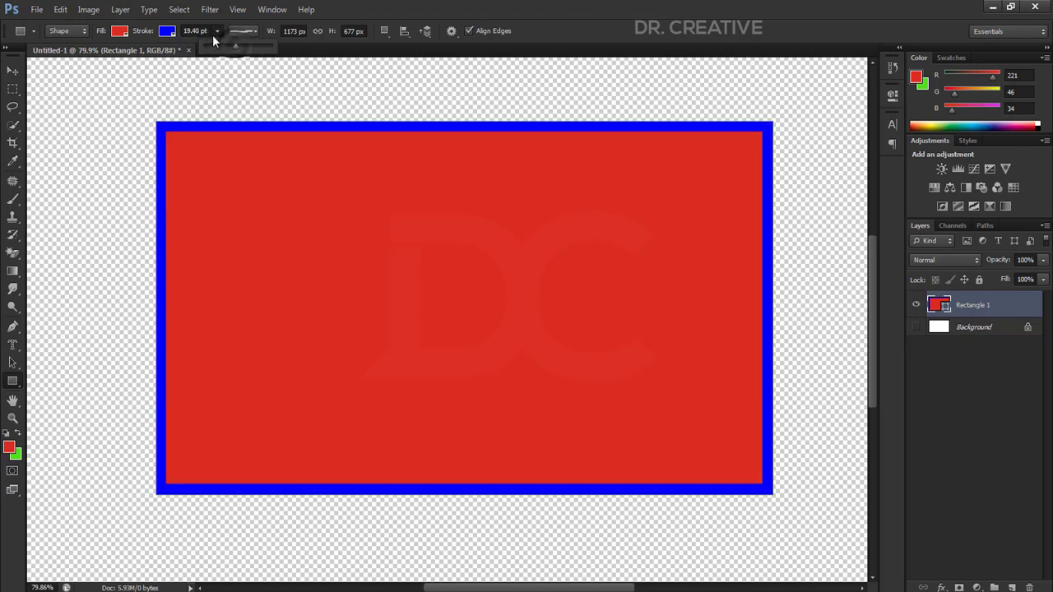
click(209, 31)
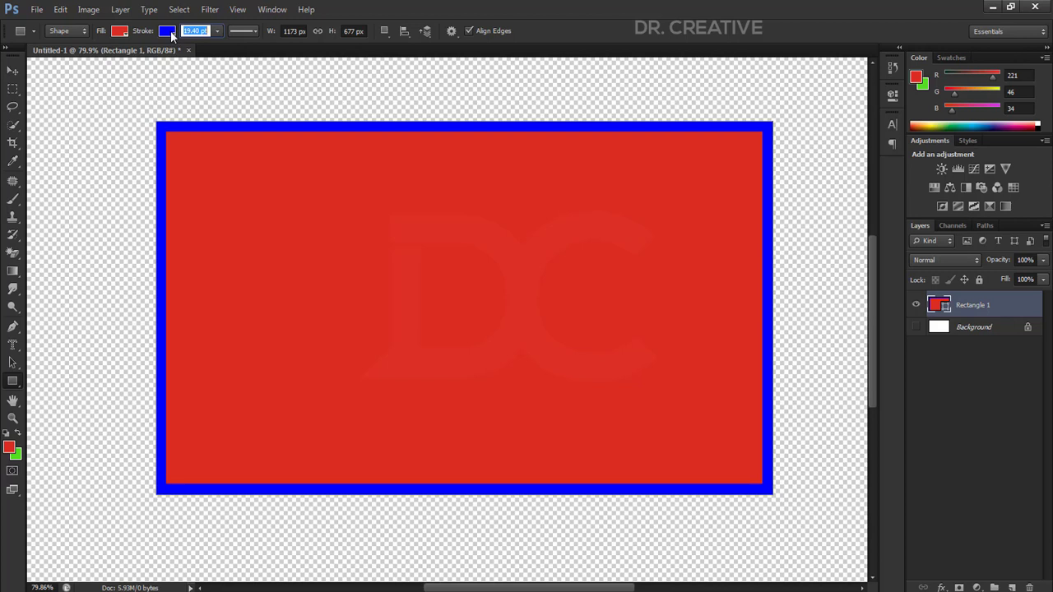
text(1)
text(5)
key(Return)
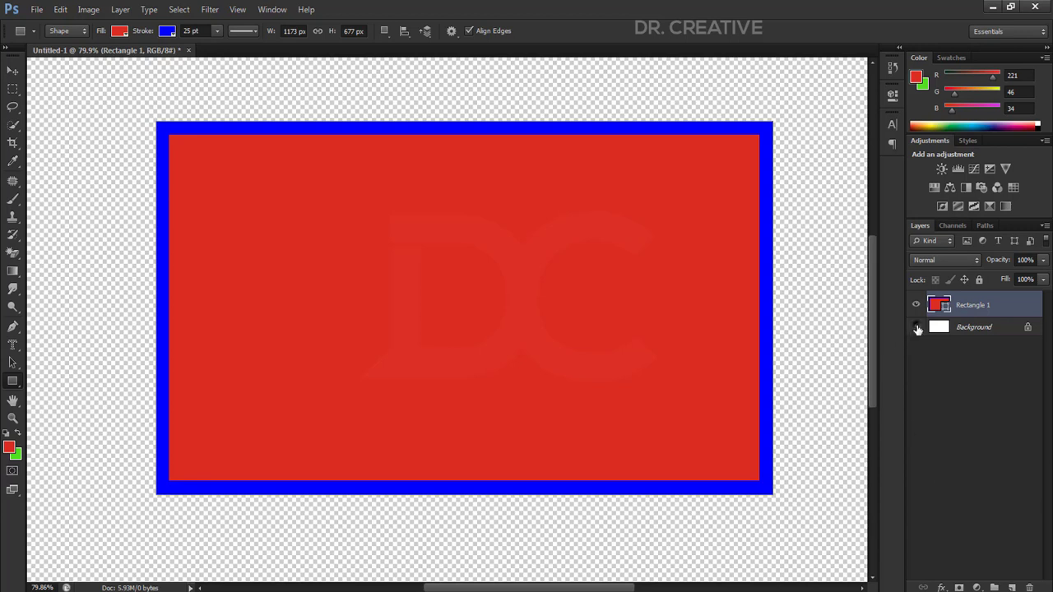
Show the Background layer and try dashed and dotted strokes, ending on solid.
click(917, 327)
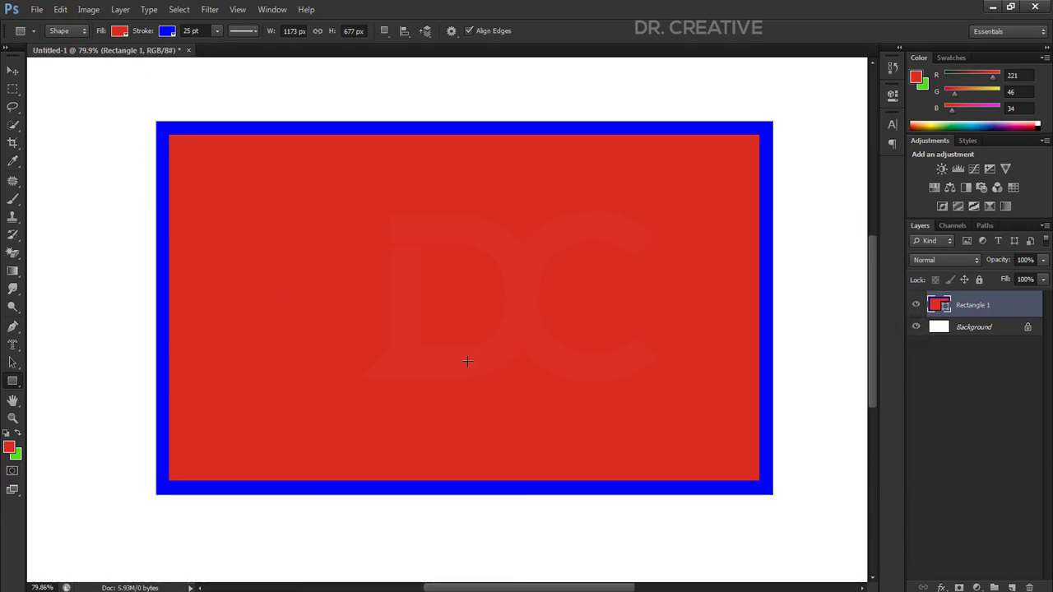
click(239, 33)
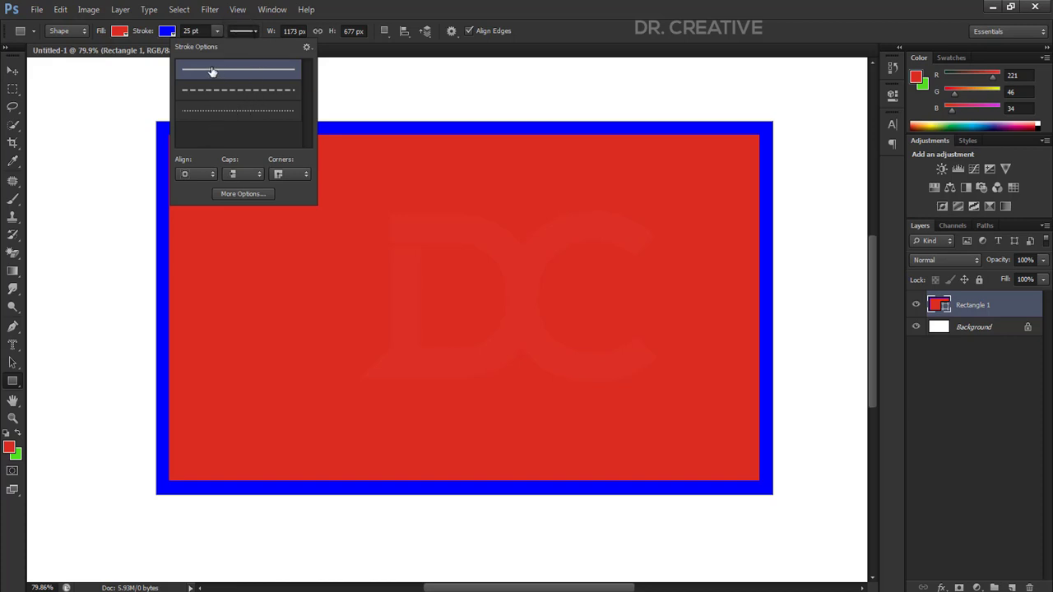
click(247, 92)
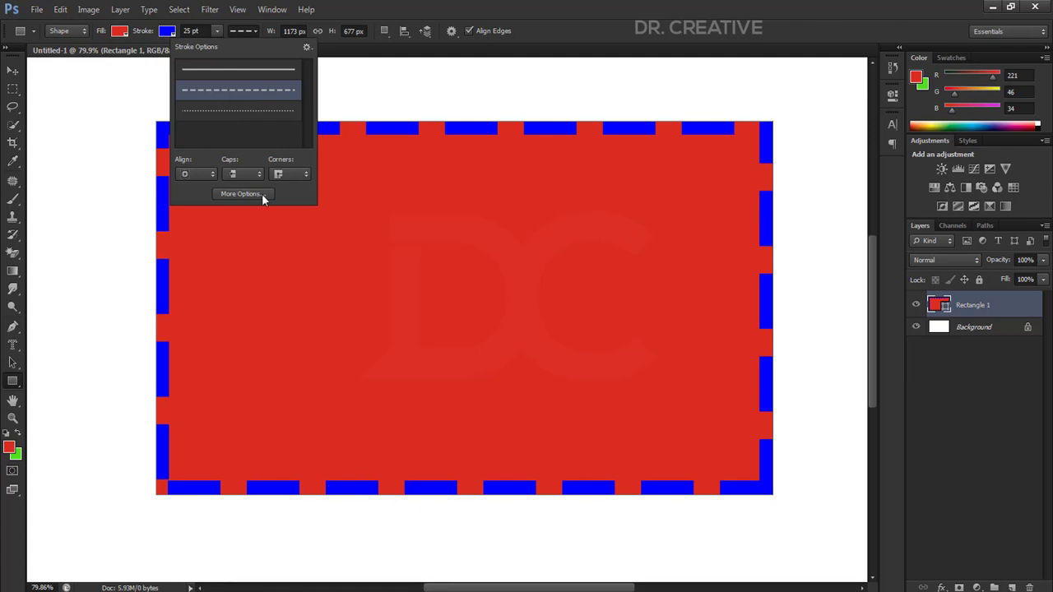
click(223, 113)
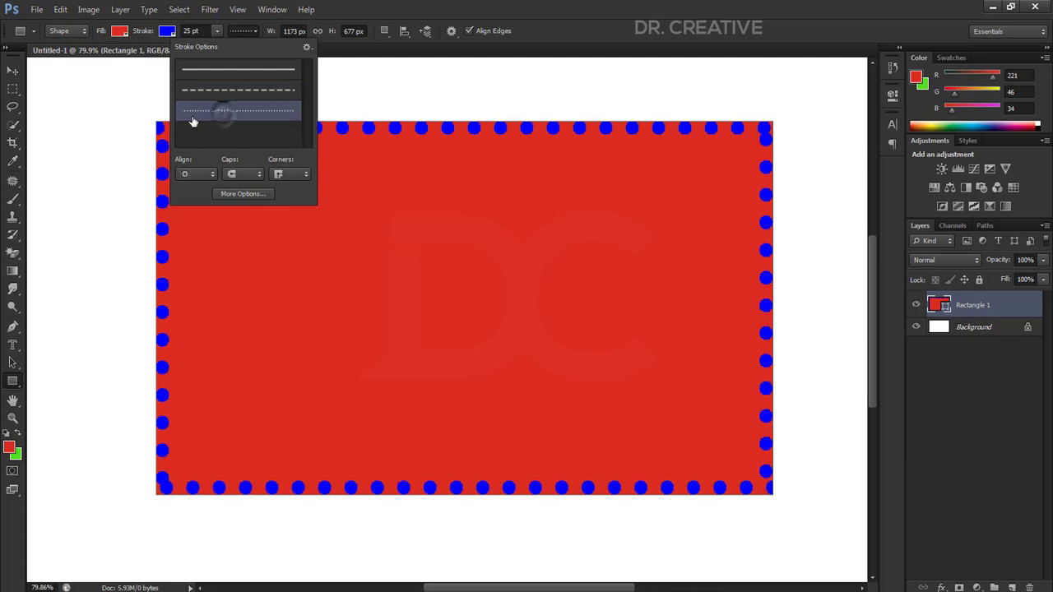
click(197, 70)
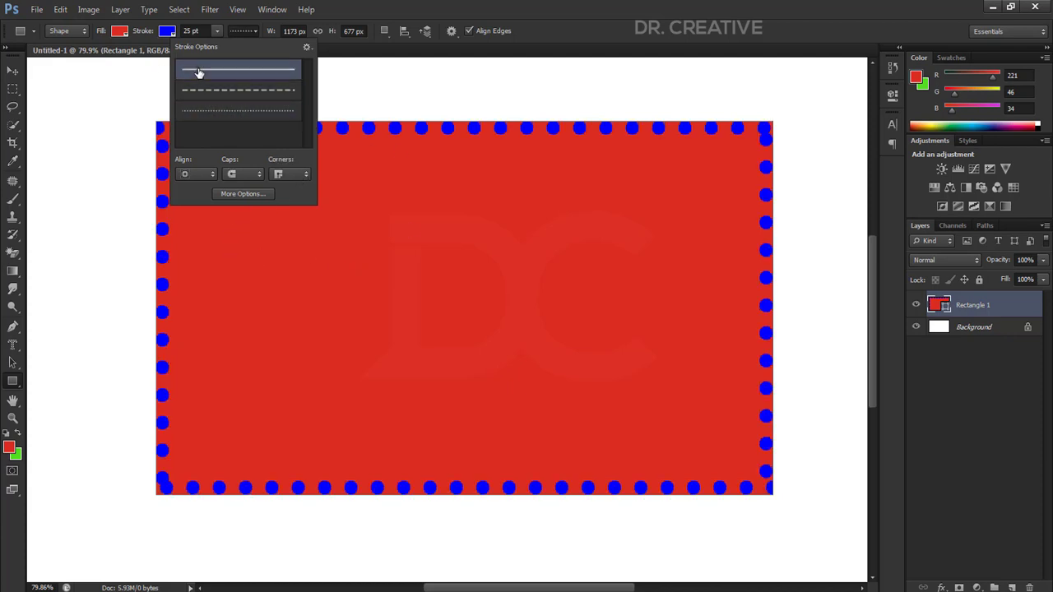
Try Center stroke alignment, then undo back to Inside alignment.
click(188, 174)
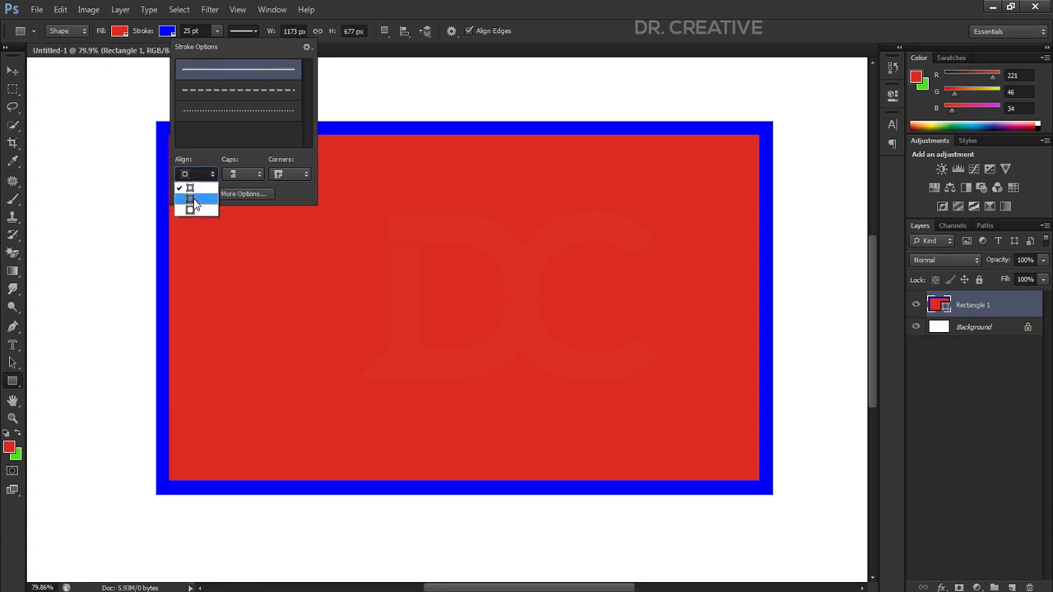
click(194, 188)
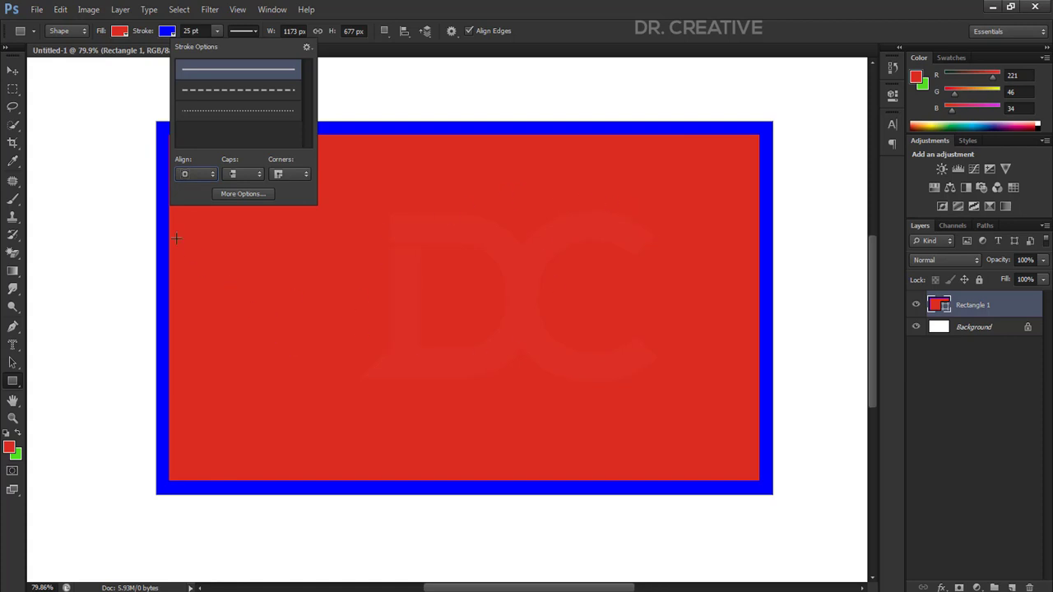
click(190, 175)
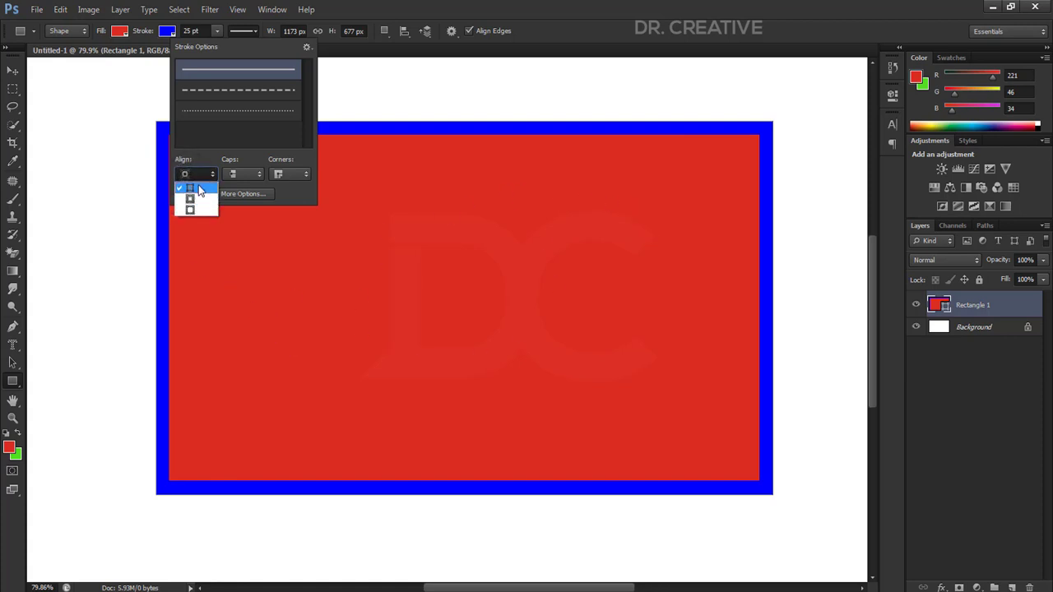
click(199, 189)
click(194, 175)
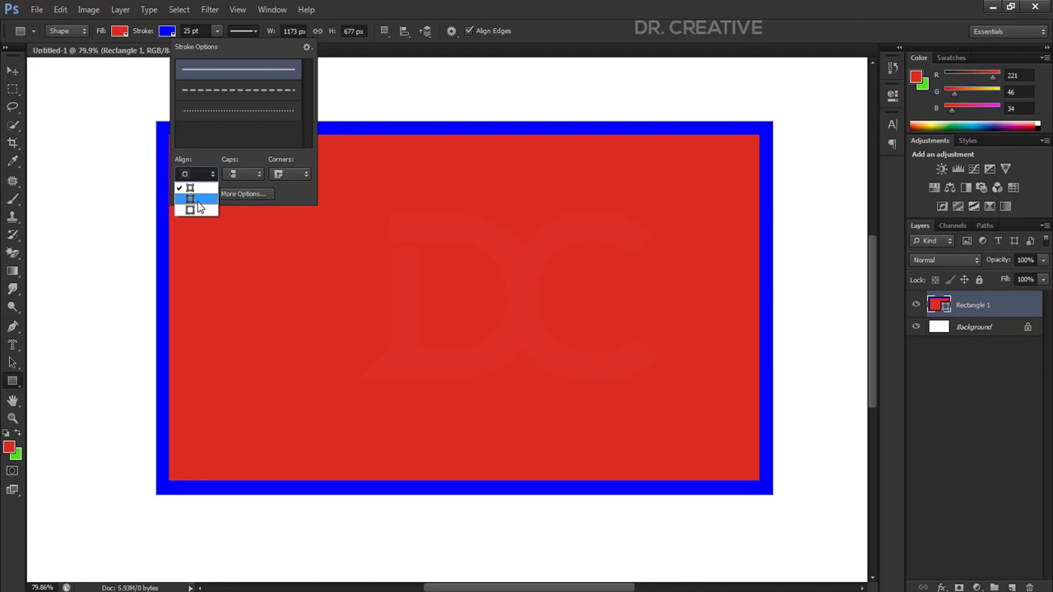
click(197, 200)
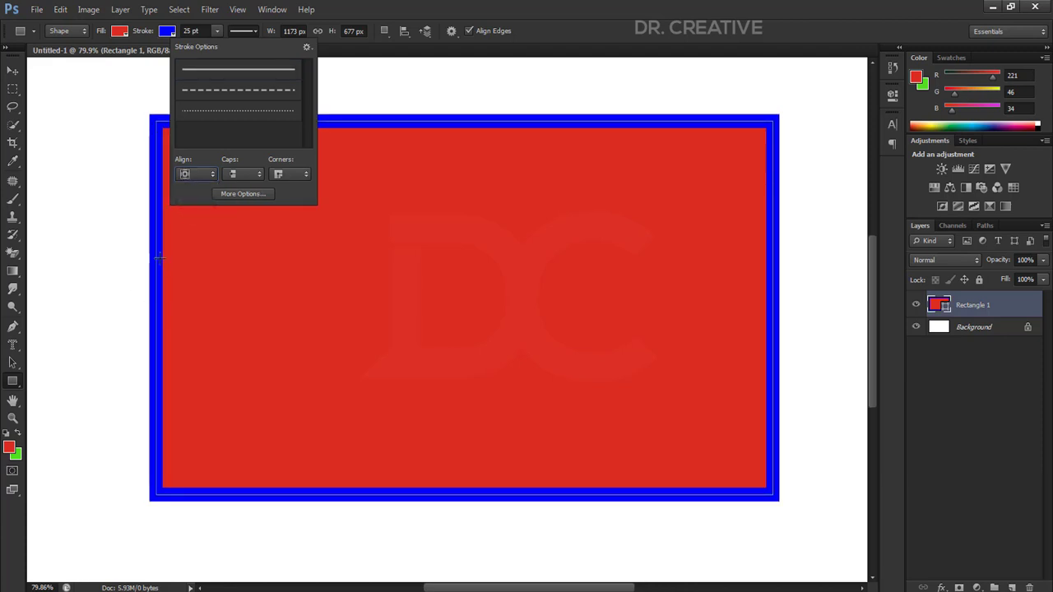
key(ctrl+z)
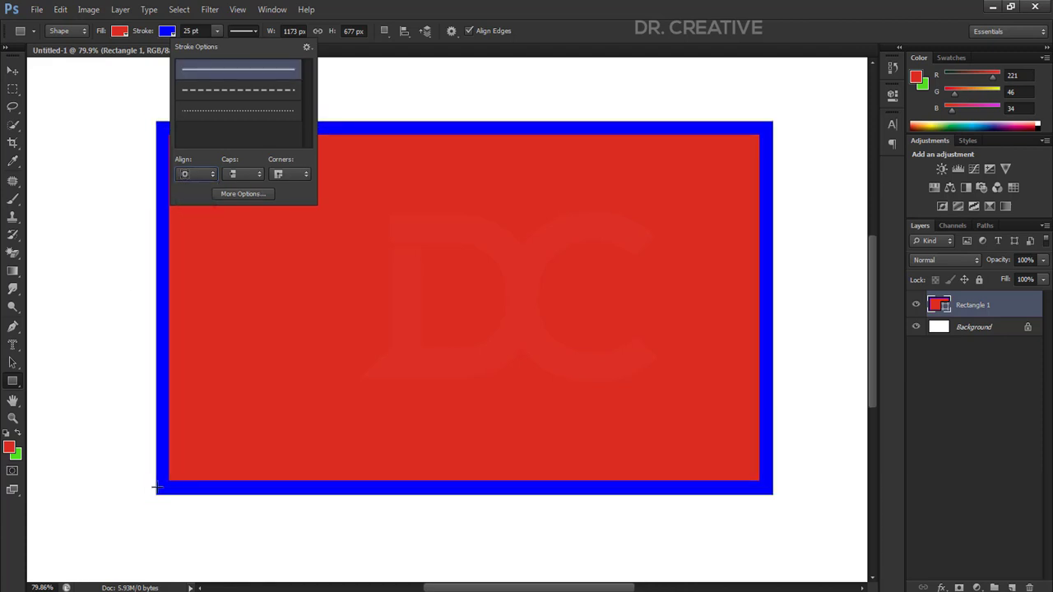
click(177, 481)
Cancel the Create Rectangle dialog, zoom in, and set stroke alignment to Center.
click(190, 476)
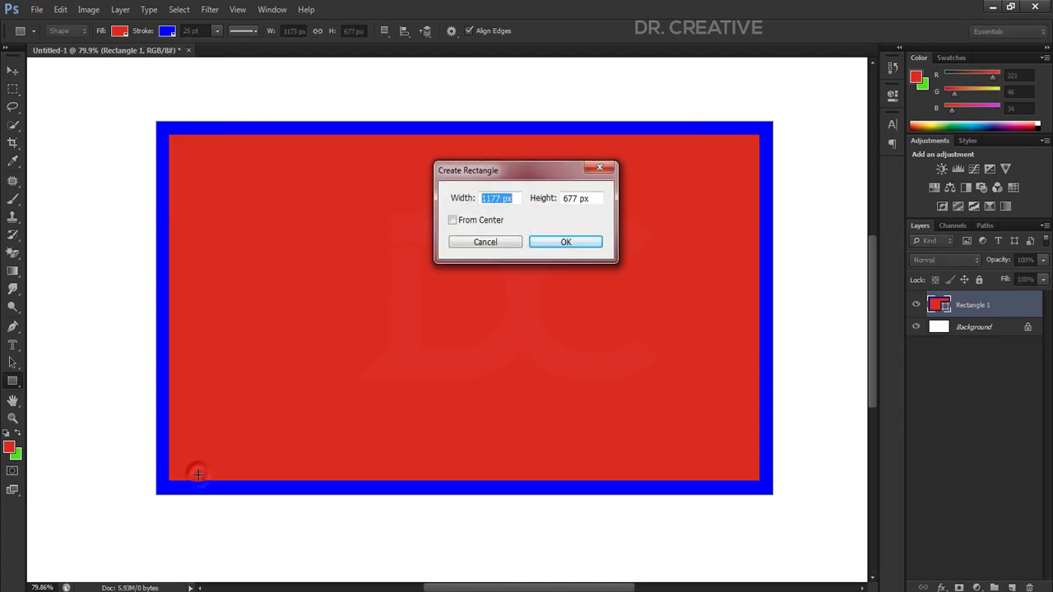
key(Escape)
scroll(189, 386, up, 5)
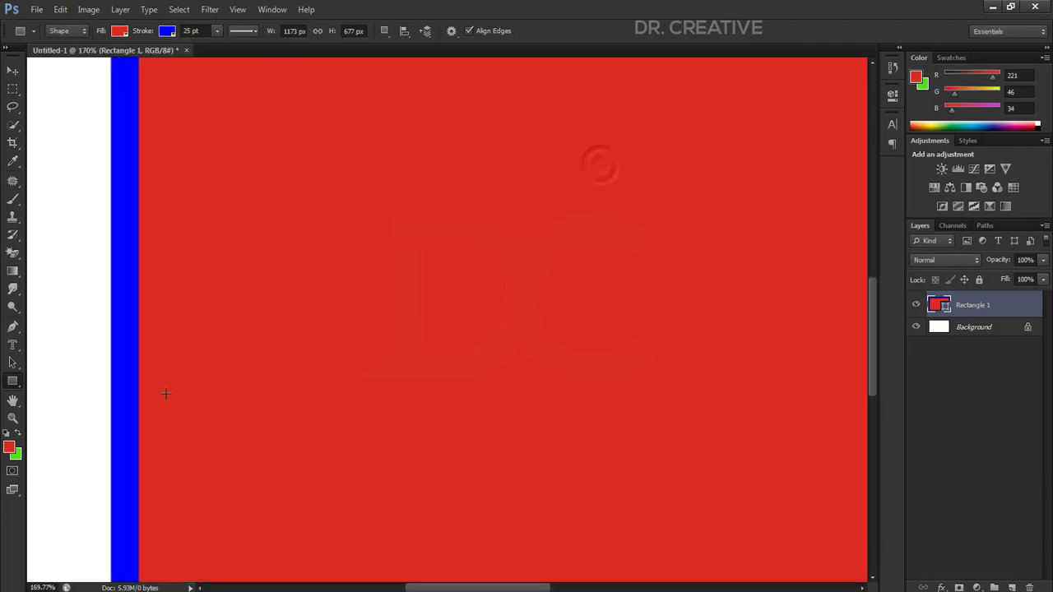
click(249, 36)
click(194, 175)
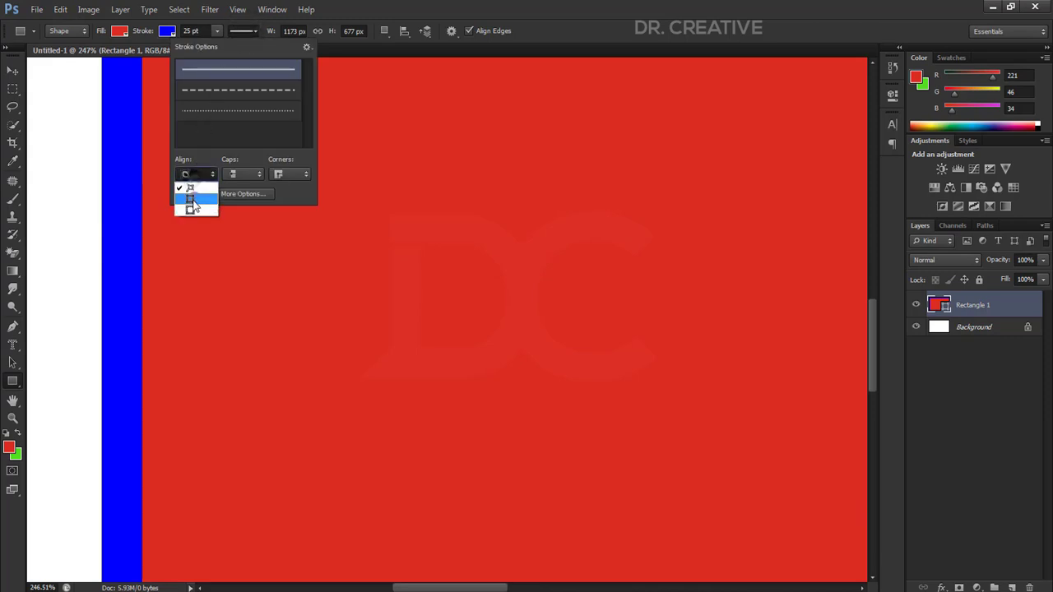
click(192, 199)
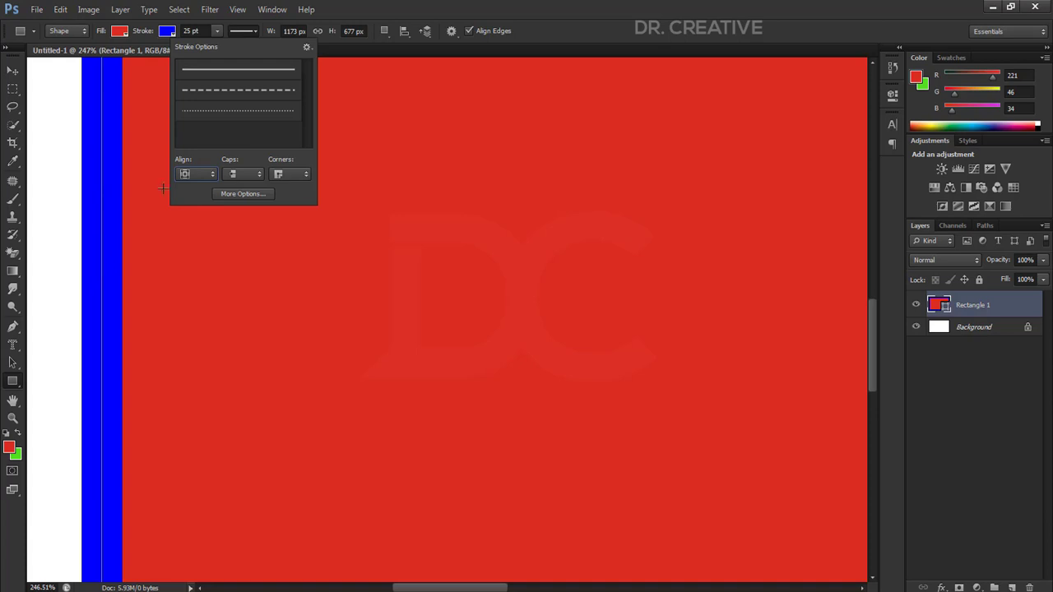
Set the blue stroke alignment to Outside and close the stroke options.
click(197, 174)
click(196, 173)
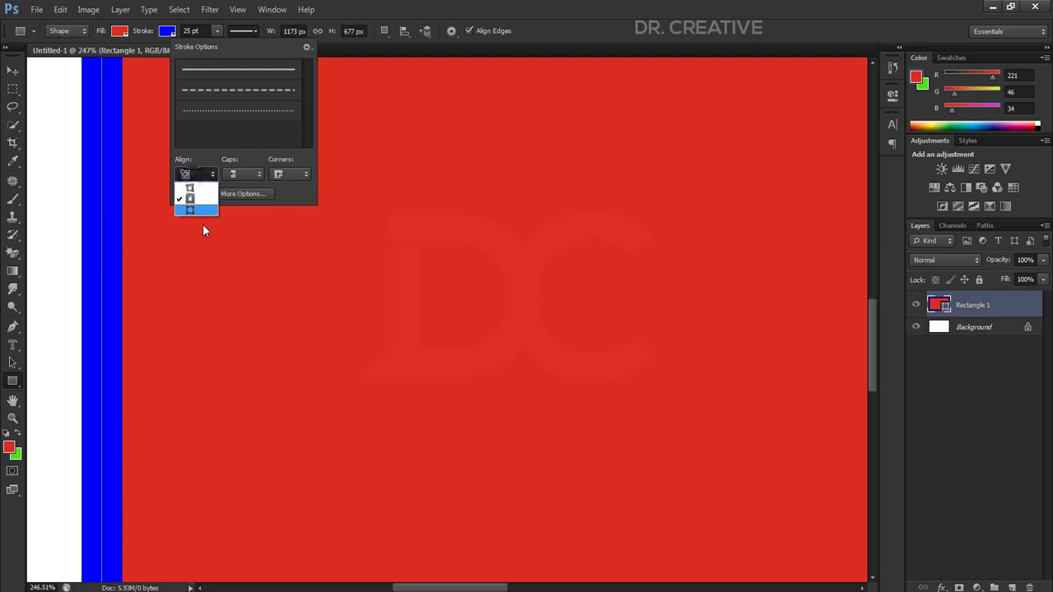
click(198, 213)
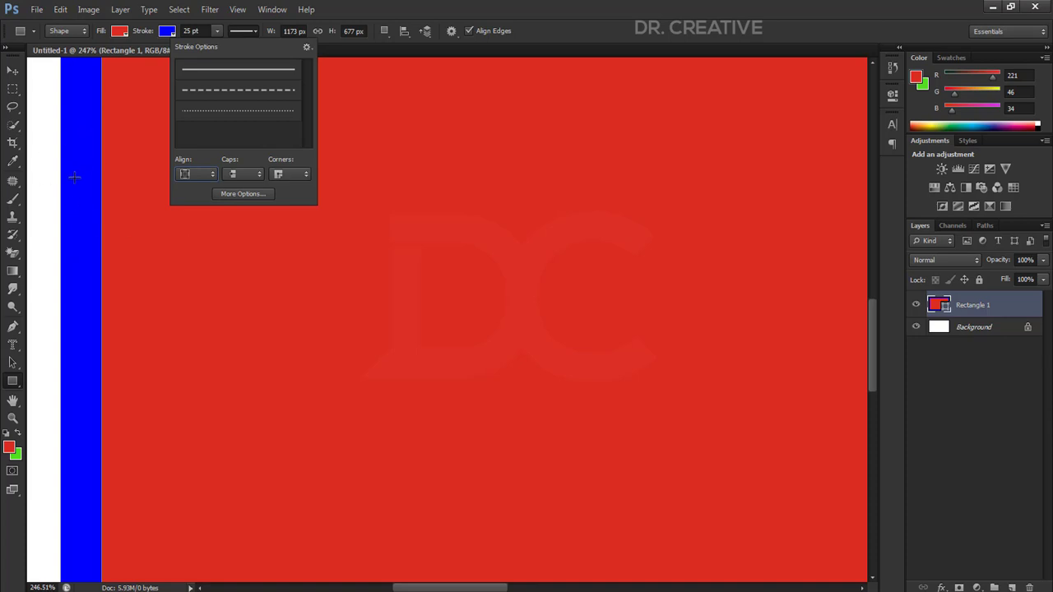
click(183, 178)
click(189, 181)
click(498, 155)
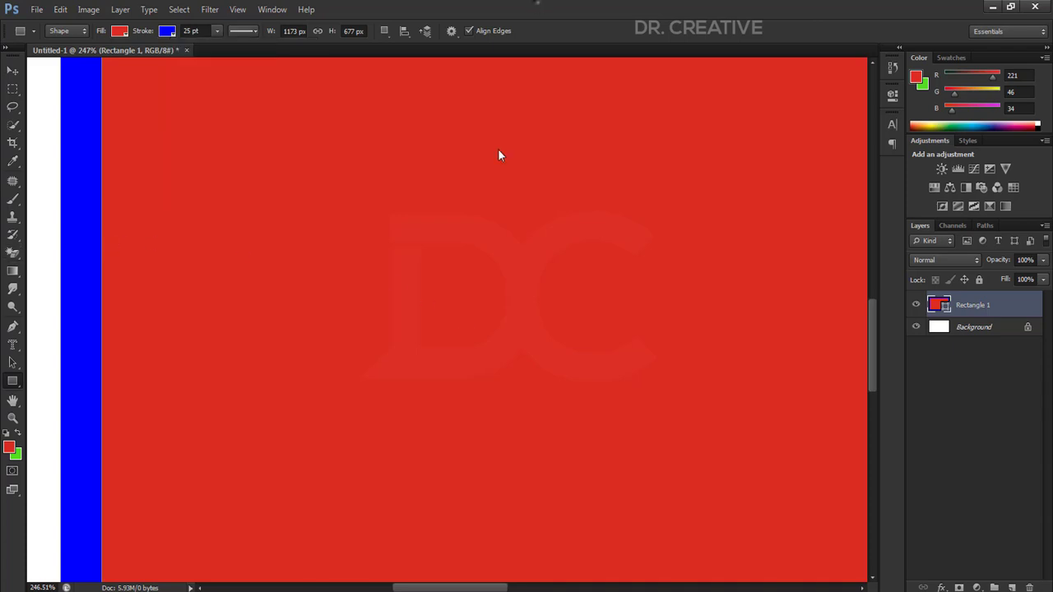
scroll(414, 352, down, 1)
scroll(353, 381, down, 3)
scroll(188, 165, up, 3)
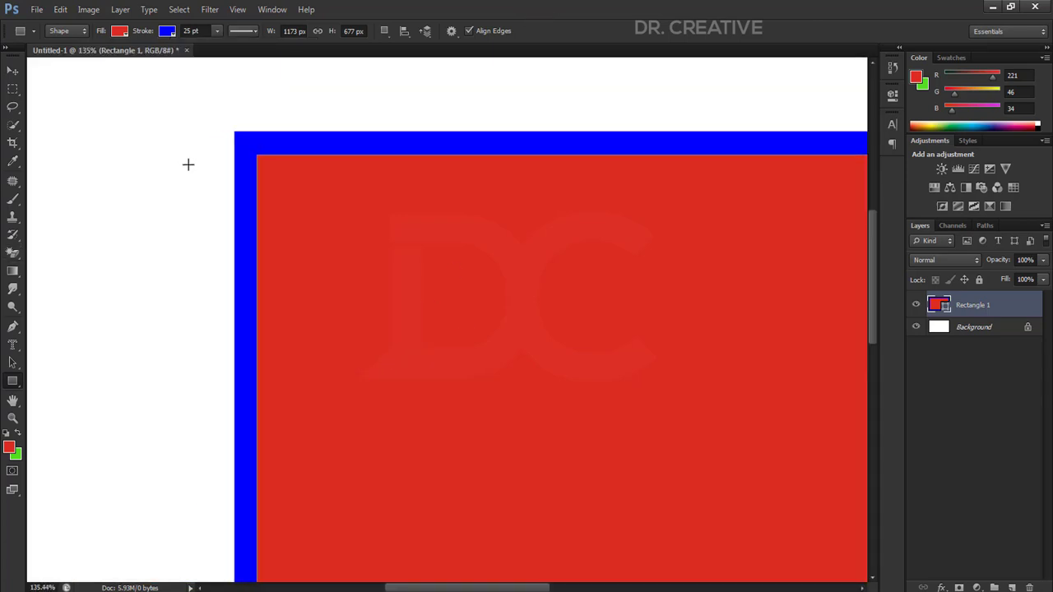
scroll(191, 177, down, 1)
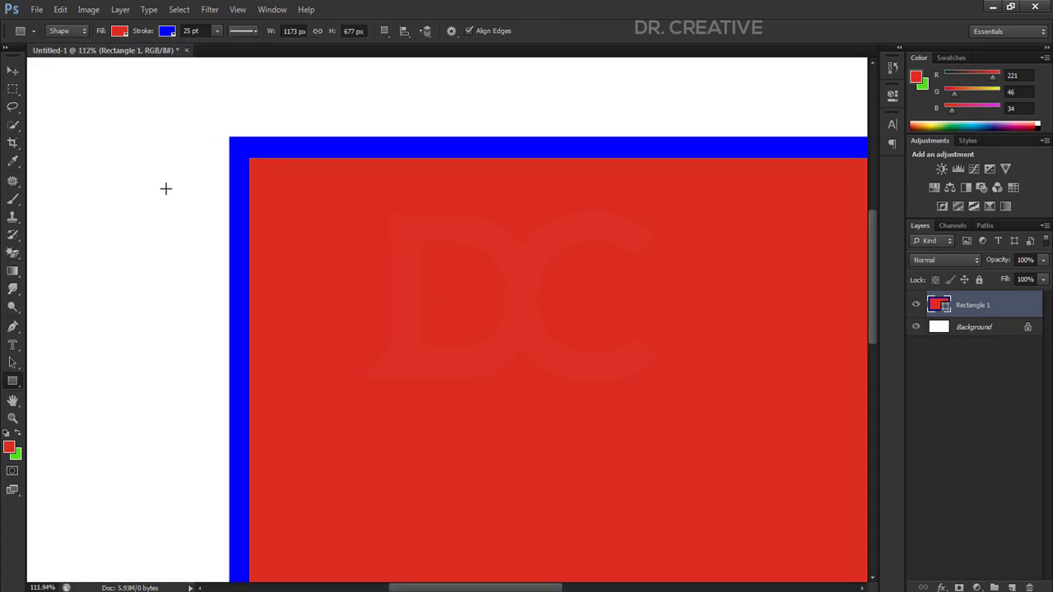
Make the 25 pt blue border dashed, trying round and then square dash caps.
click(237, 35)
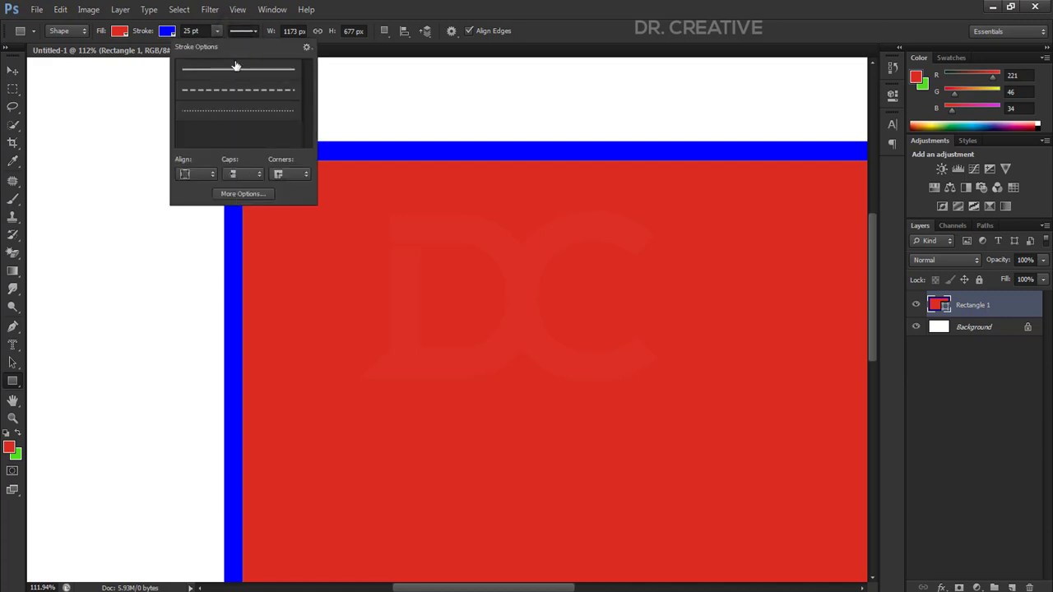
click(222, 90)
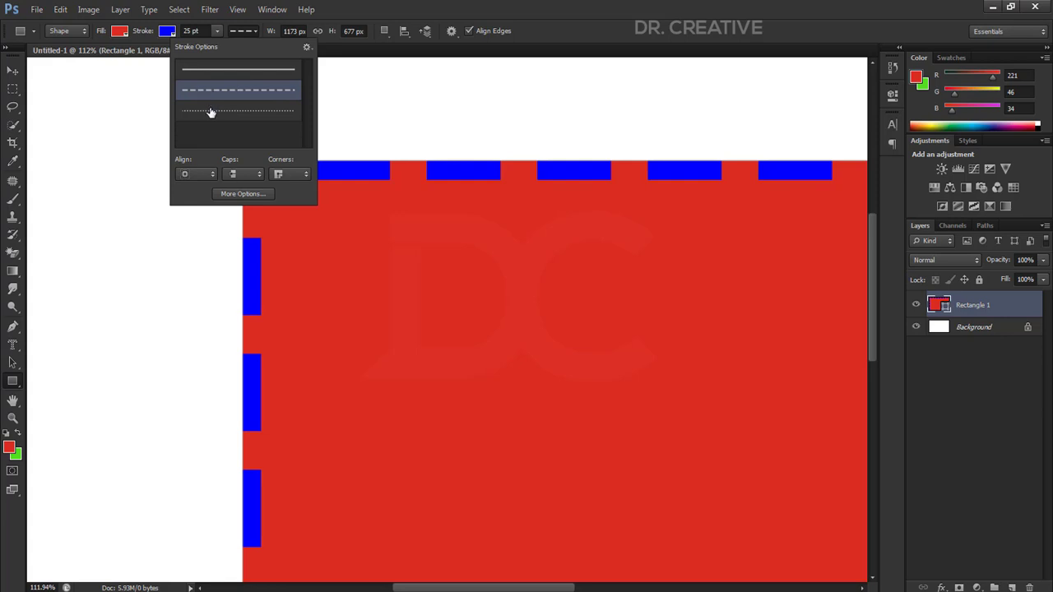
click(240, 174)
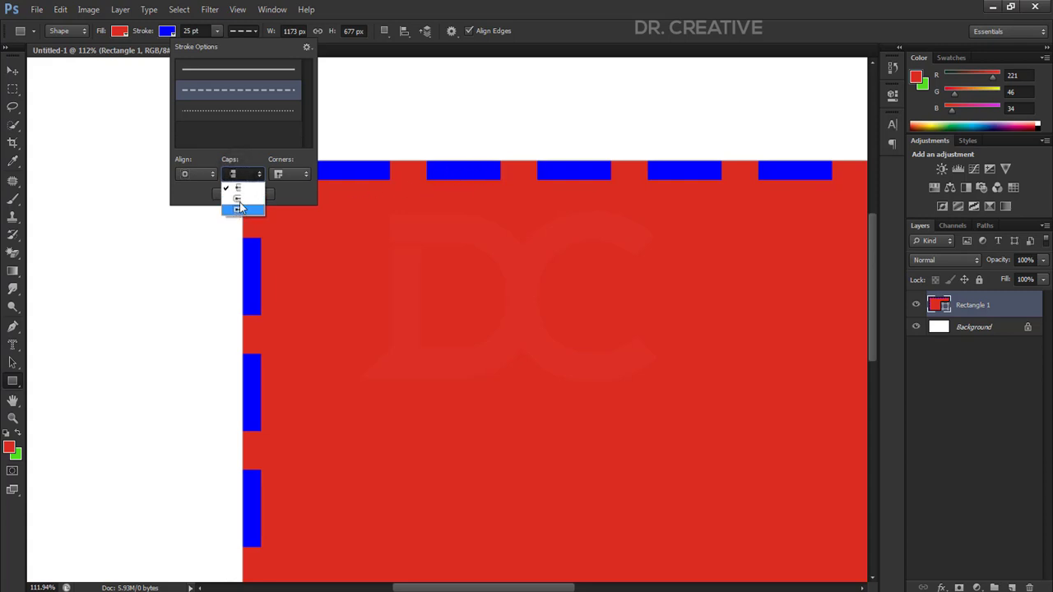
click(238, 200)
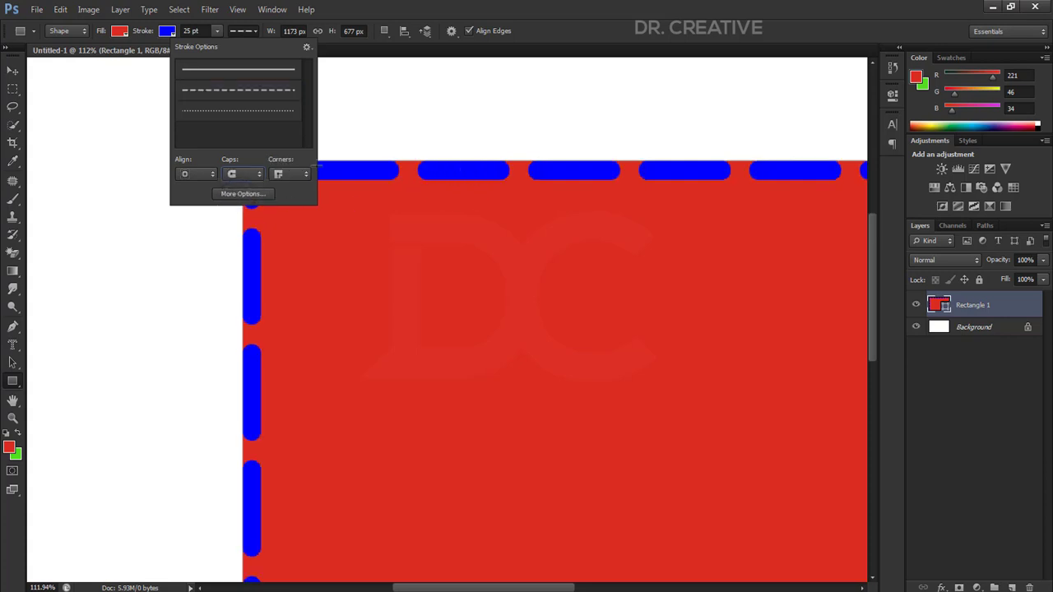
click(235, 210)
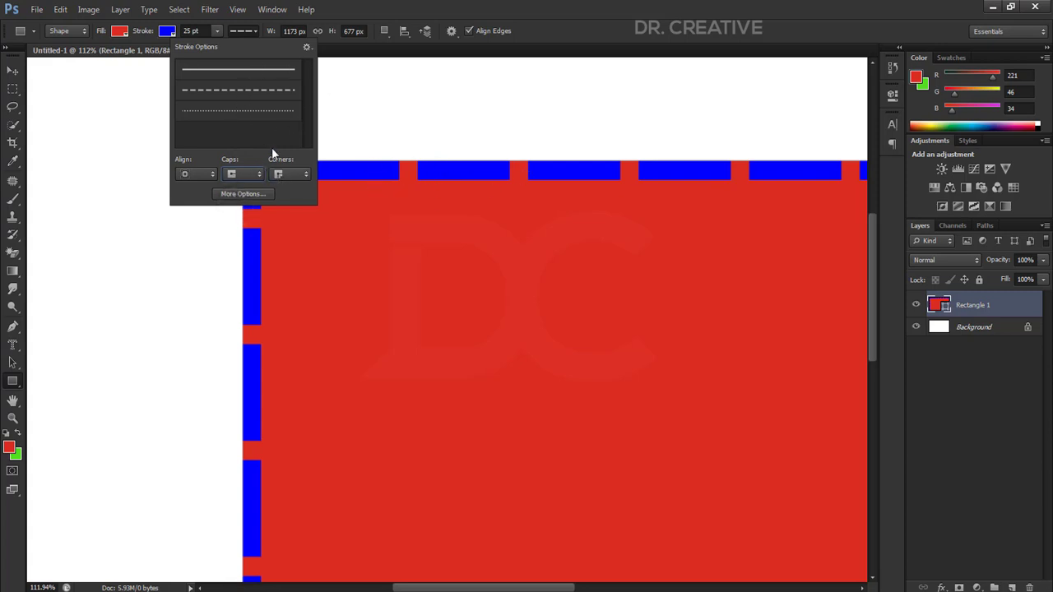
Return the blue border to a solid stroke line.
click(267, 70)
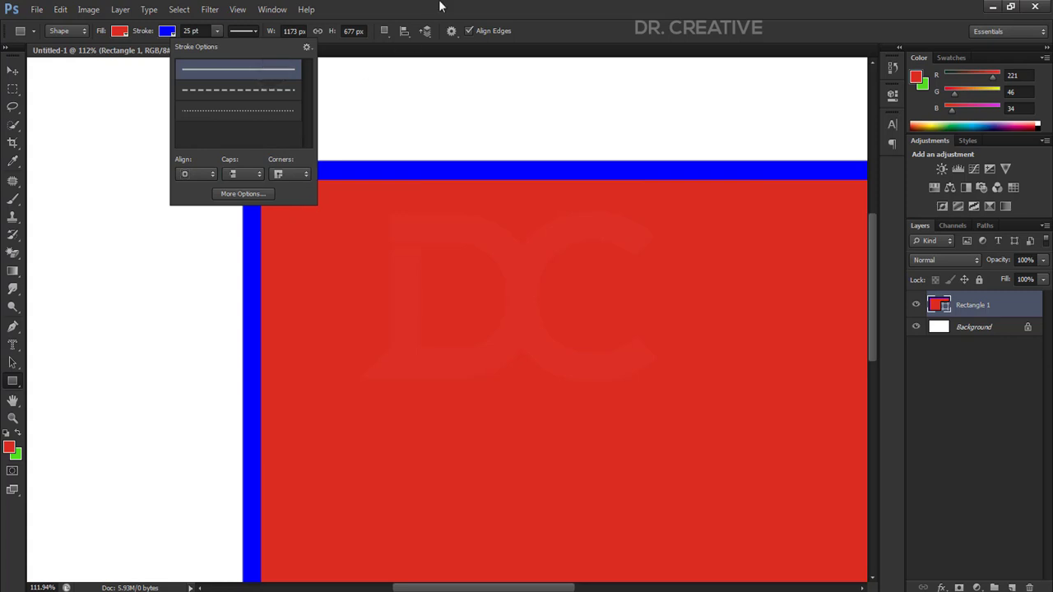
click(370, 75)
scroll(211, 180, down, 2)
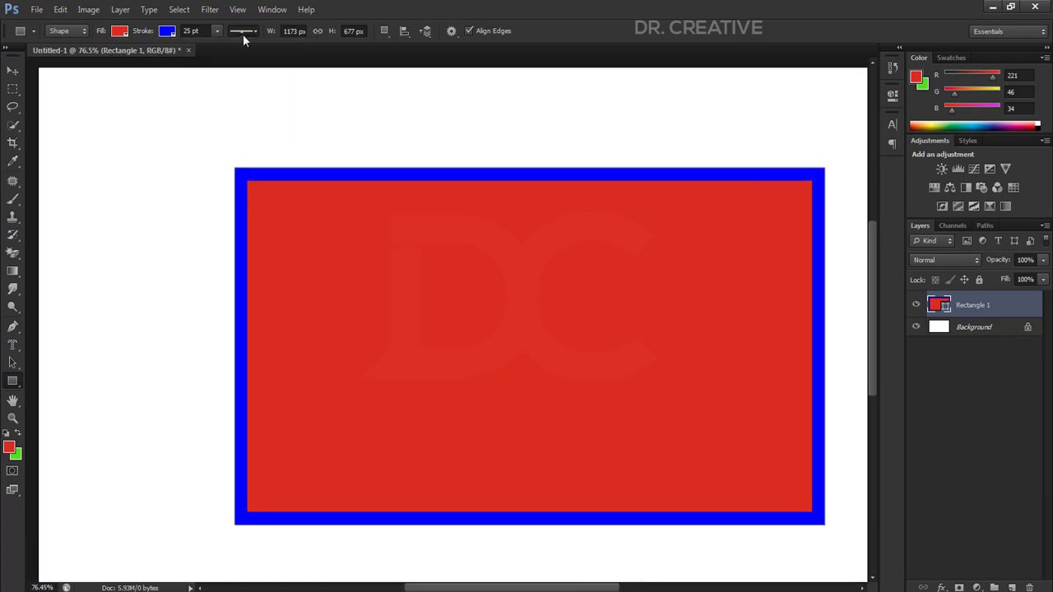
click(242, 32)
click(179, 174)
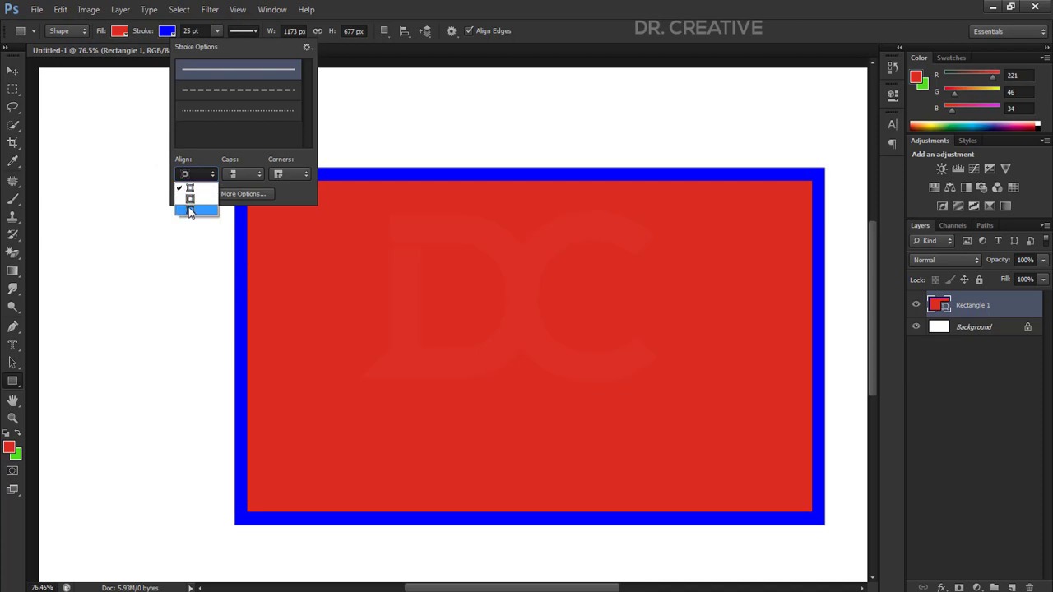
Set the blue stroke's alignment to Outside and its corners to Round, cancelling a stray rectangle dialog.
click(192, 211)
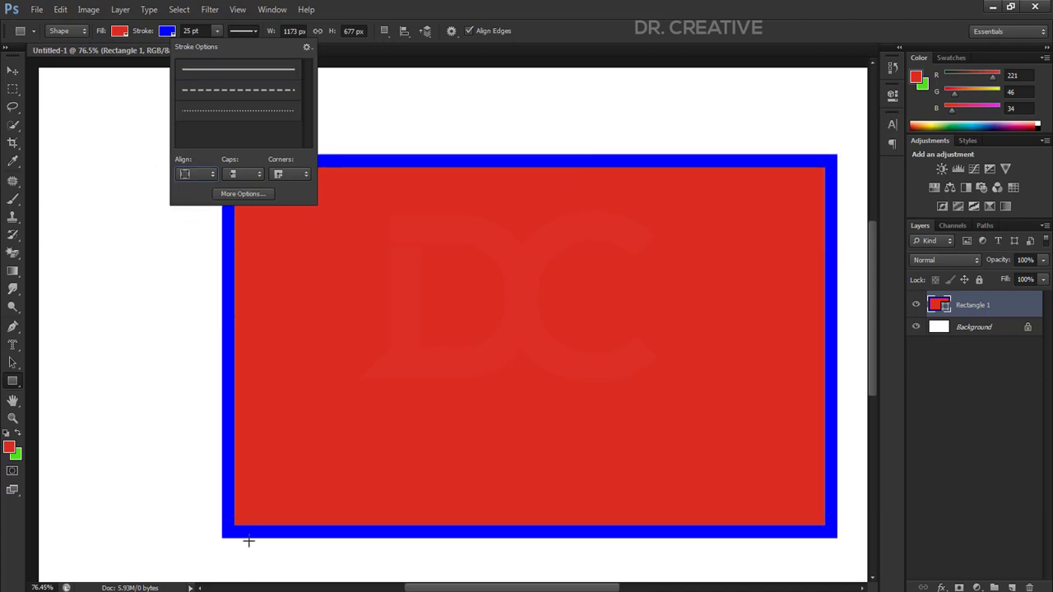
click(290, 173)
click(524, 110)
click(524, 110)
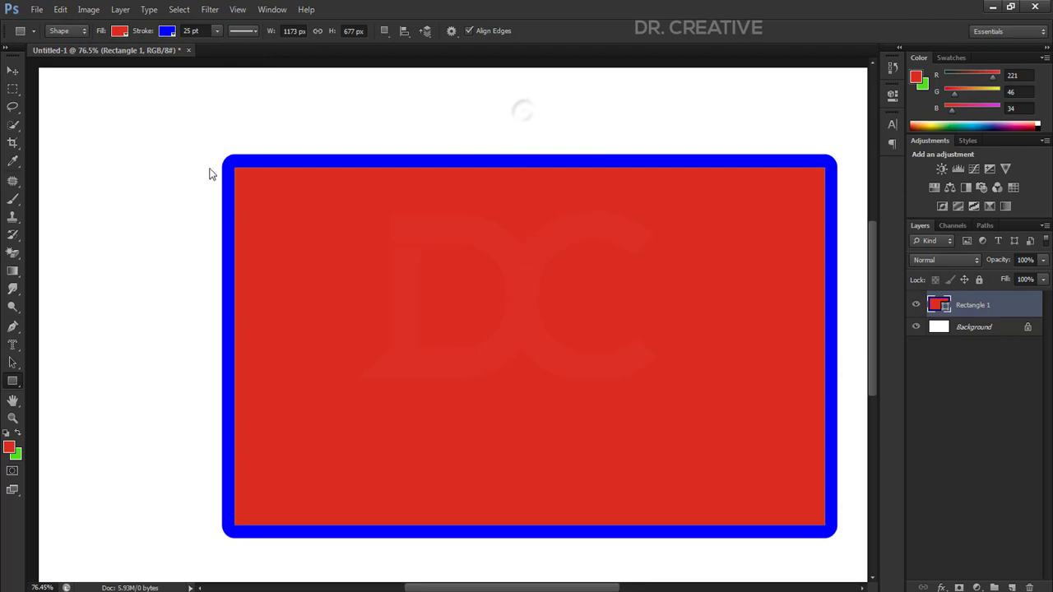
click(587, 171)
scroll(183, 148, up, 3)
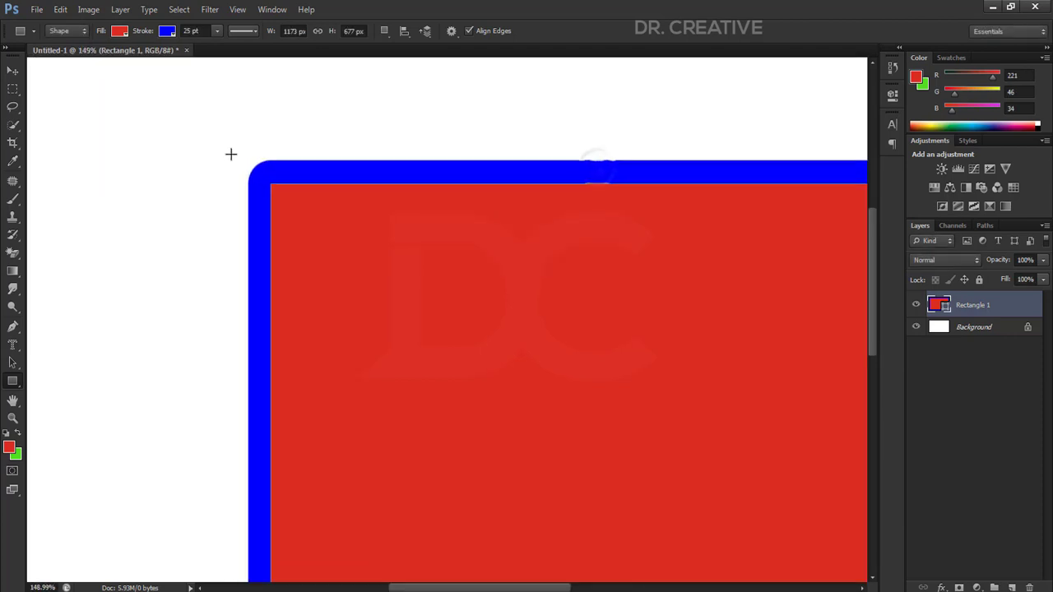
click(246, 31)
Try bevelled stroke corners and delete an accidentally drawn small shape.
click(287, 176)
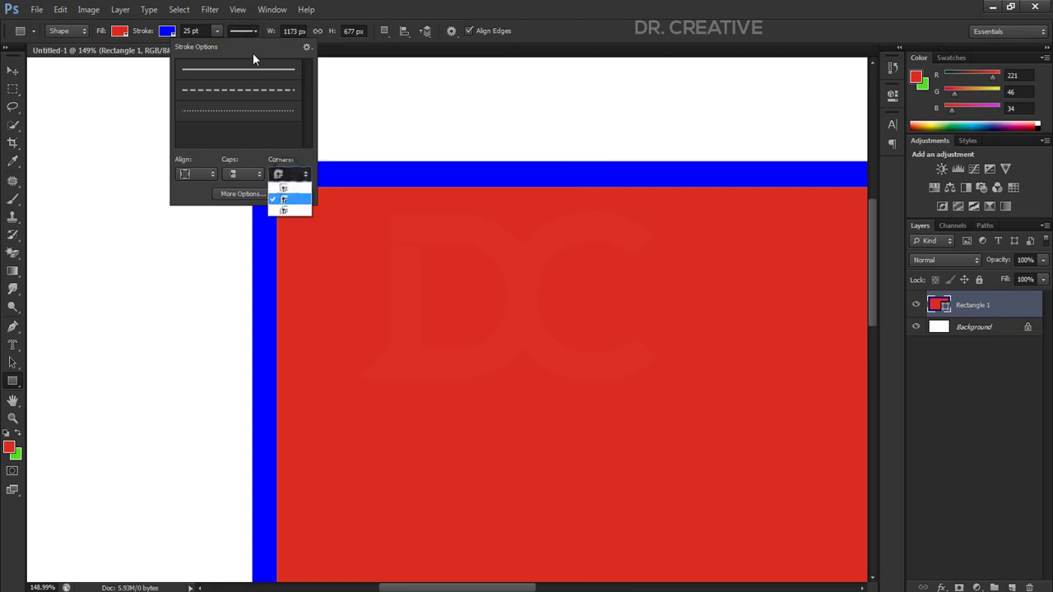
click(287, 199)
scroll(265, 198, down, 2)
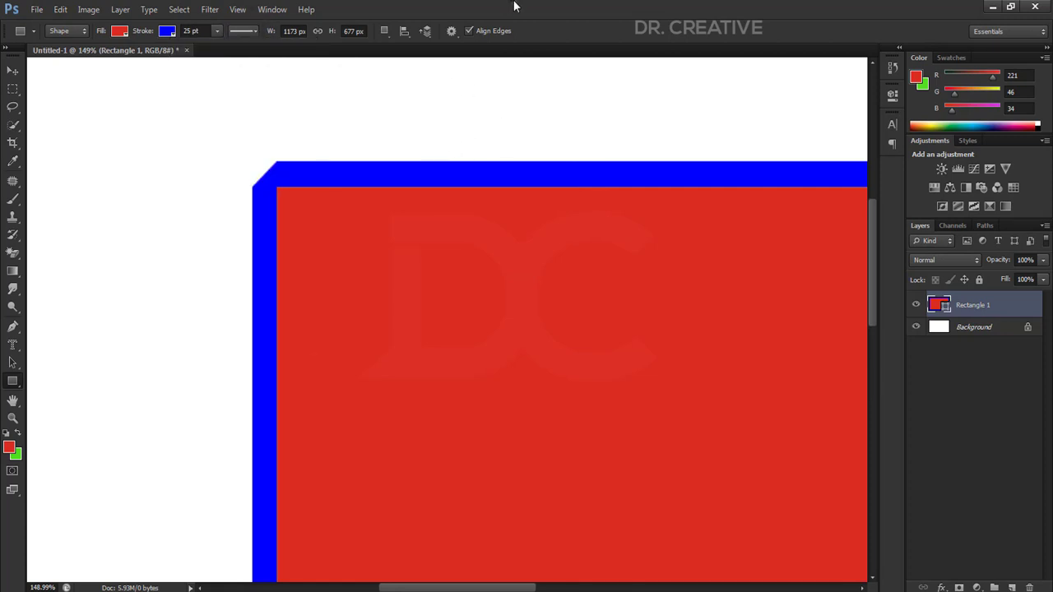
scroll(263, 201, down, 1)
scroll(340, 250, down, 2)
scroll(223, 141, down, 2)
scroll(217, 136, up, 3)
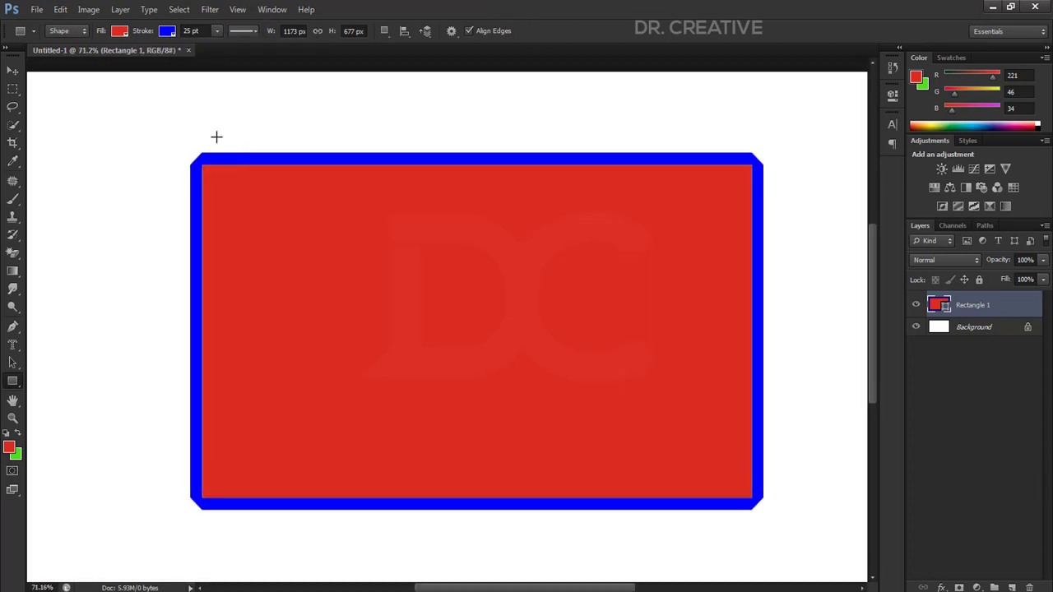
scroll(195, 85, up, 3)
scroll(198, 104, up, 1)
scroll(329, 296, up, 3)
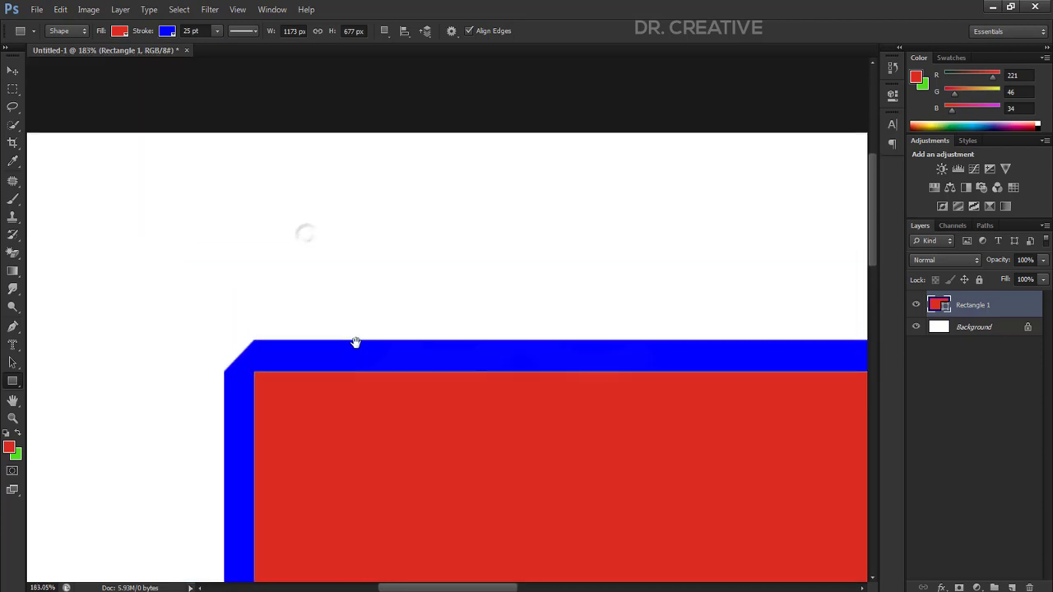
drag(282, 254, 298, 228)
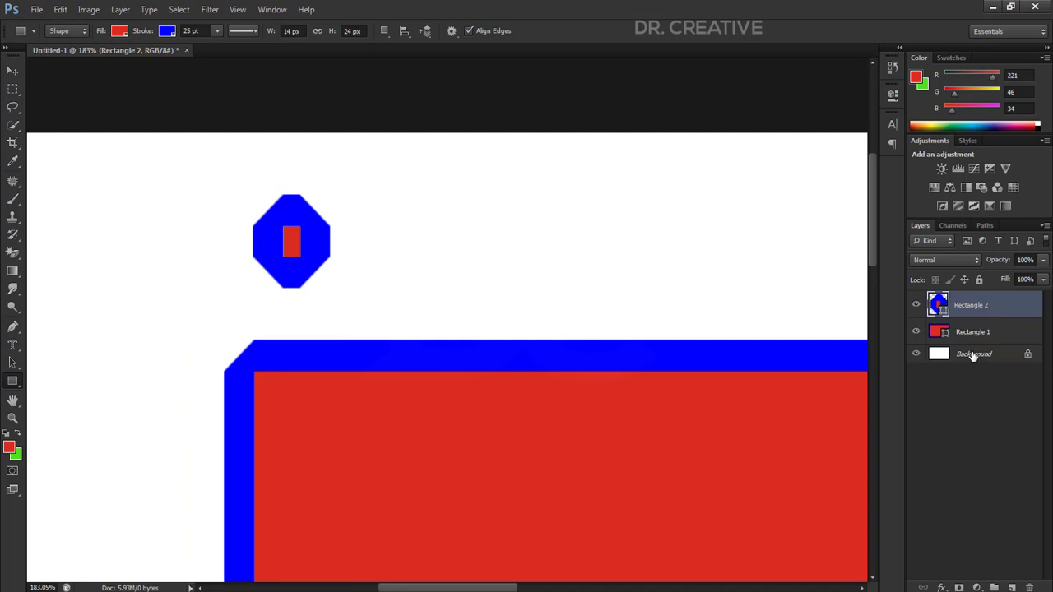
key(Delete)
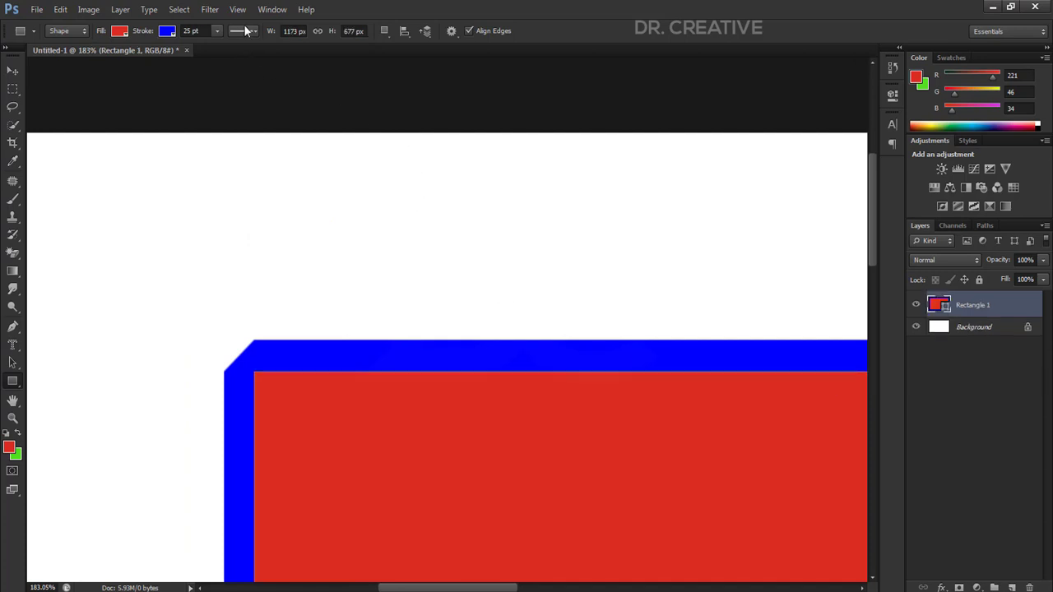
Cycle the stroke corners through round and bevel, settling on sharp miter corners.
click(244, 31)
click(284, 174)
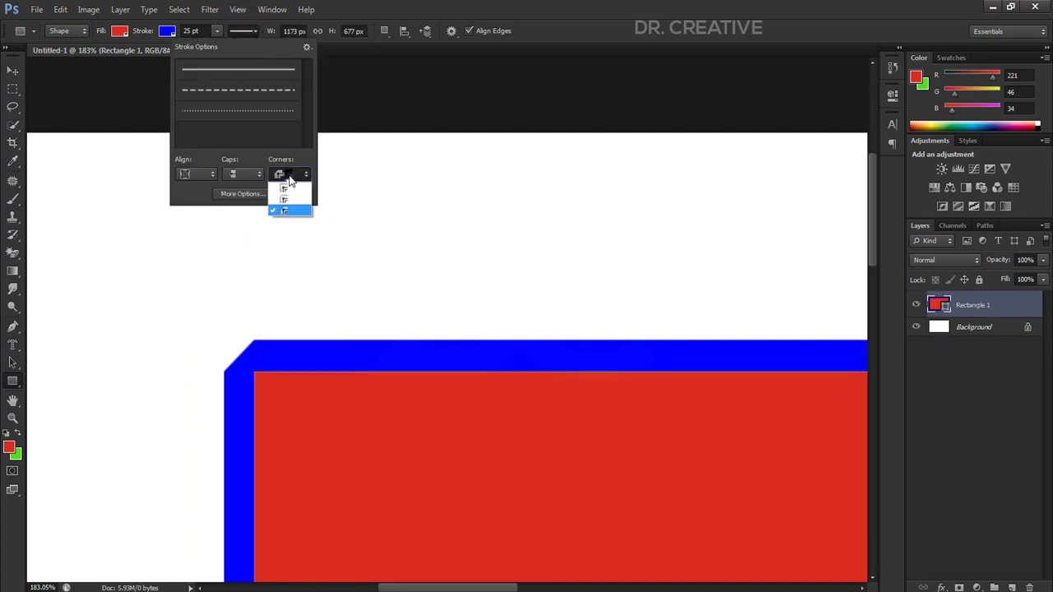
click(282, 200)
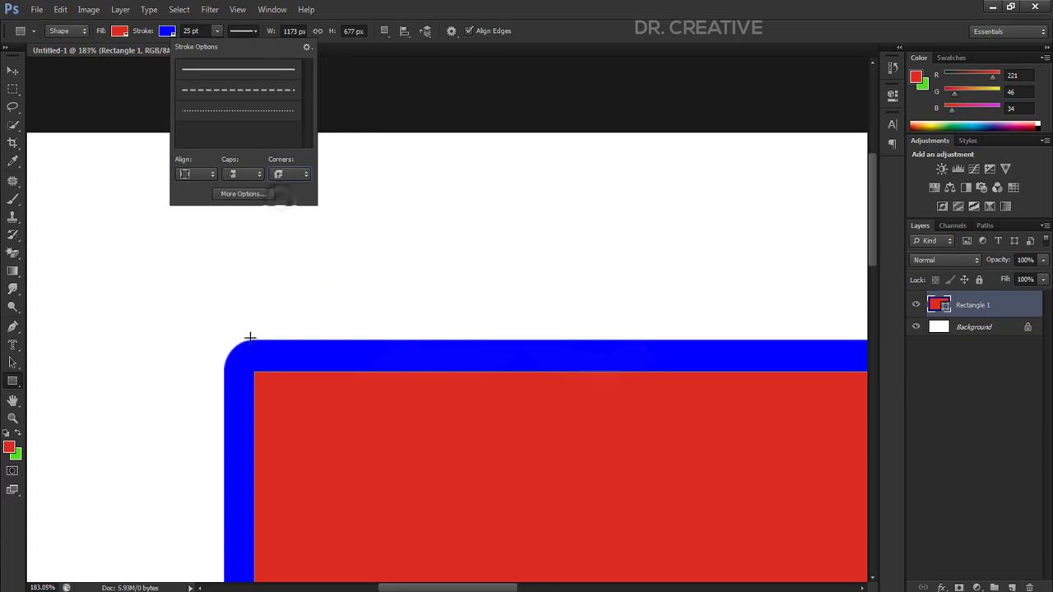
click(282, 175)
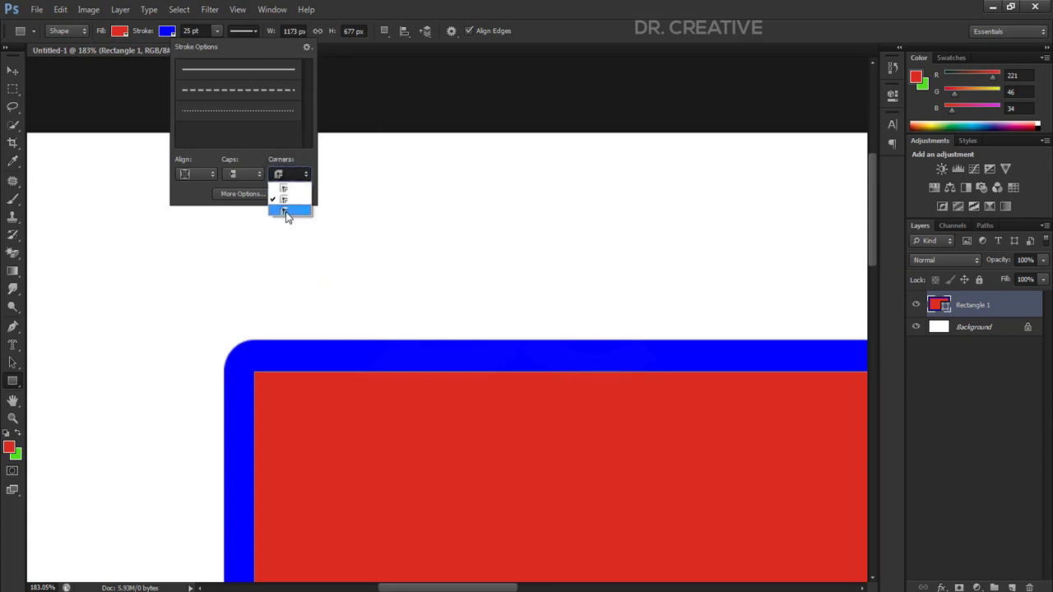
click(284, 211)
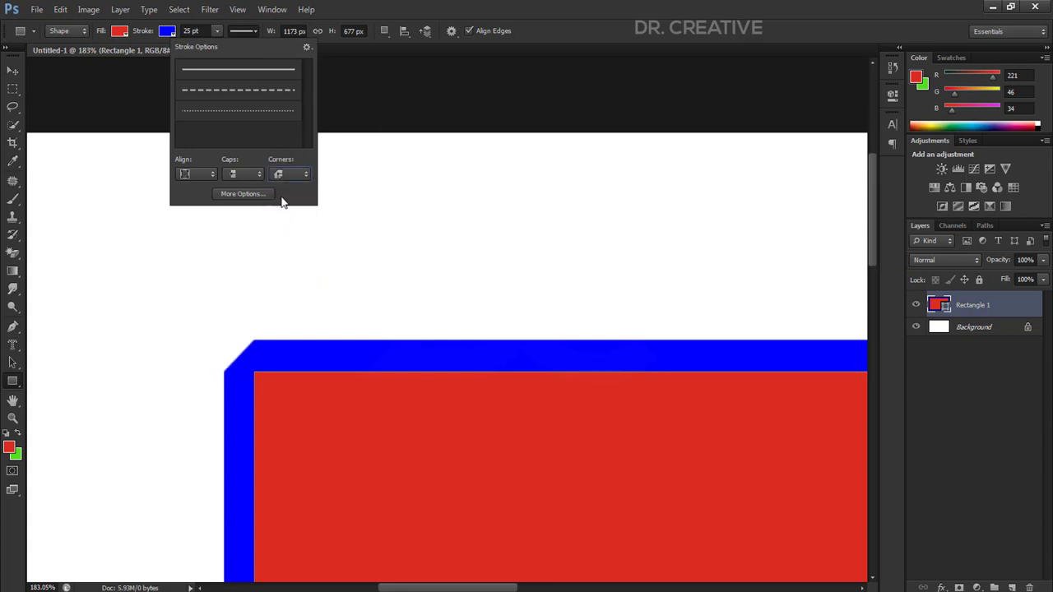
click(282, 174)
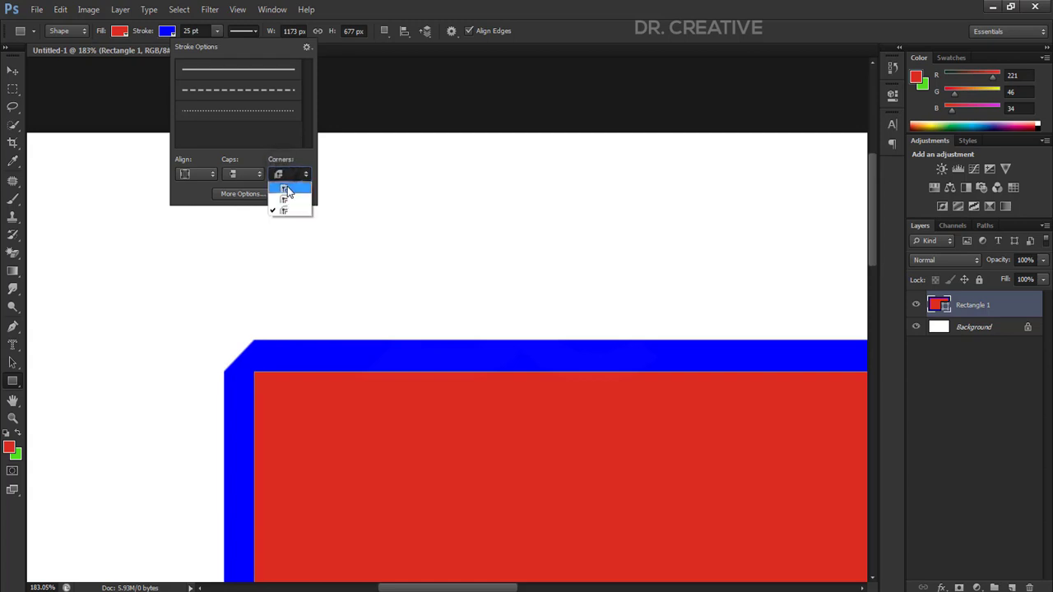
click(285, 186)
click(243, 30)
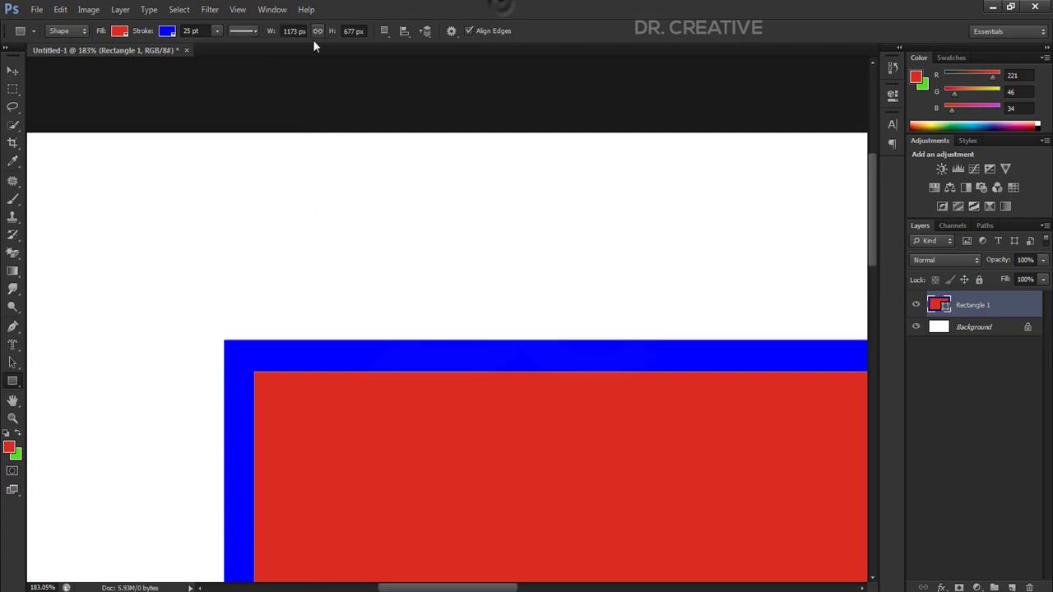
Change the rectangle's width value in the options bar to 100 px.
scroll(458, 104, down, 2)
scroll(348, 146, down, 3)
scroll(510, 259, down, 2)
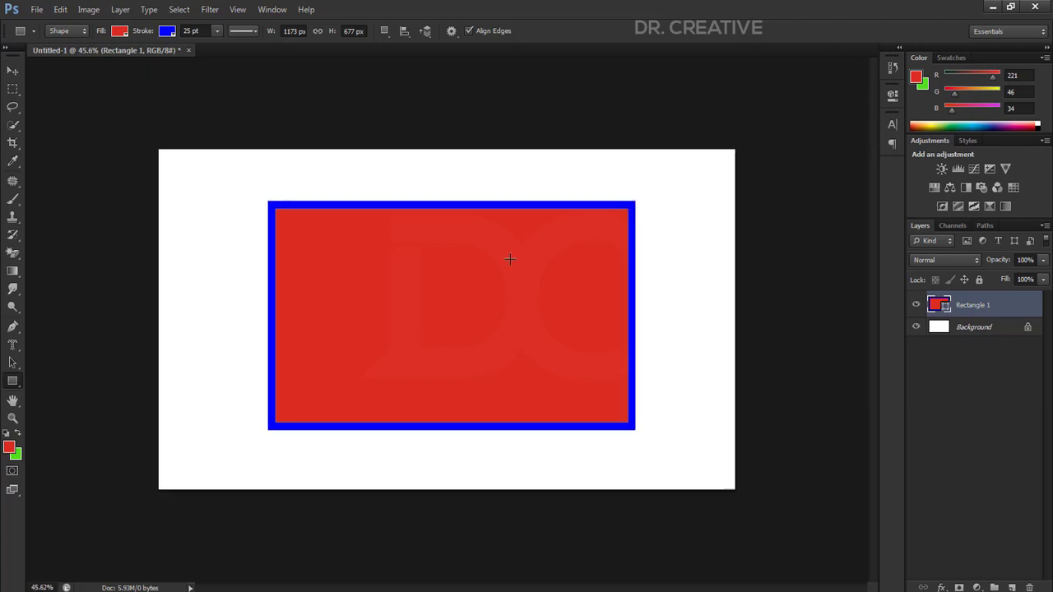
scroll(494, 197, up, 2)
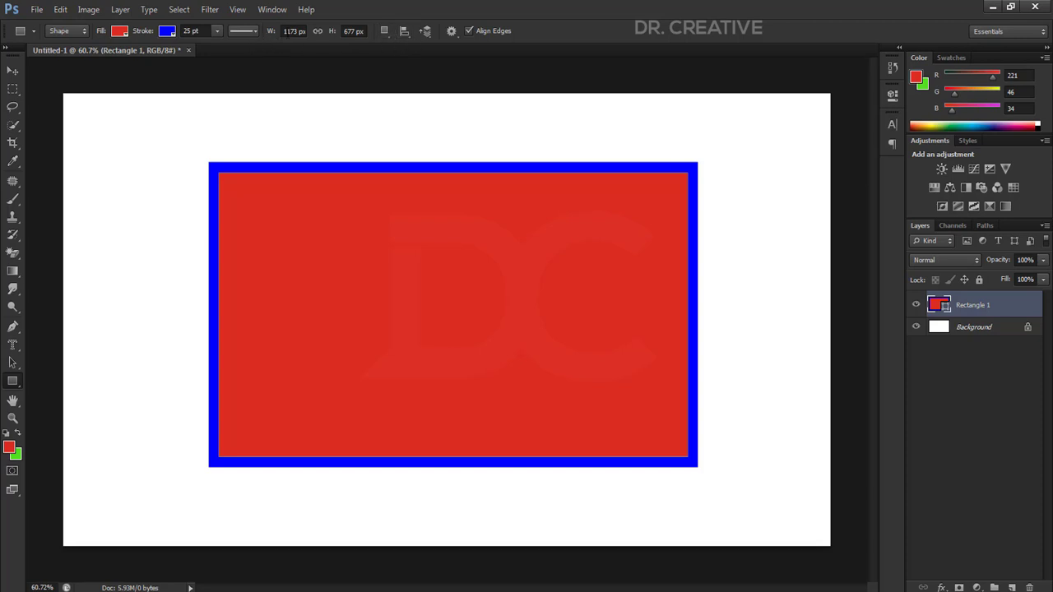
click(294, 32)
double_click(306, 34)
text(100)
key(Return)
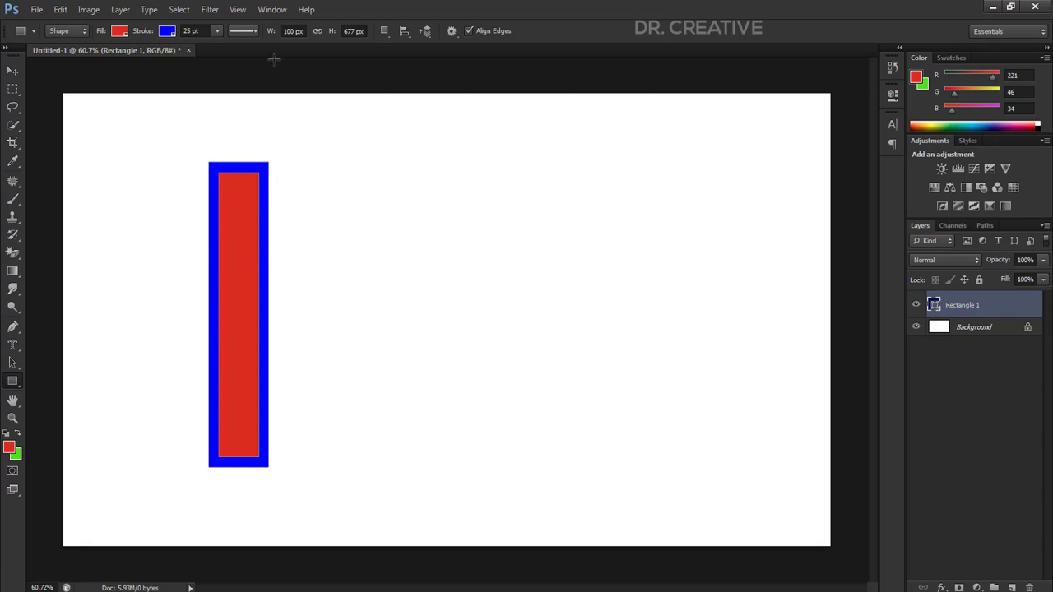
Set Rectangle 1 to 1000 px wide and 1000 px tall.
click(292, 31)
text(1)
text(000)
key(Return)
click(355, 31)
text(1)
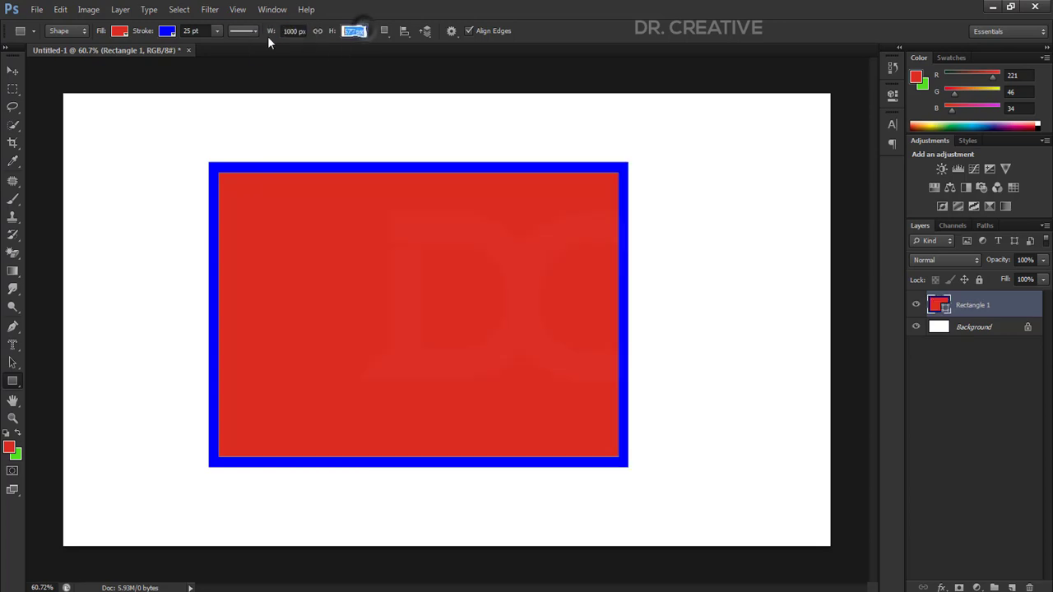
text(000)
key(Return)
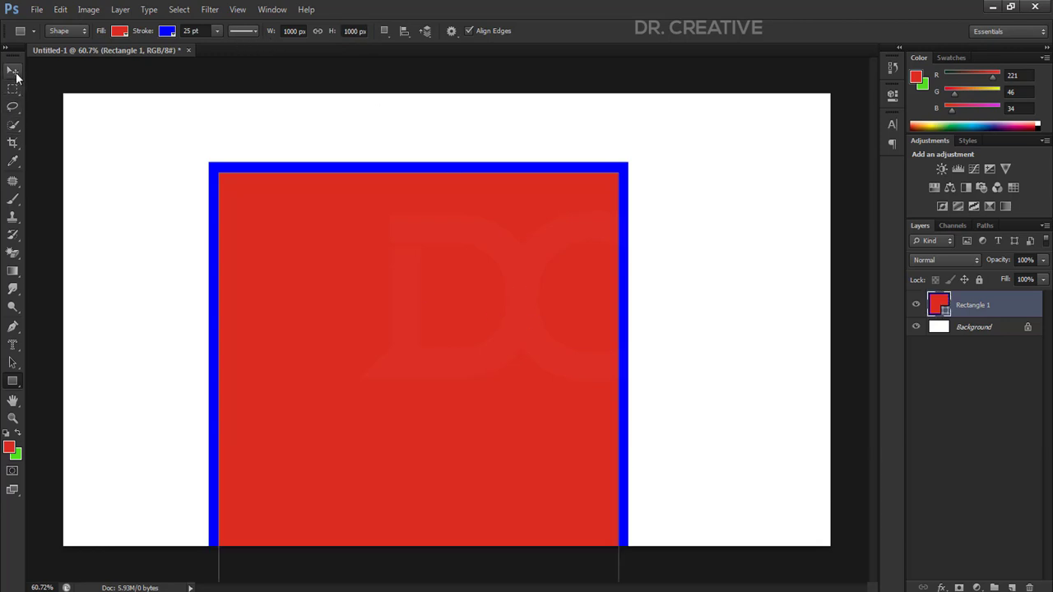
Scale the square proportionally to about 743 px and move it fully inside the canvas.
click(12, 70)
drag(454, 411, 472, 356)
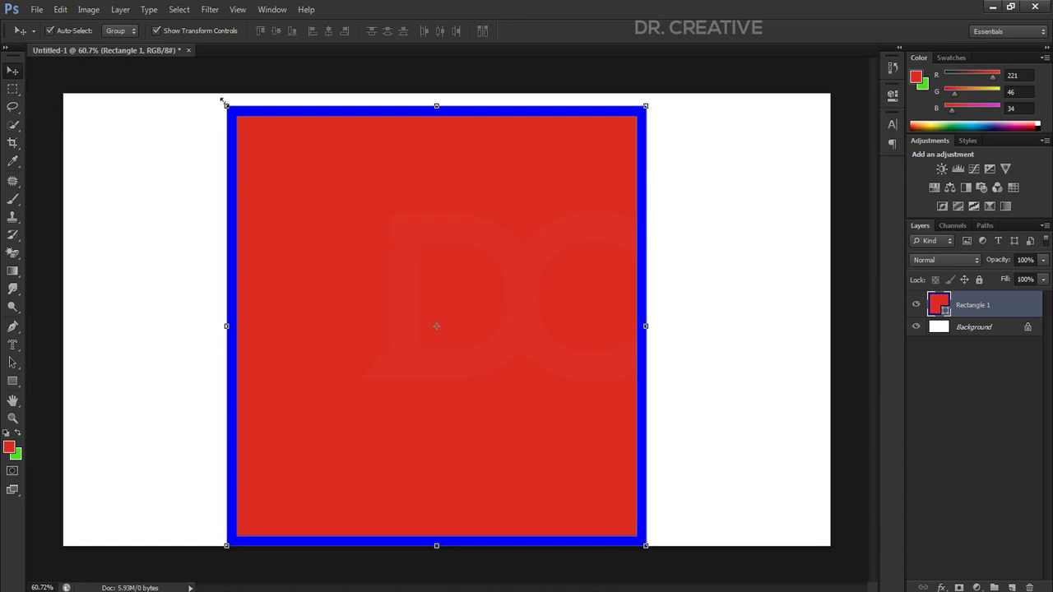
drag(226, 106, 322, 212)
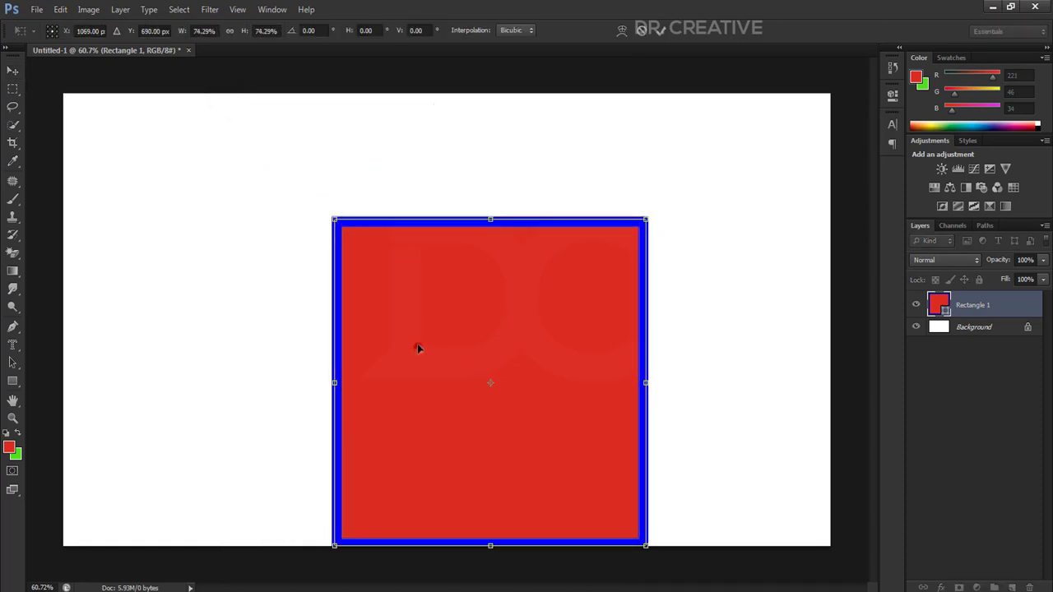
drag(418, 348, 369, 265)
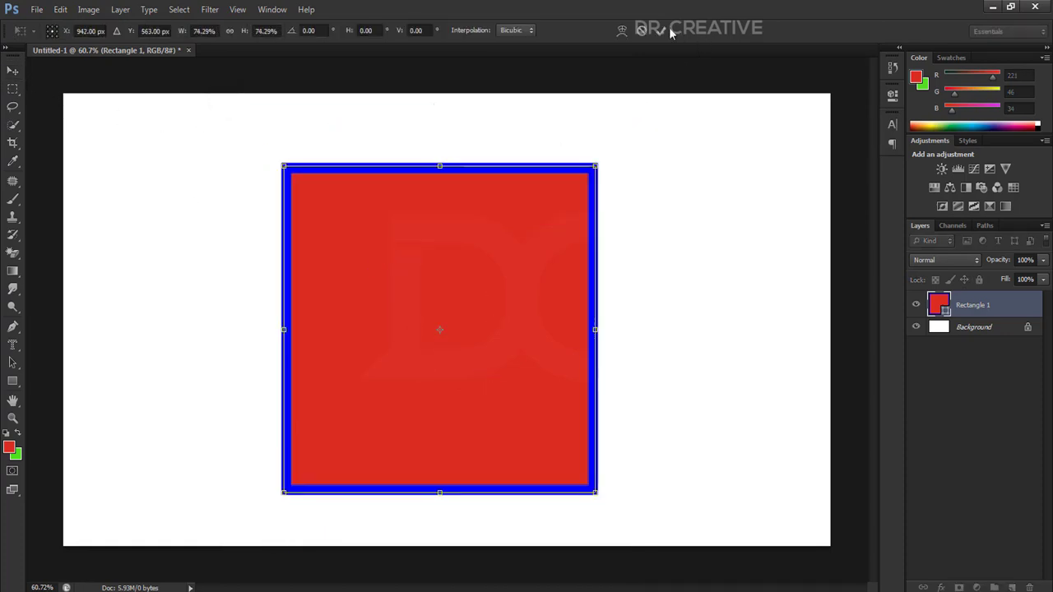
key(Return)
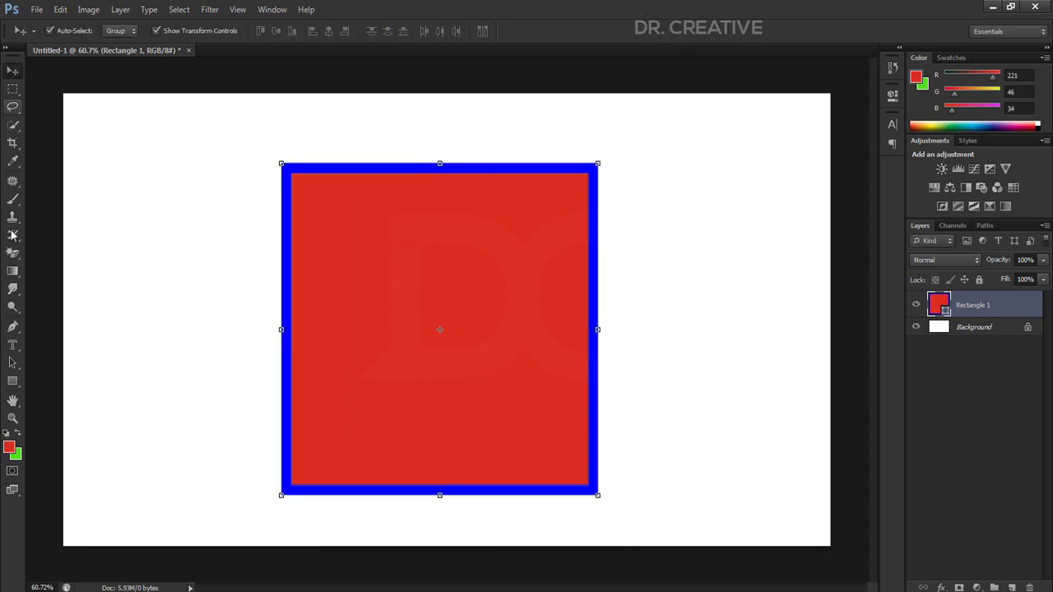
key(u)
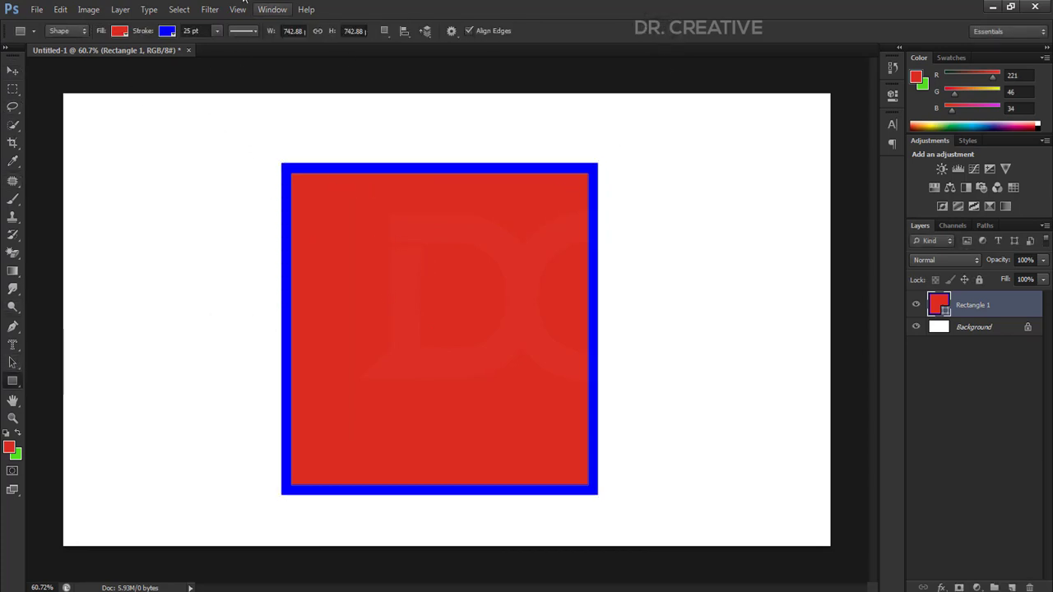
Merge two extra rectangles into the red square at its upper left and upper right.
click(384, 32)
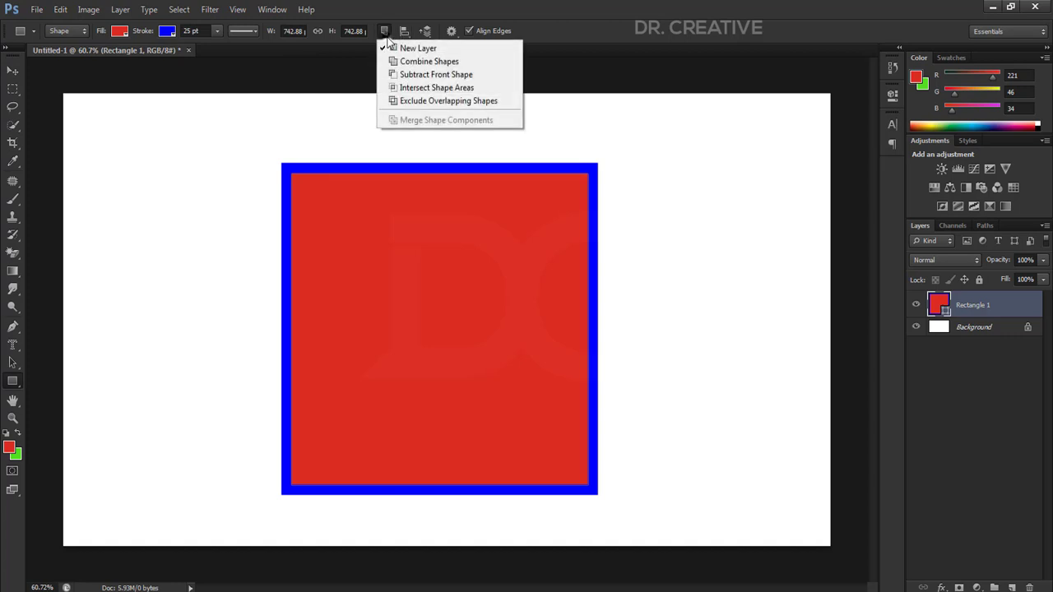
click(406, 70)
drag(217, 129, 407, 293)
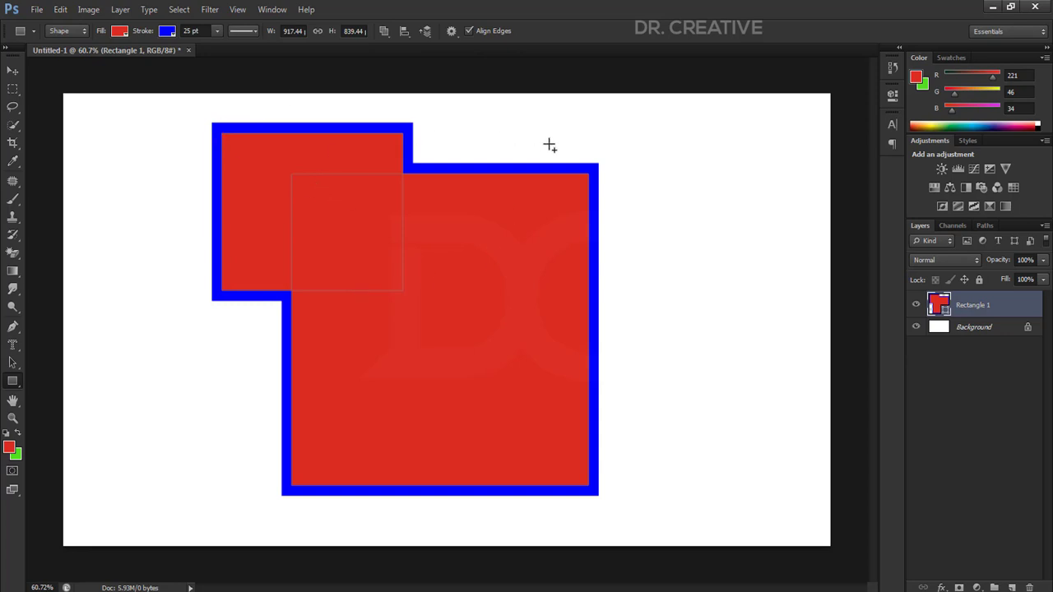
drag(544, 123, 713, 250)
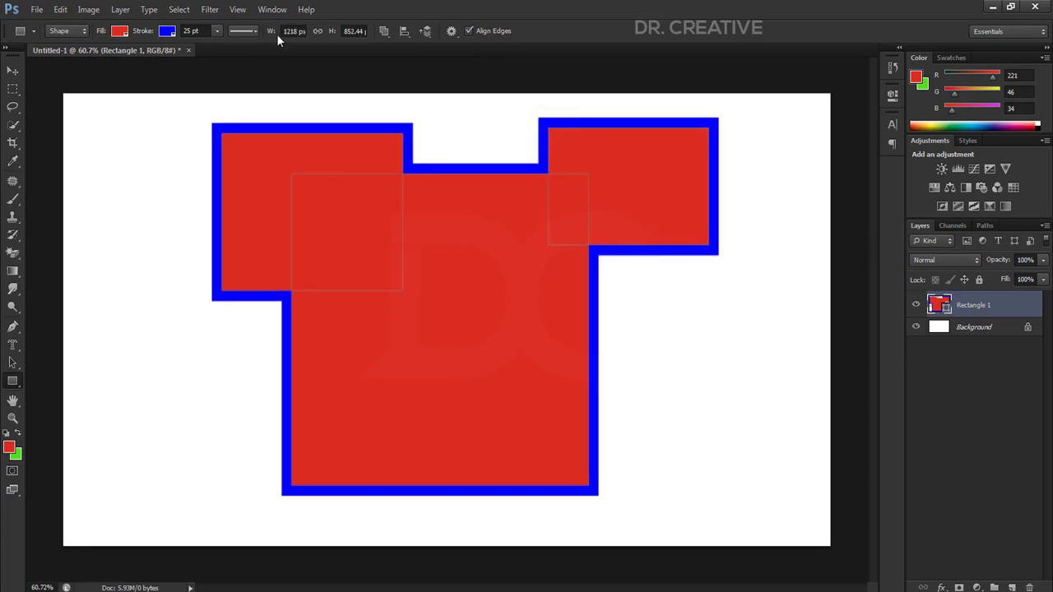
Cut a notch from the shape's lower left, pick Intersect mode, then delete the shape layer.
click(384, 32)
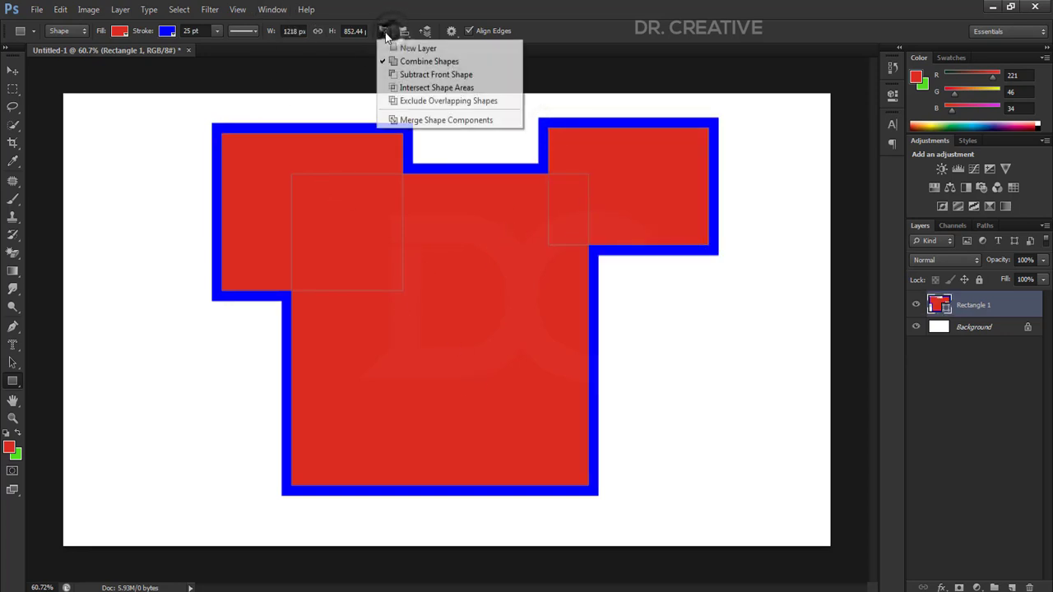
click(427, 75)
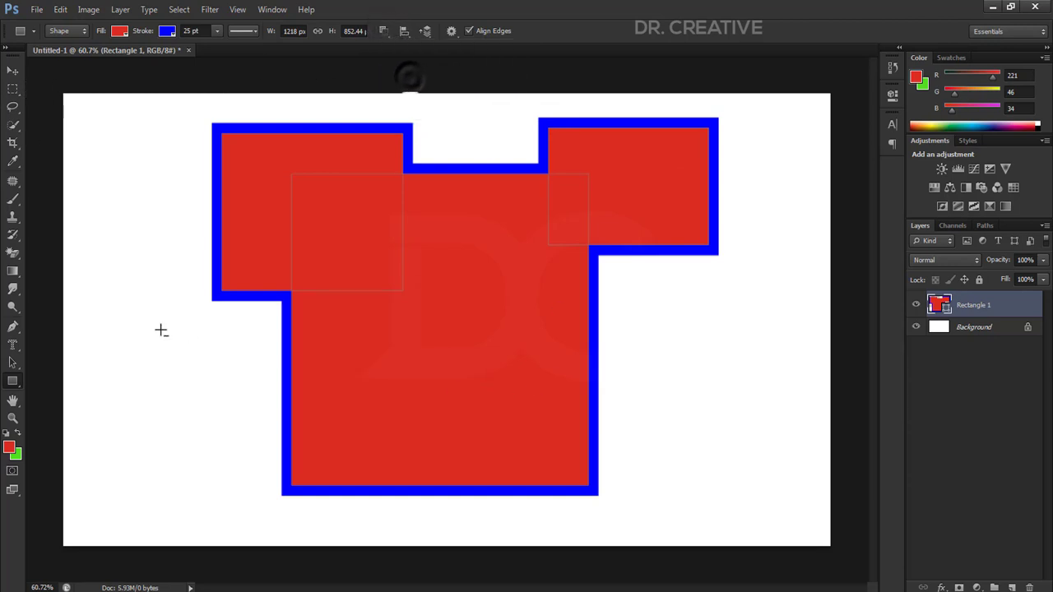
drag(225, 387, 409, 563)
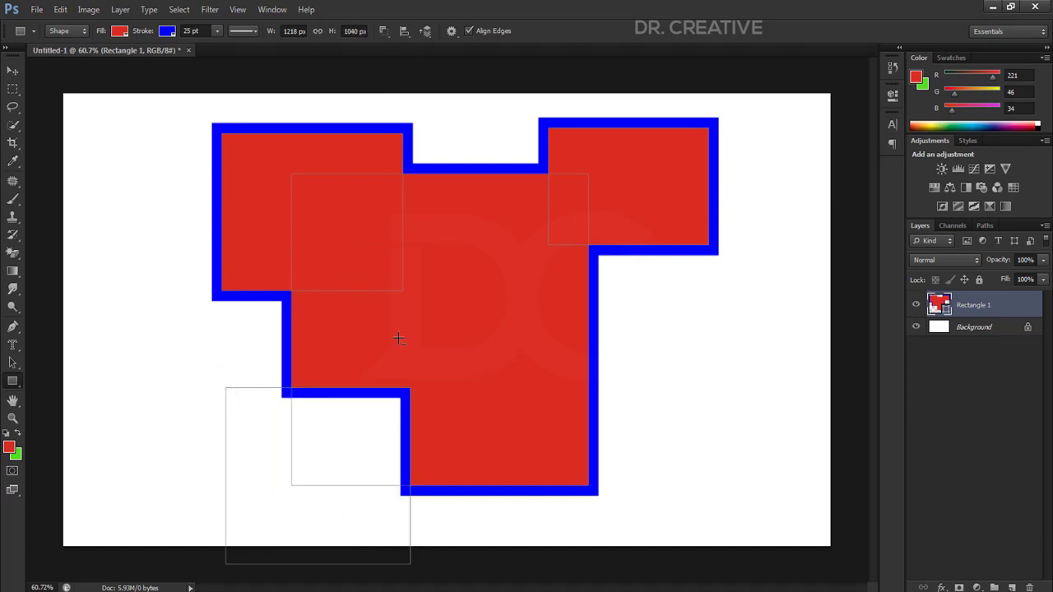
click(384, 31)
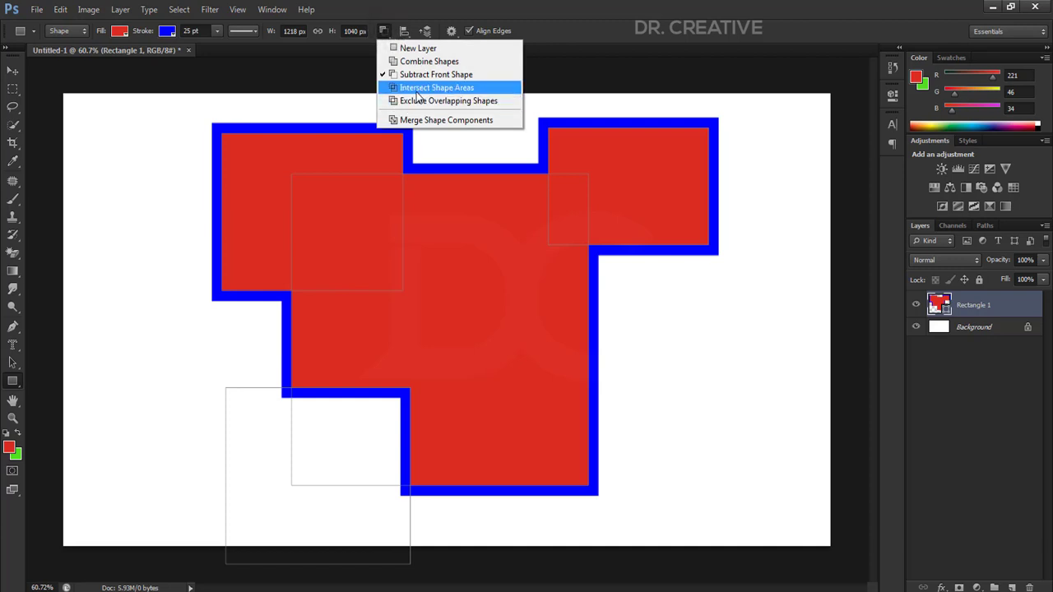
click(418, 88)
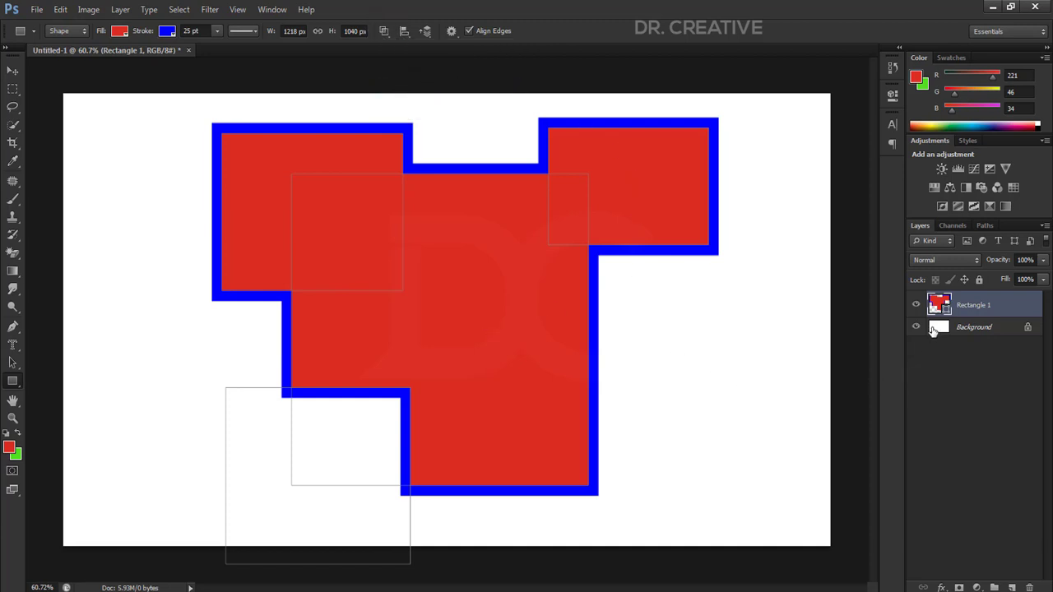
key(Delete)
Intersect two overlapping red rectangles, pick Exclude Overlapping Shapes, and delete the result.
drag(213, 202, 402, 407)
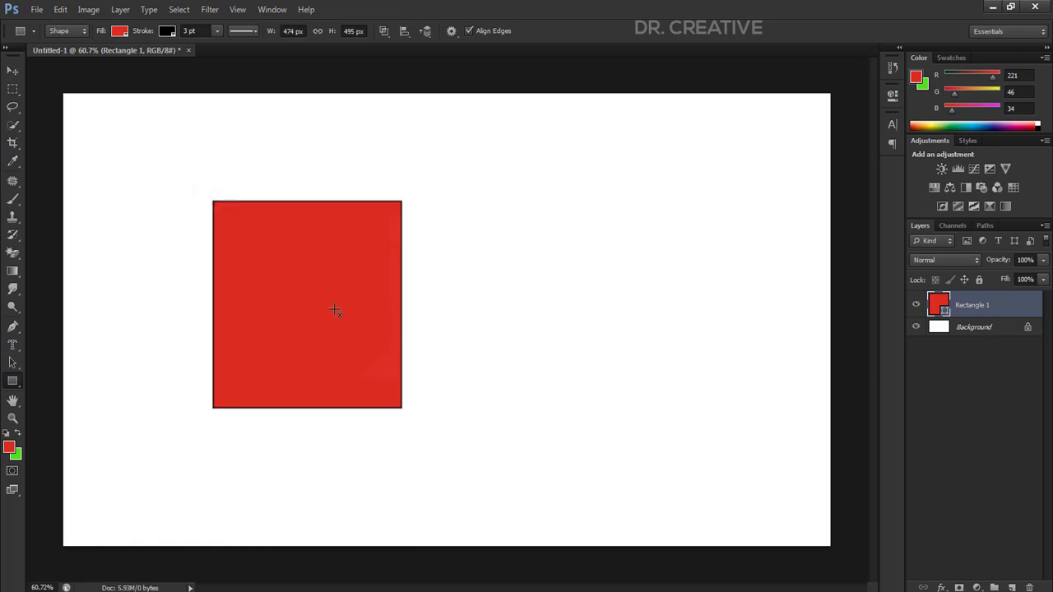
drag(325, 307, 576, 523)
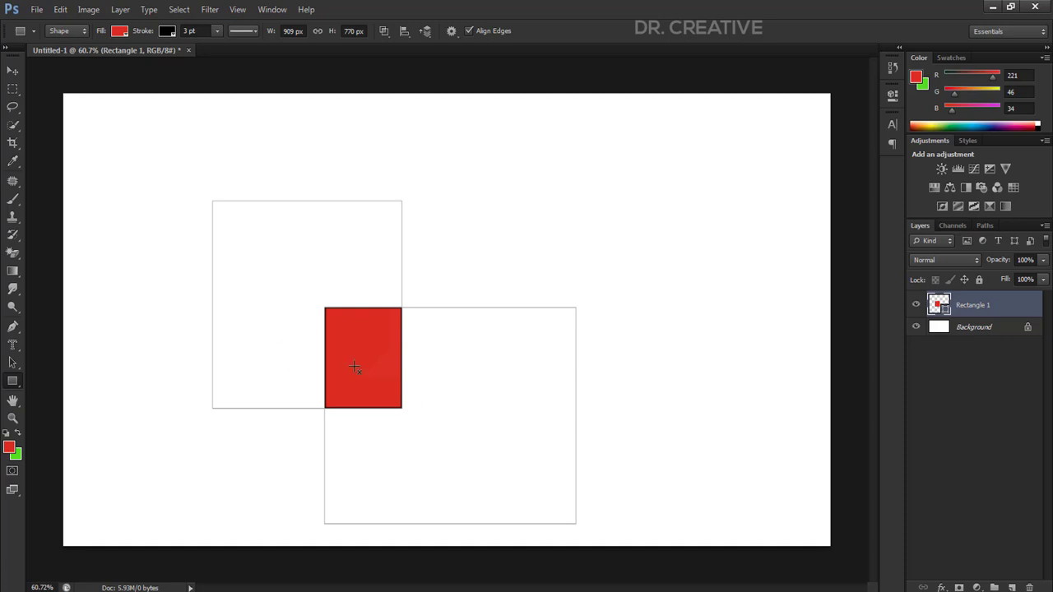
click(388, 32)
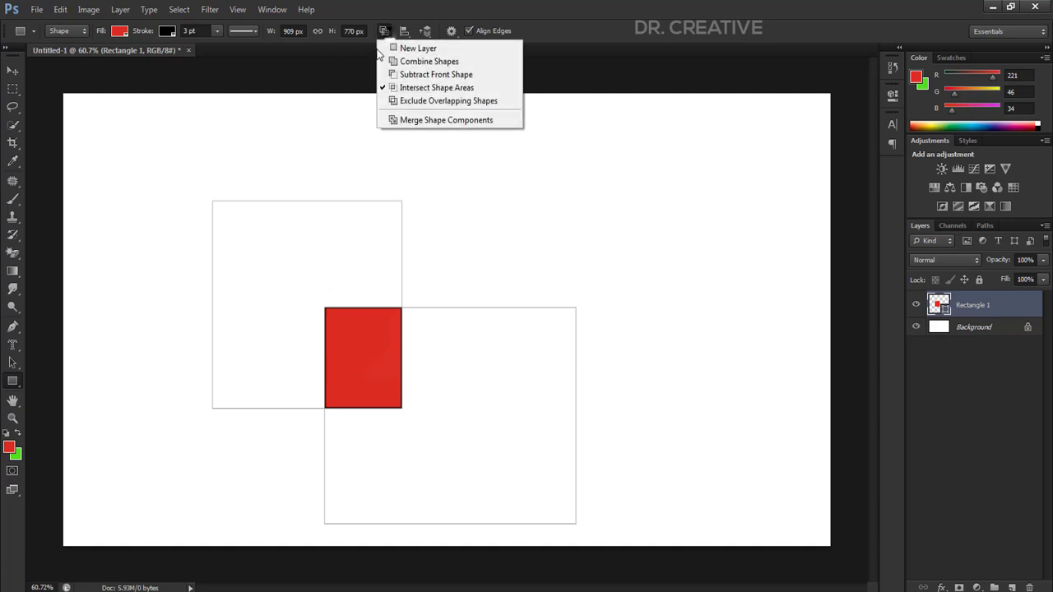
click(412, 104)
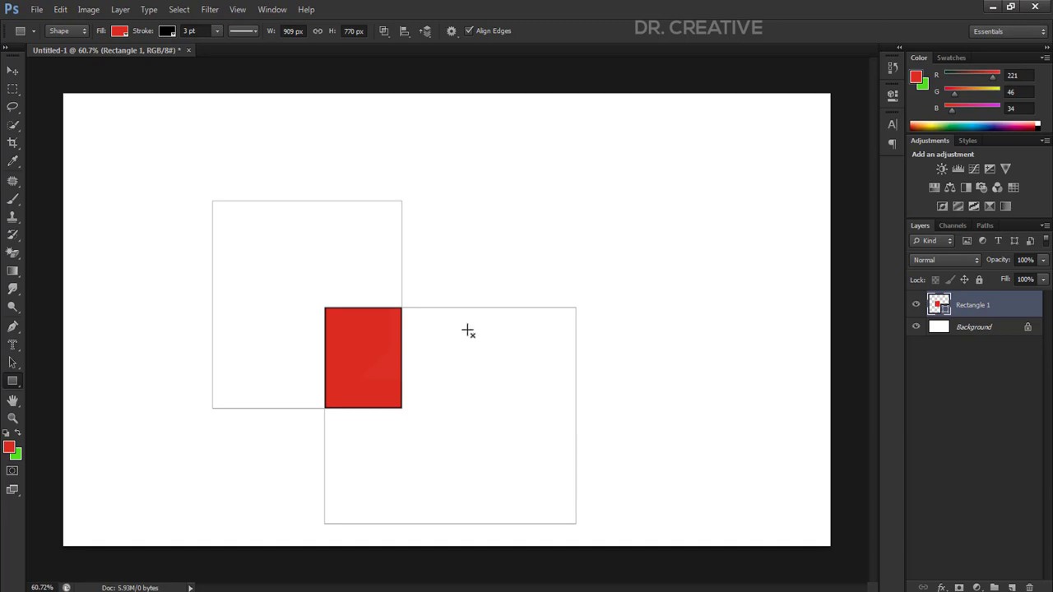
key(Delete)
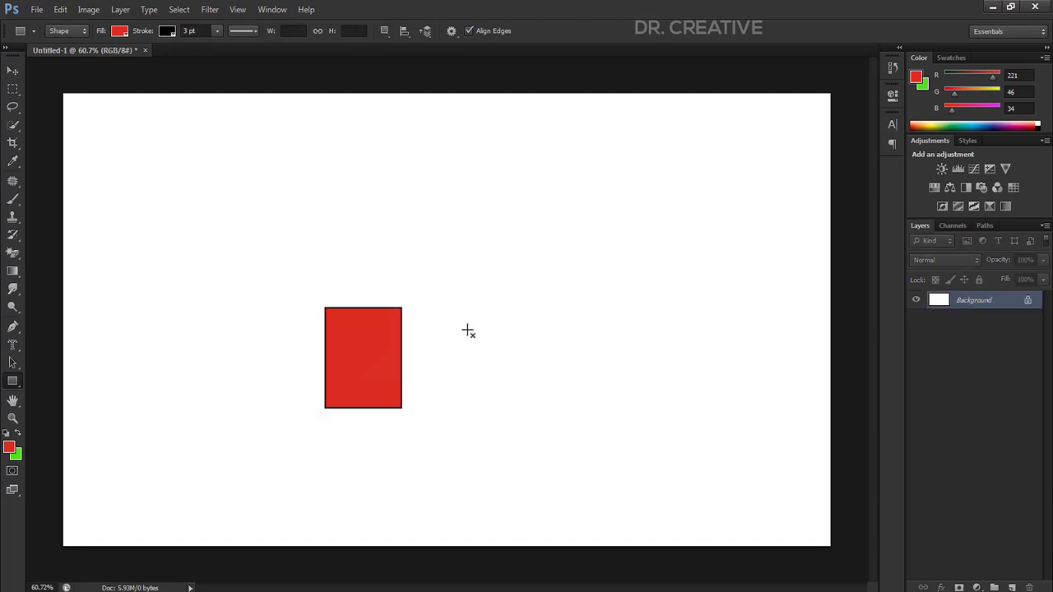
Draw another intersecting pair of rectangles and set Path Operations to Exclude Overlapping Shapes.
drag(226, 162, 545, 431)
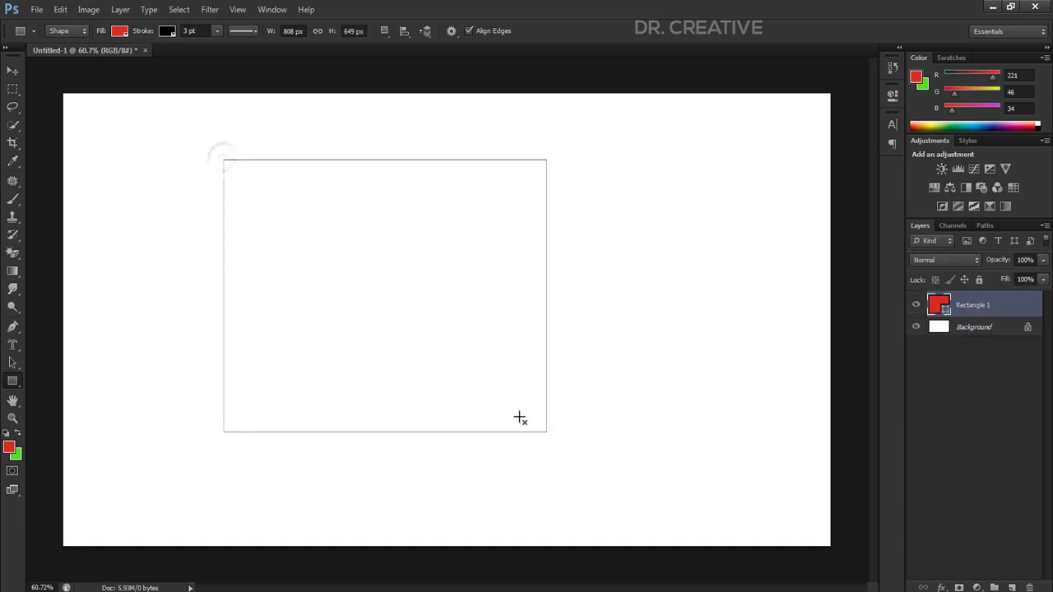
mouse_move(370, 282)
mouse_down()
mouse_move(738, 560)
mouse_move(719, 521)
mouse_up()
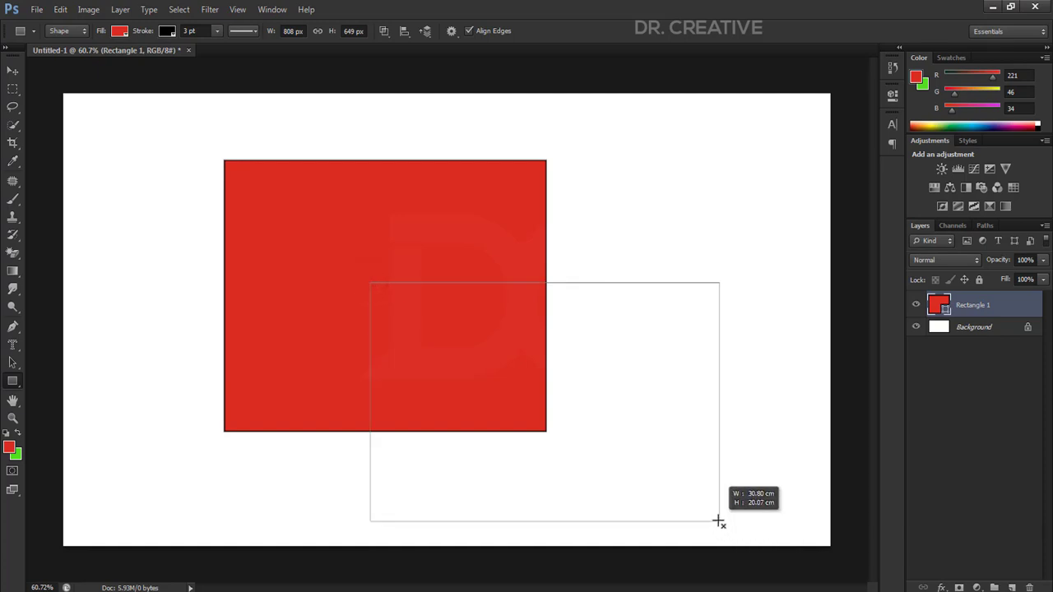
drag(719, 521, 718, 522)
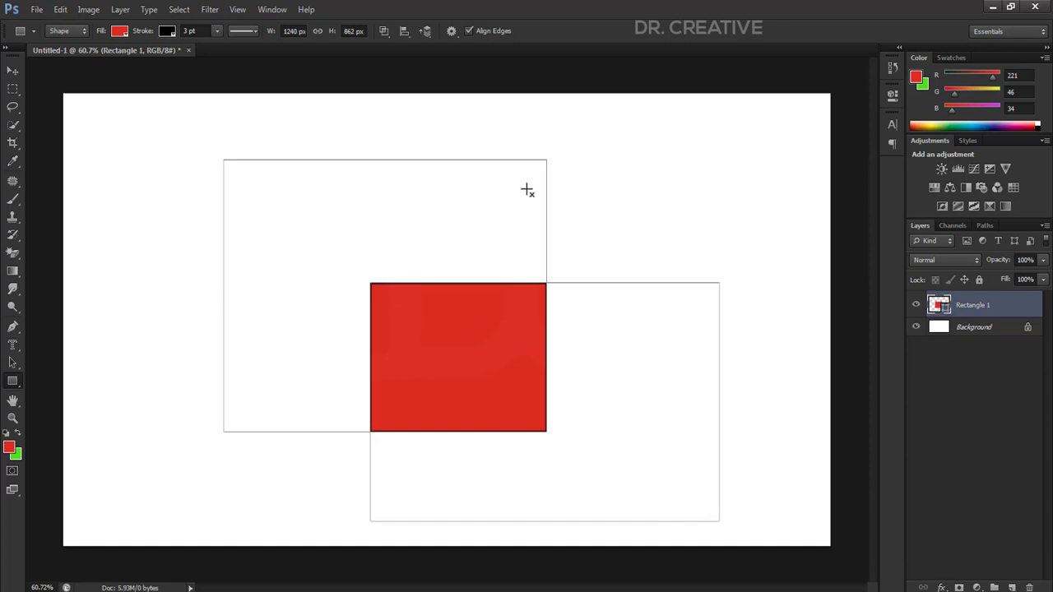
click(384, 30)
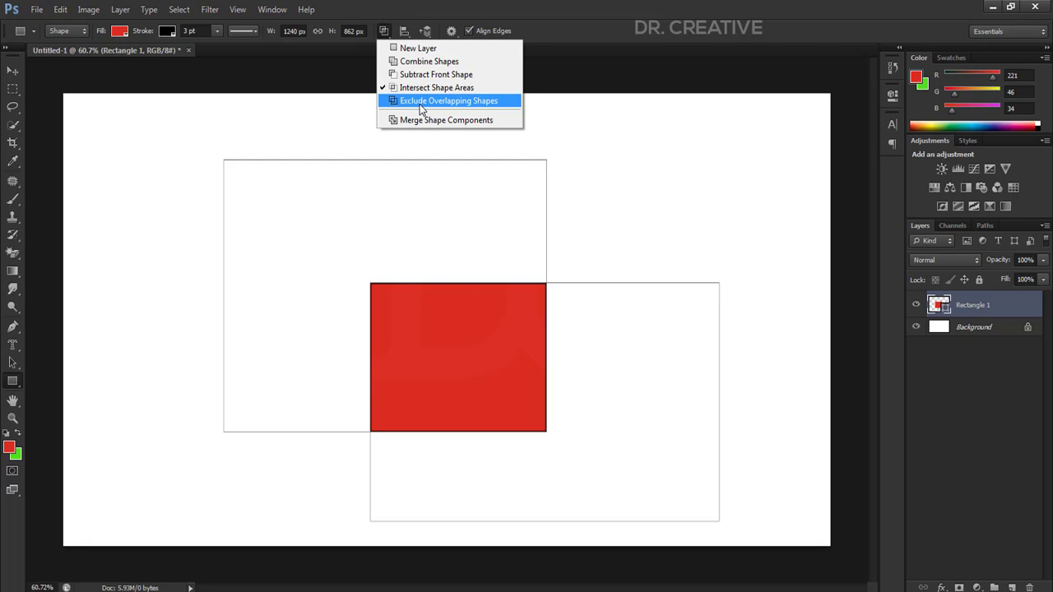
click(421, 100)
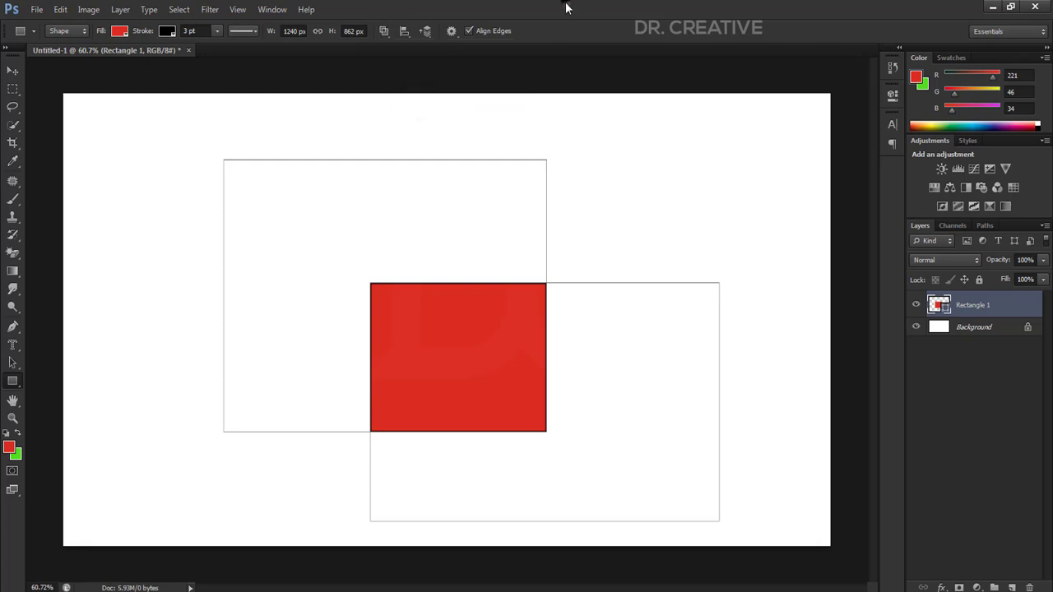
Replace the old shape with two overlapping rectangles whose overlap is excluded, then merge components.
key(Delete)
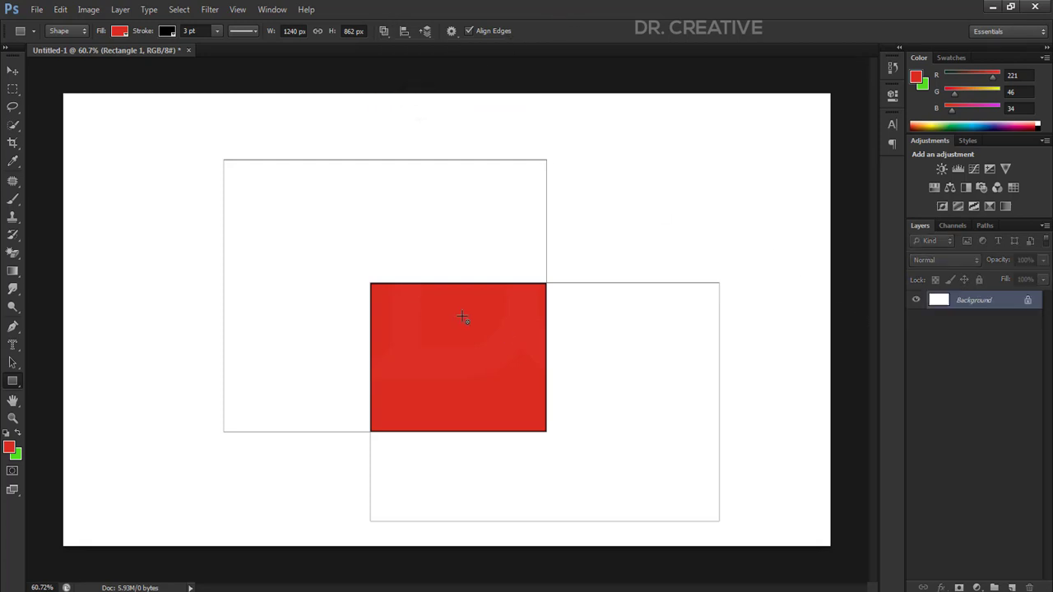
drag(206, 147, 462, 363)
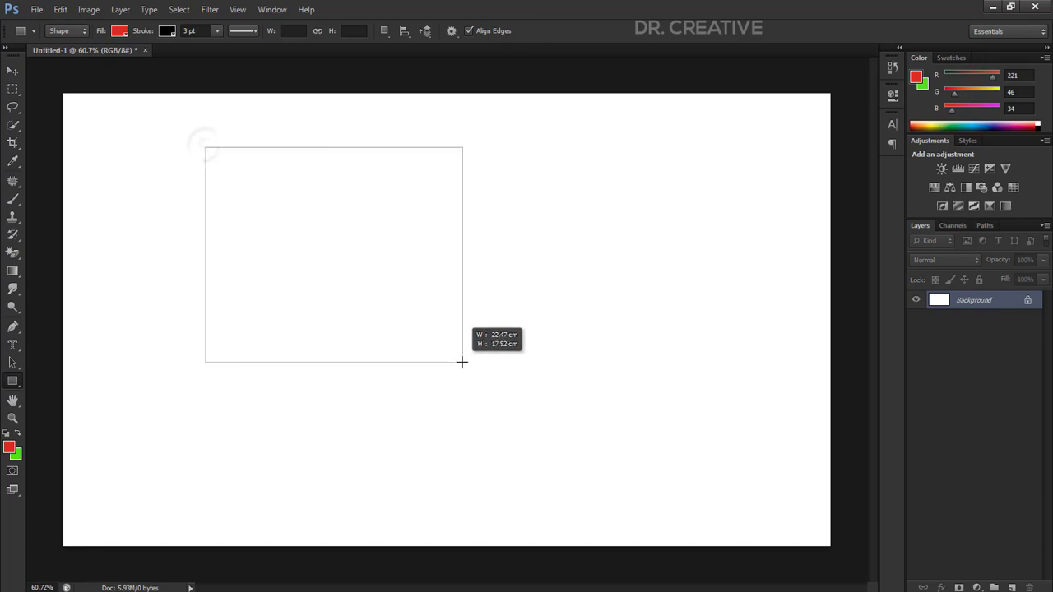
drag(327, 245, 589, 448)
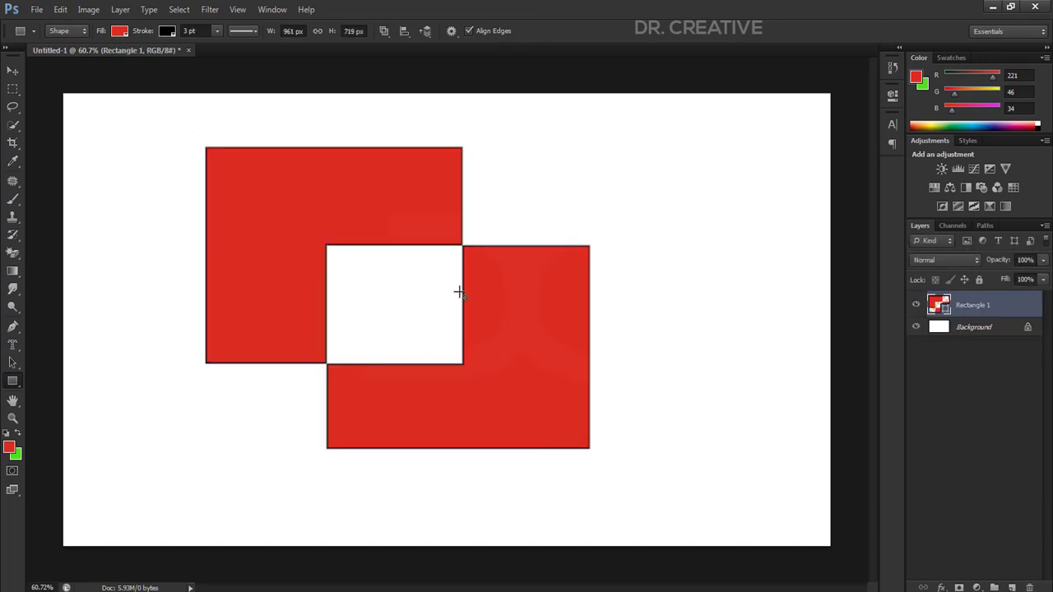
click(385, 32)
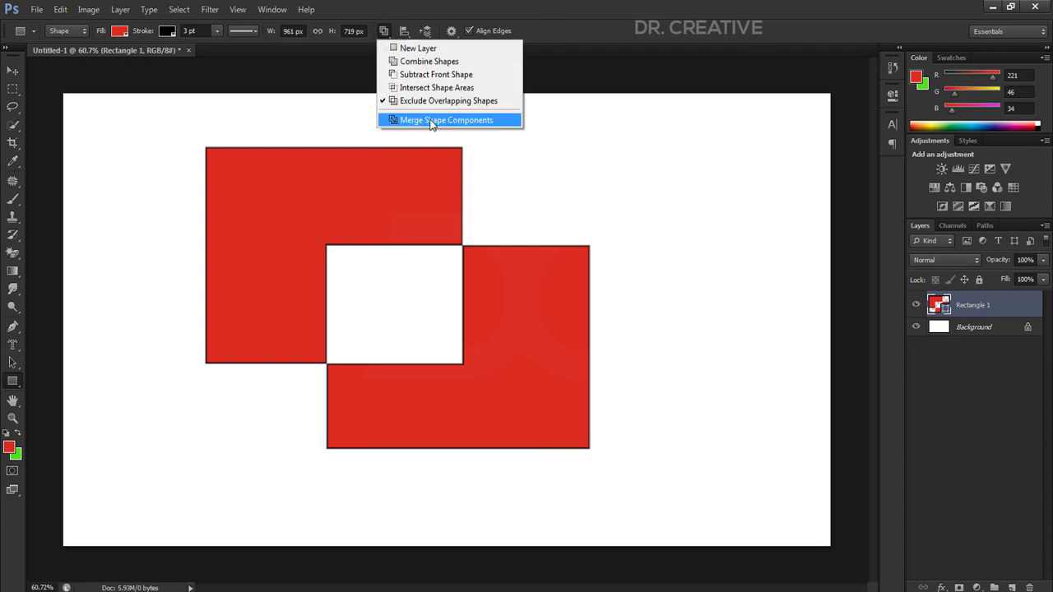
click(424, 121)
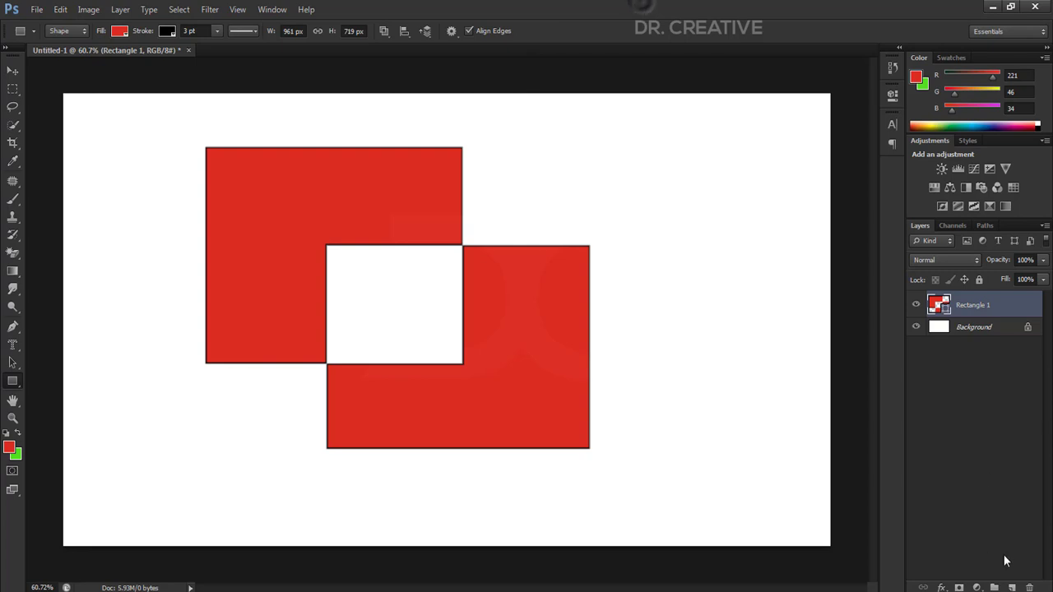
On a new layer, draw two overlapping rectangles at the upper right and merge components.
click(1011, 587)
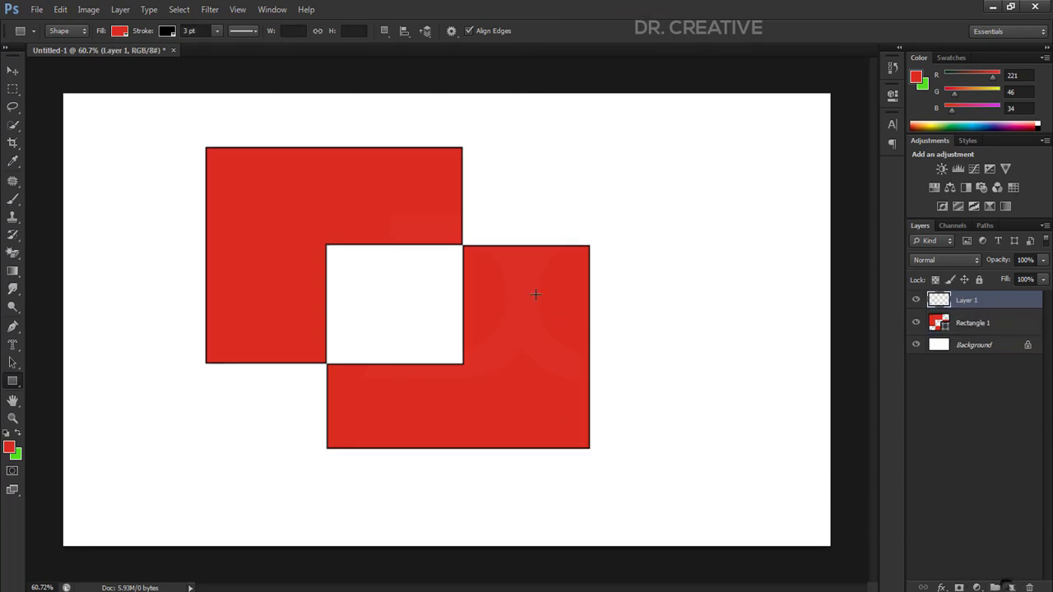
drag(512, 222, 639, 335)
drag(562, 127, 666, 267)
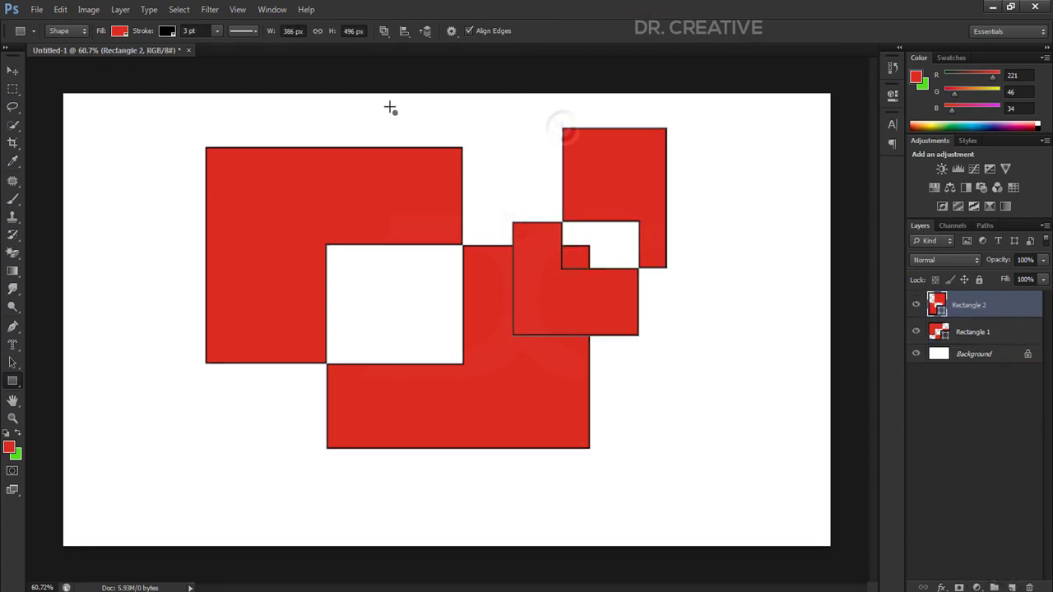
click(391, 37)
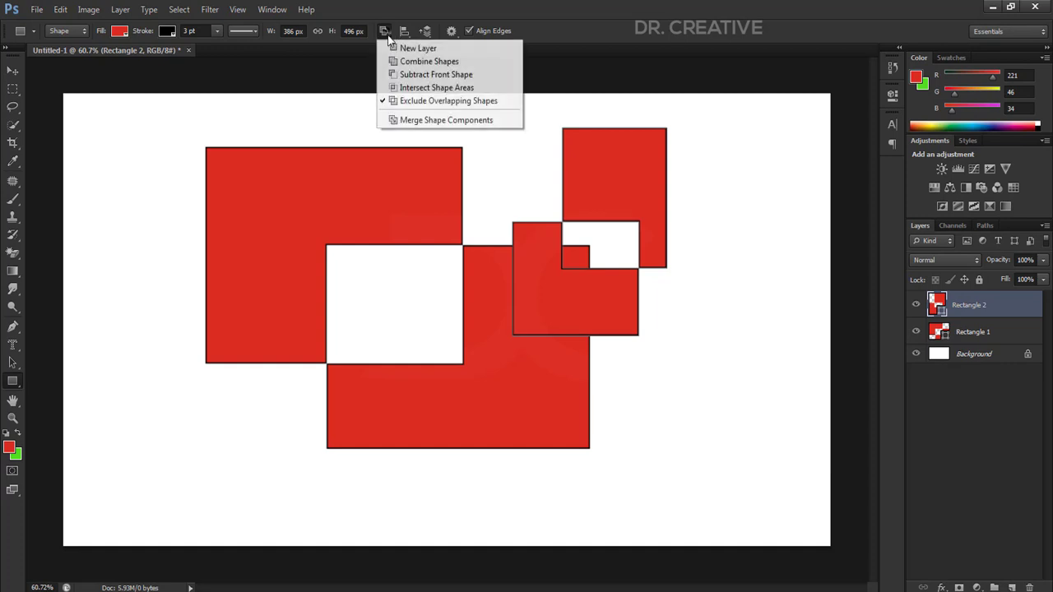
click(417, 119)
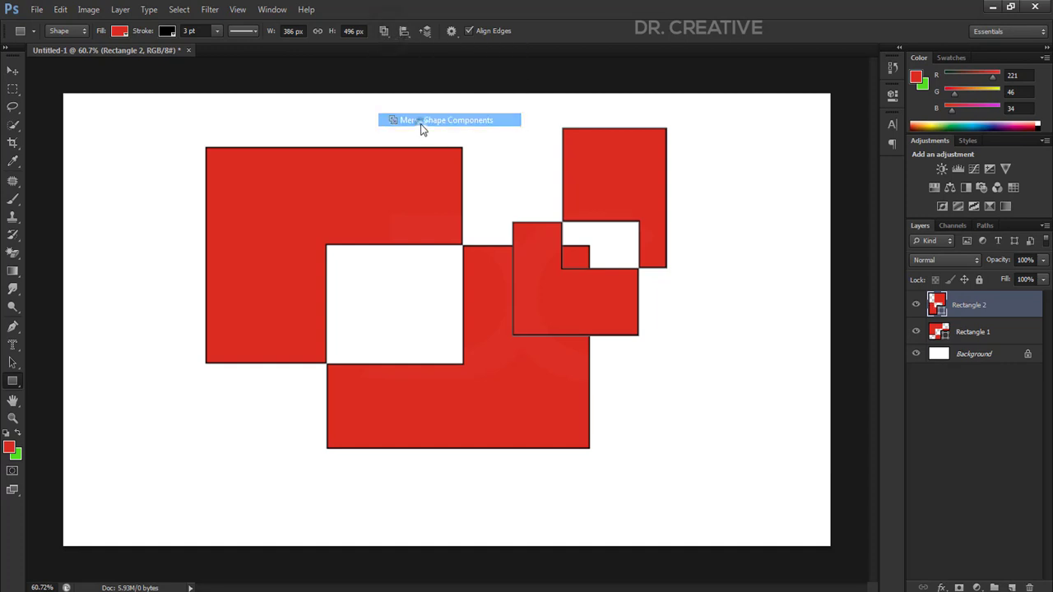
Select Rectangle 1 too and inspect the Path Alignment and Path Operations options.
shift+click(986, 338)
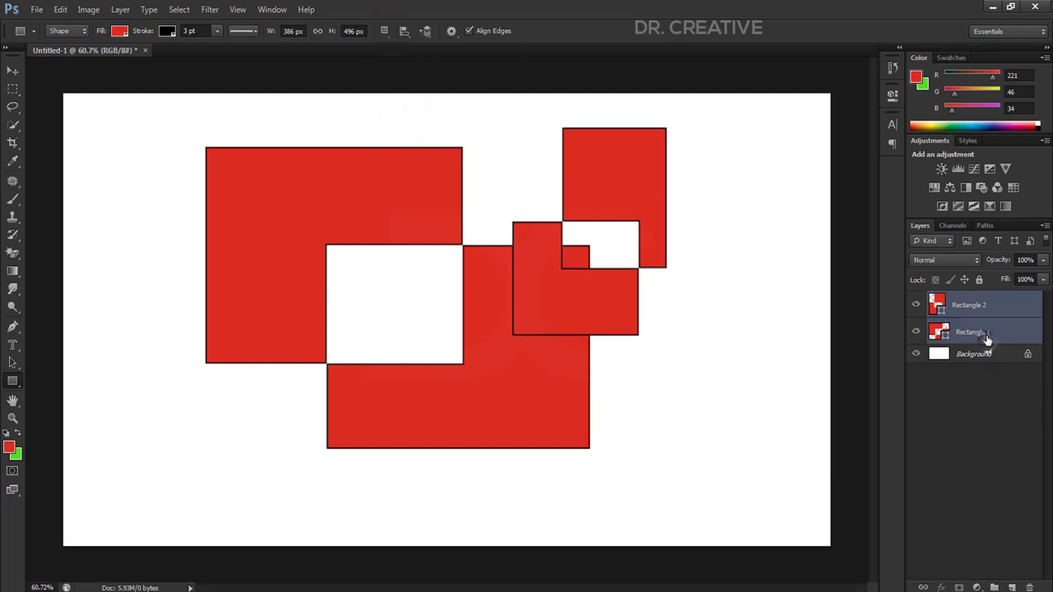
click(403, 31)
click(379, 29)
click(383, 31)
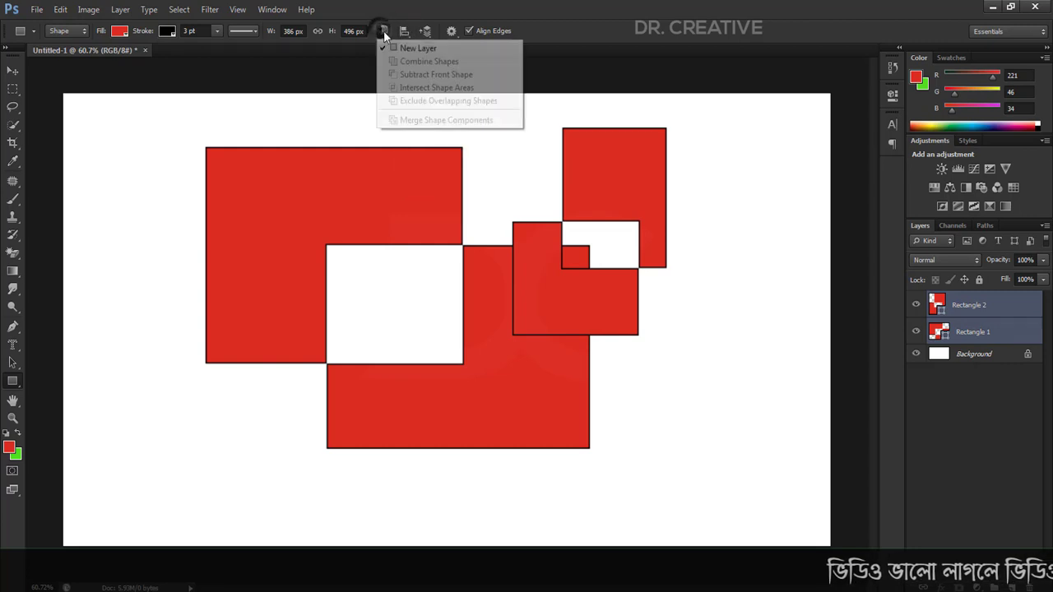
click(407, 99)
click(962, 331)
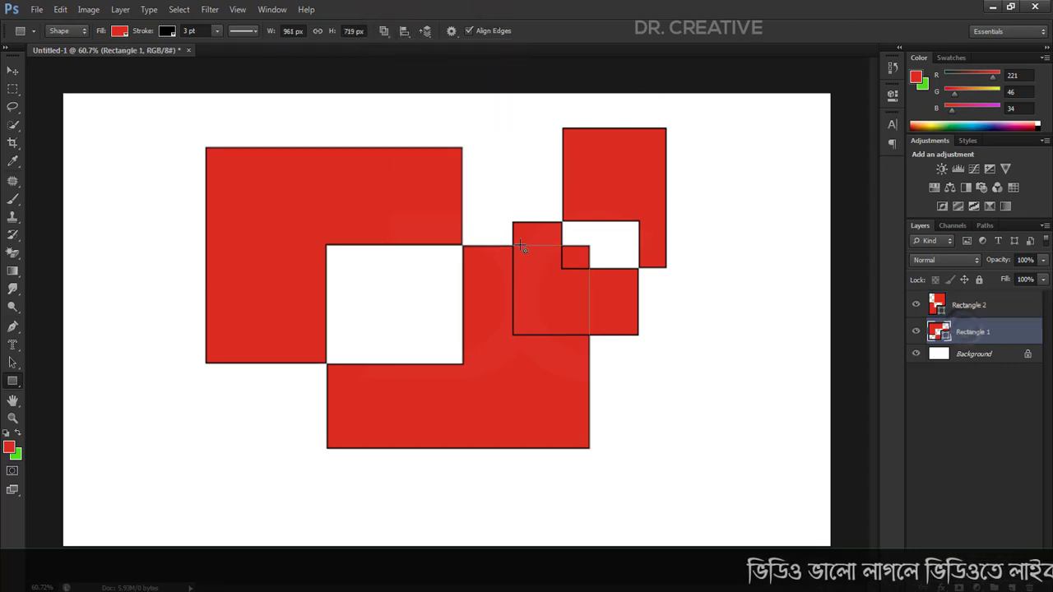
click(403, 32)
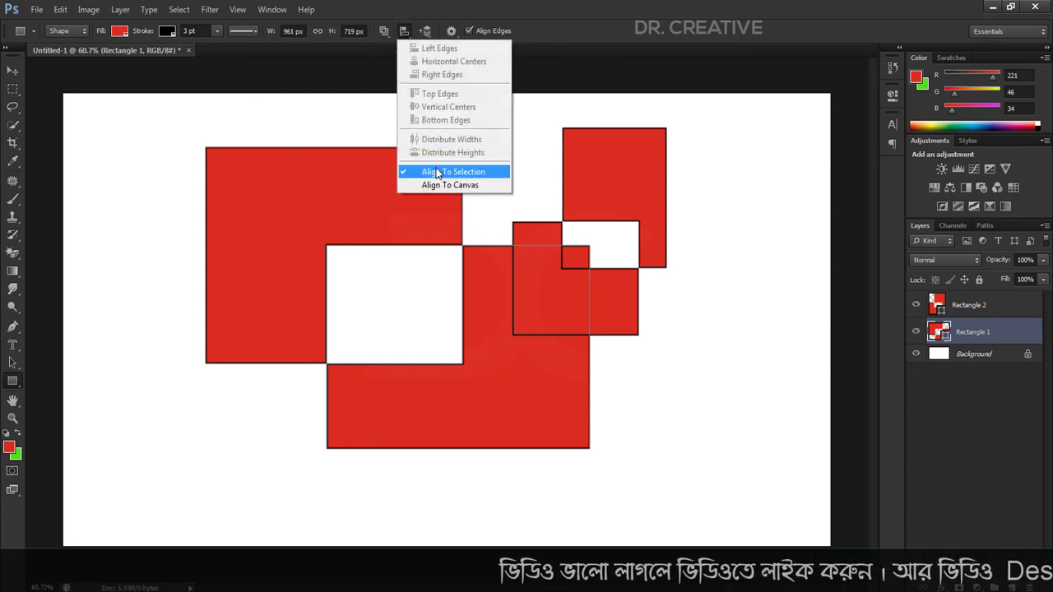
Delete the Rectangle 2 and Rectangle 1 shape layers.
click(970, 305)
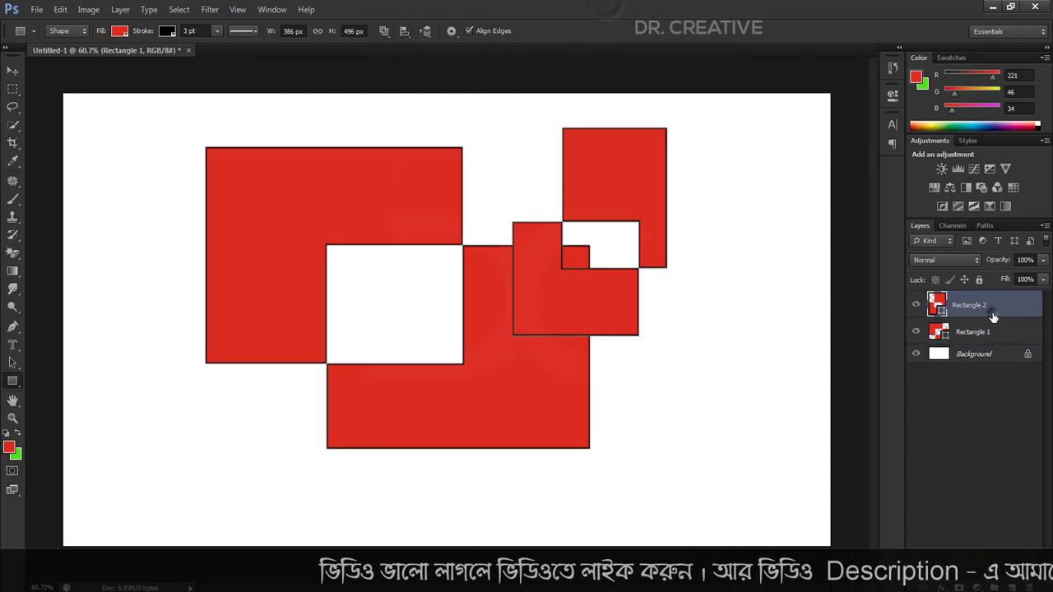
key(Delete)
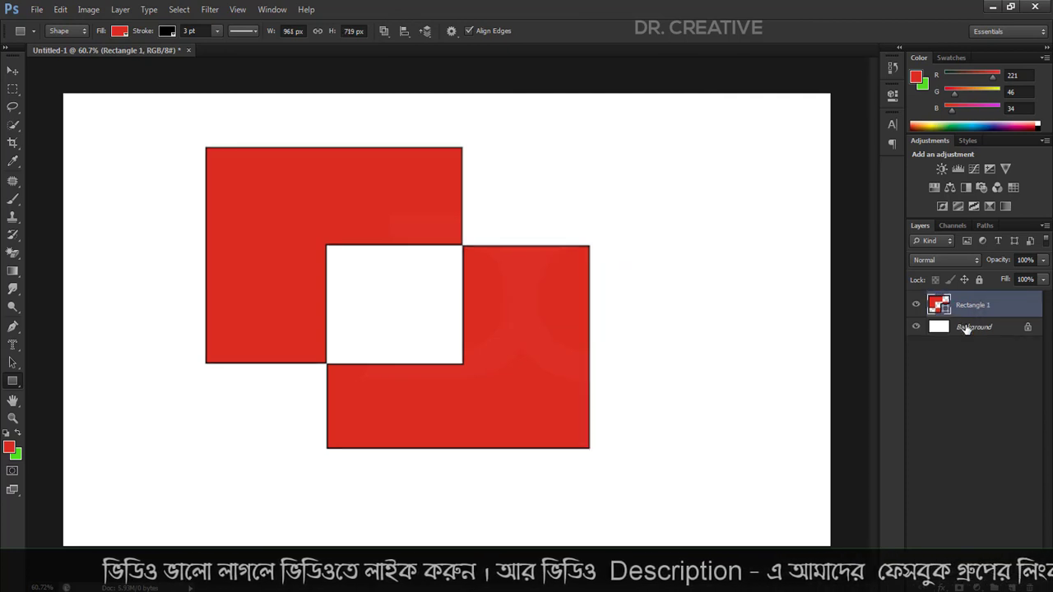
key(Delete)
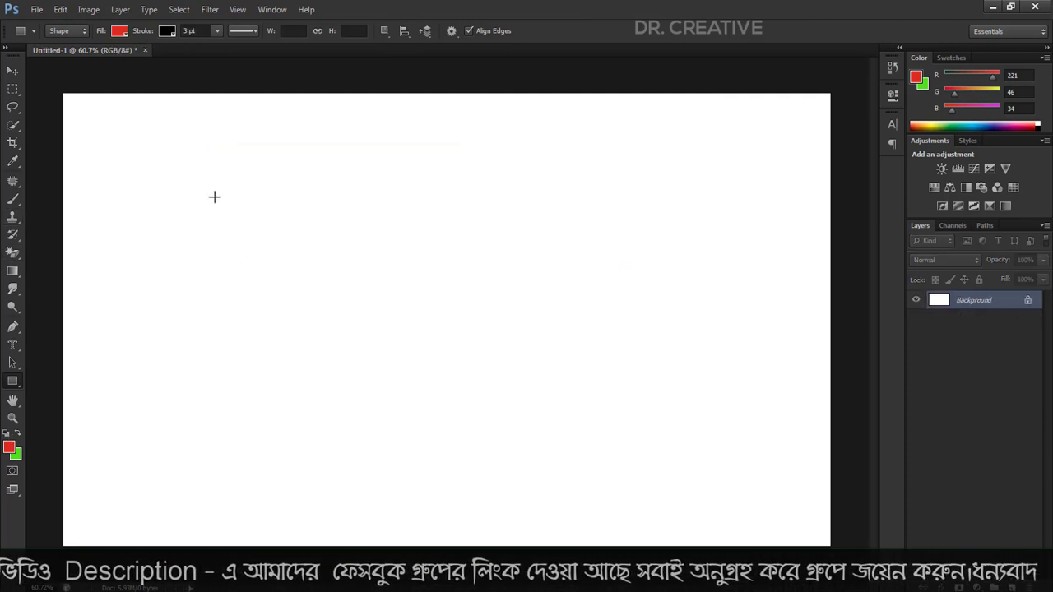
Replace the large red rectangle with a newly drawn one spanning the canvas.
drag(165, 205, 754, 509)
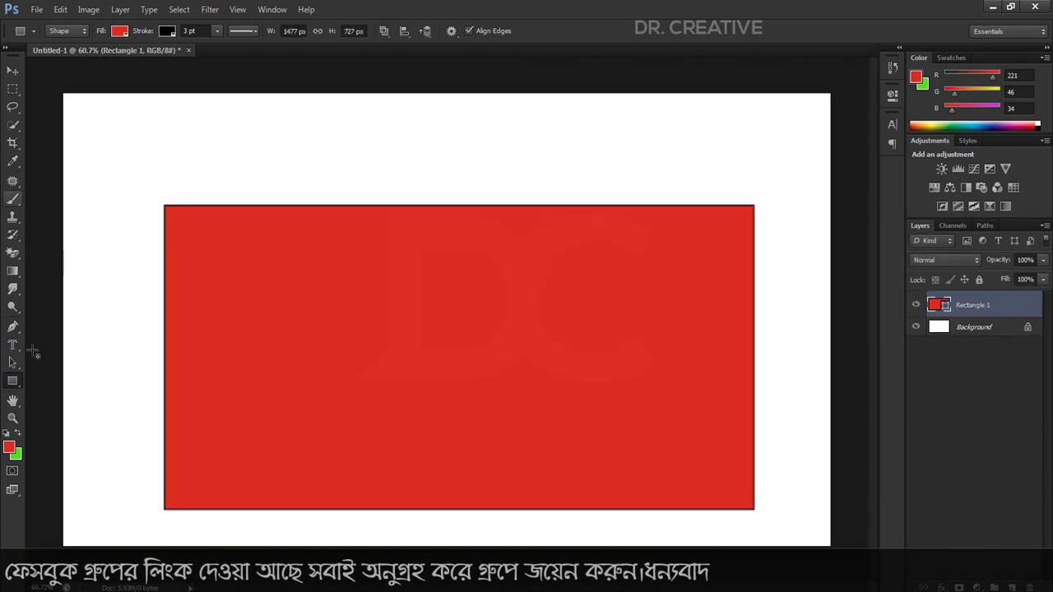
right_click(12, 381)
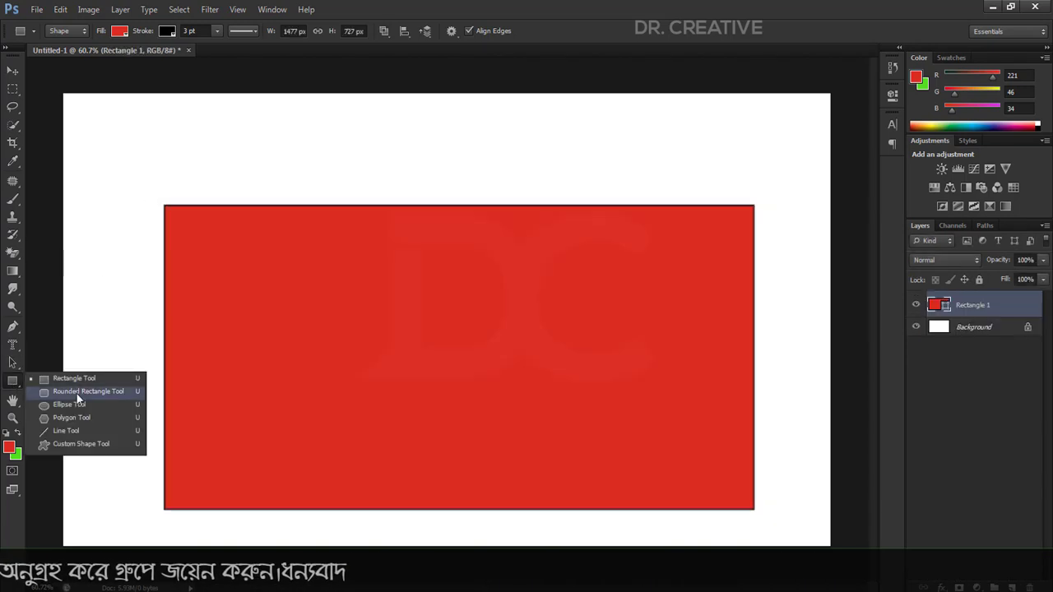
click(646, 30)
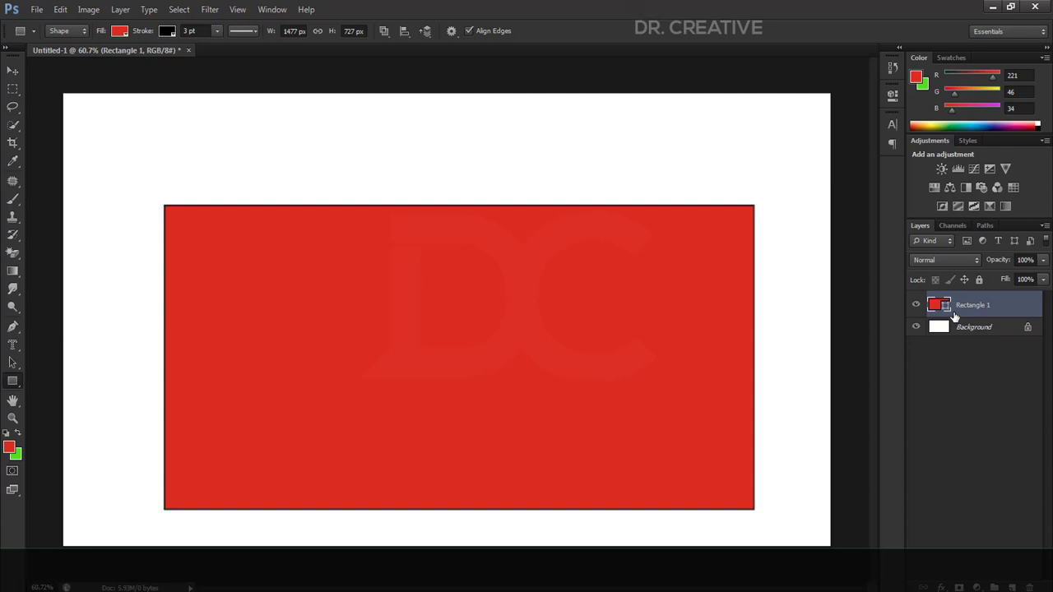
key(Delete)
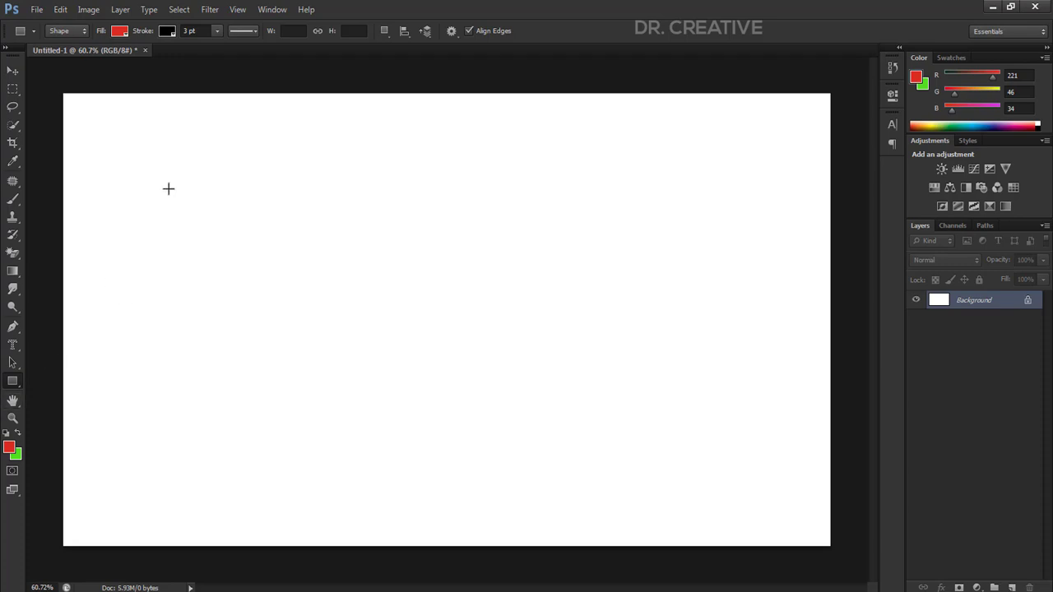
drag(141, 179, 756, 498)
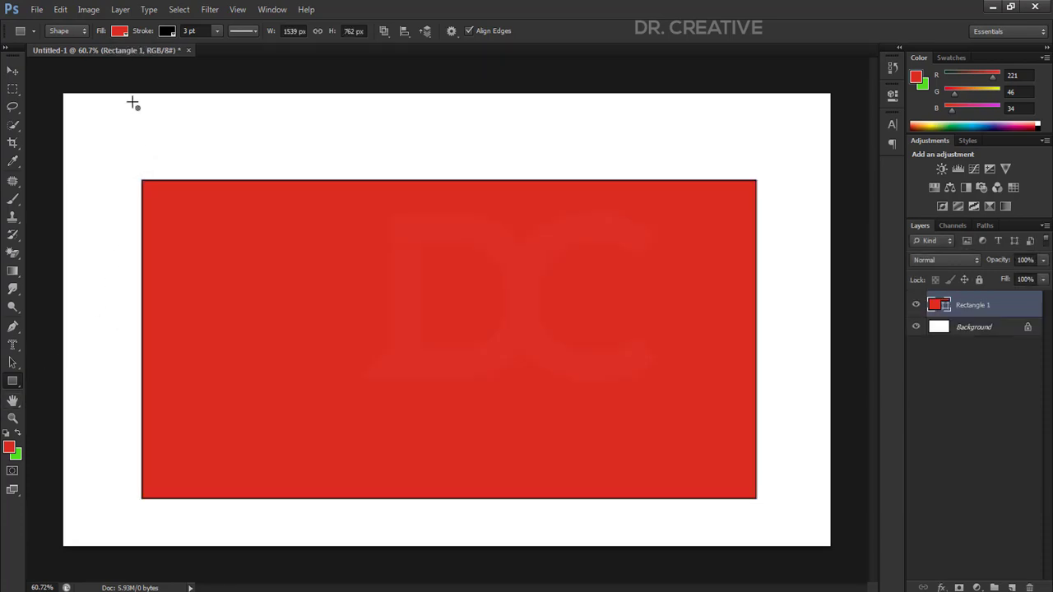
Give the new rectangle a green fill and no stroke.
click(121, 33)
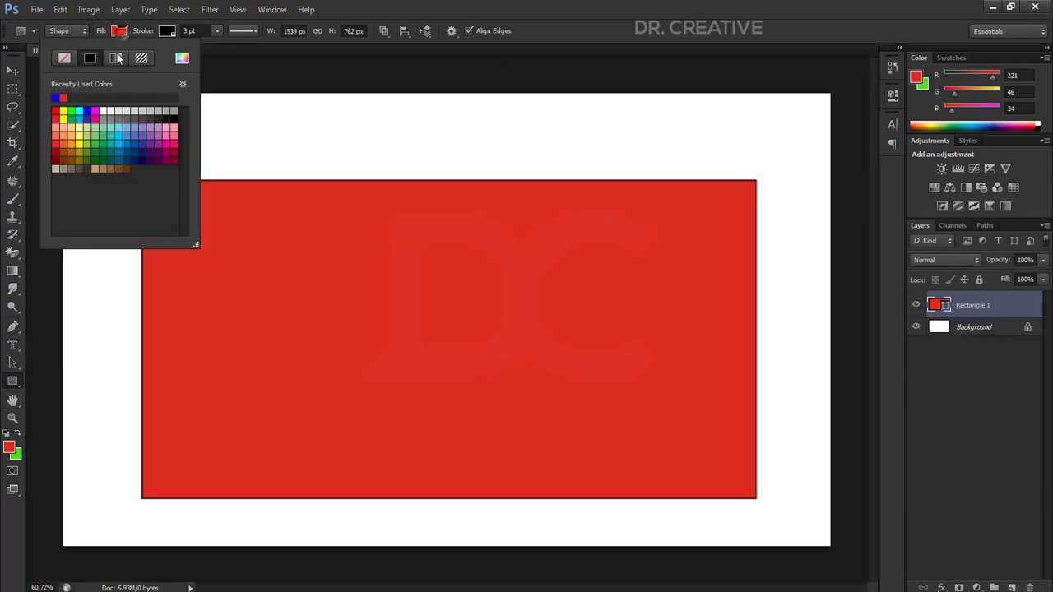
click(75, 113)
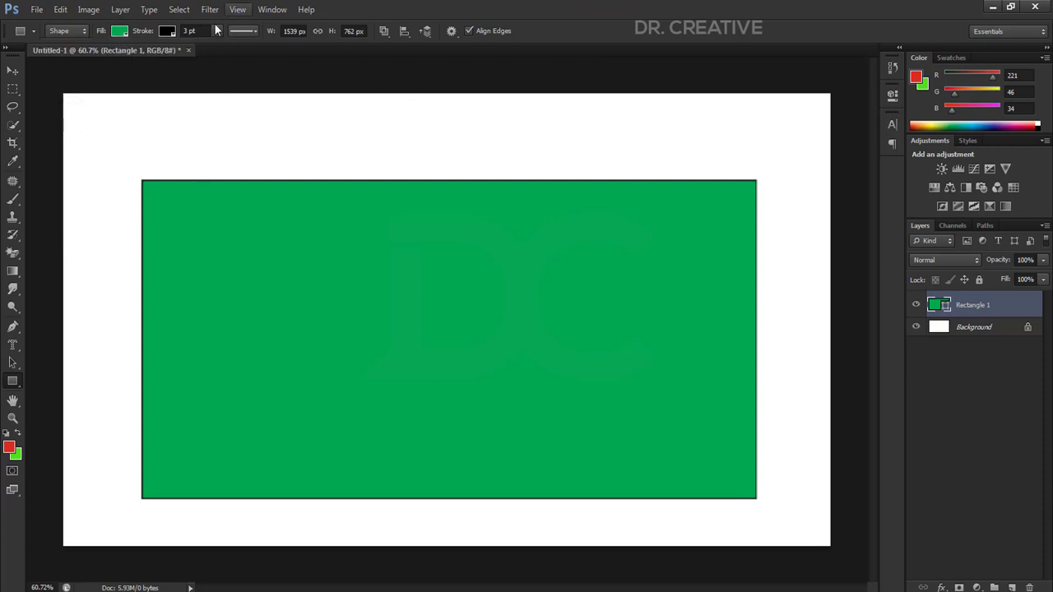
click(168, 32)
click(112, 53)
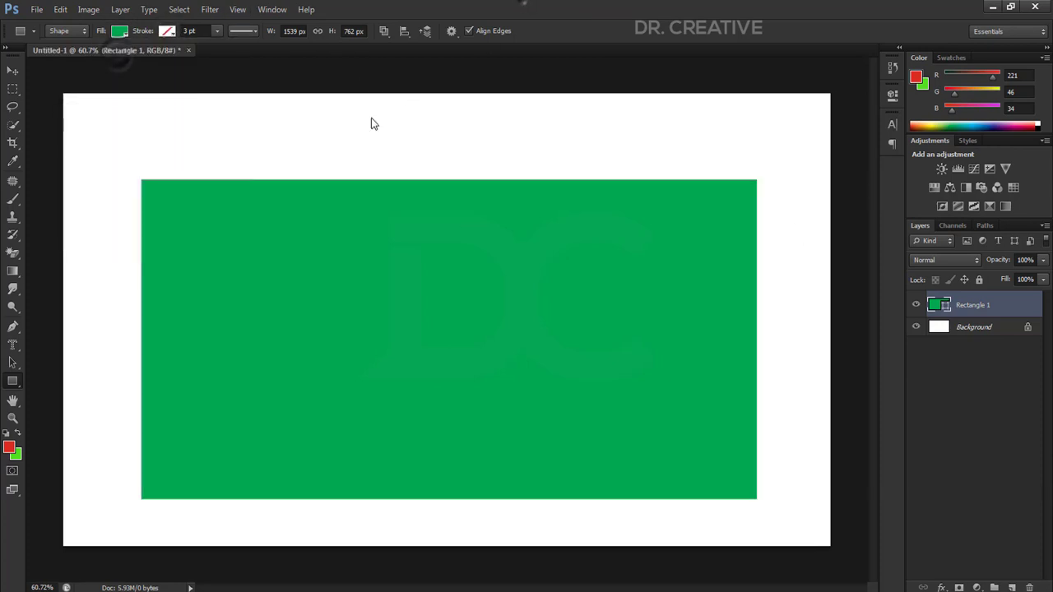
Draw an ellipse over the rectangle's top edge with the Ellipse tool, then undo it.
right_click(10, 384)
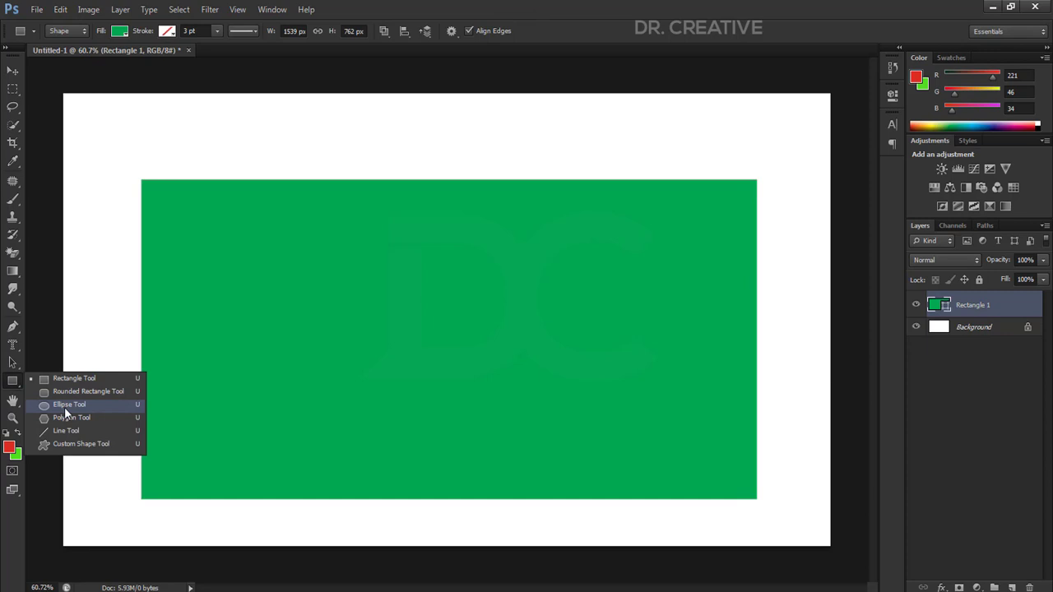
click(65, 406)
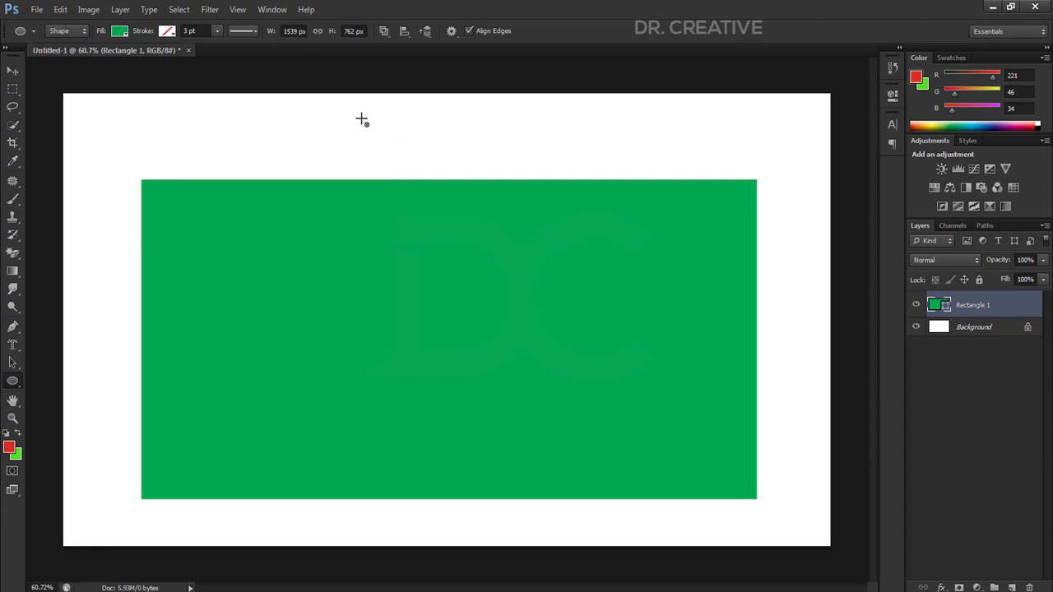
drag(321, 123, 559, 365)
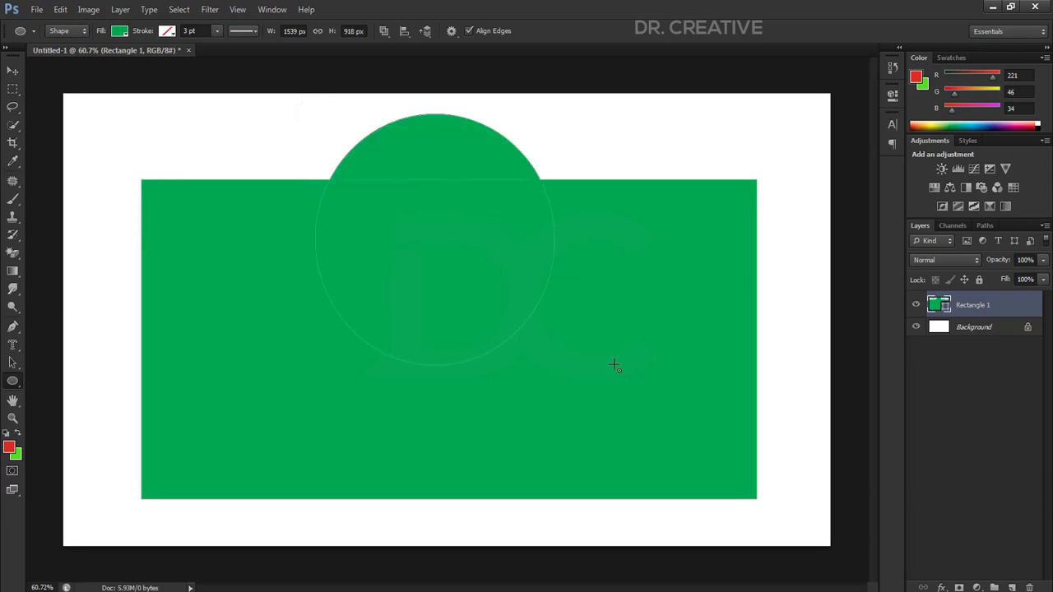
key(ctrl+z)
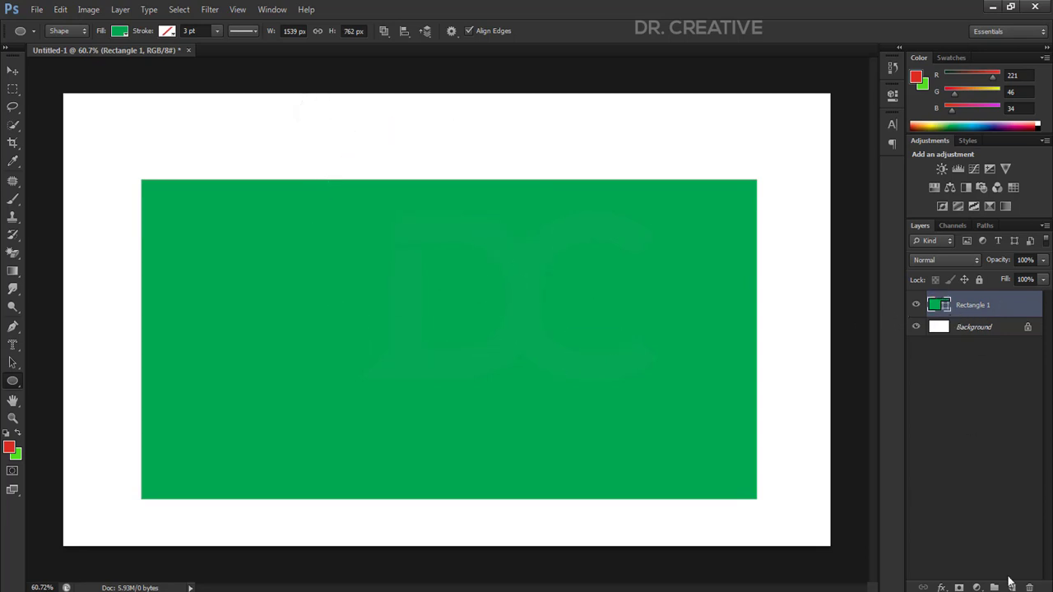
Add a new layer and draw a red, black-outlined 538 × 538 px circle over the green rectangle.
click(1015, 587)
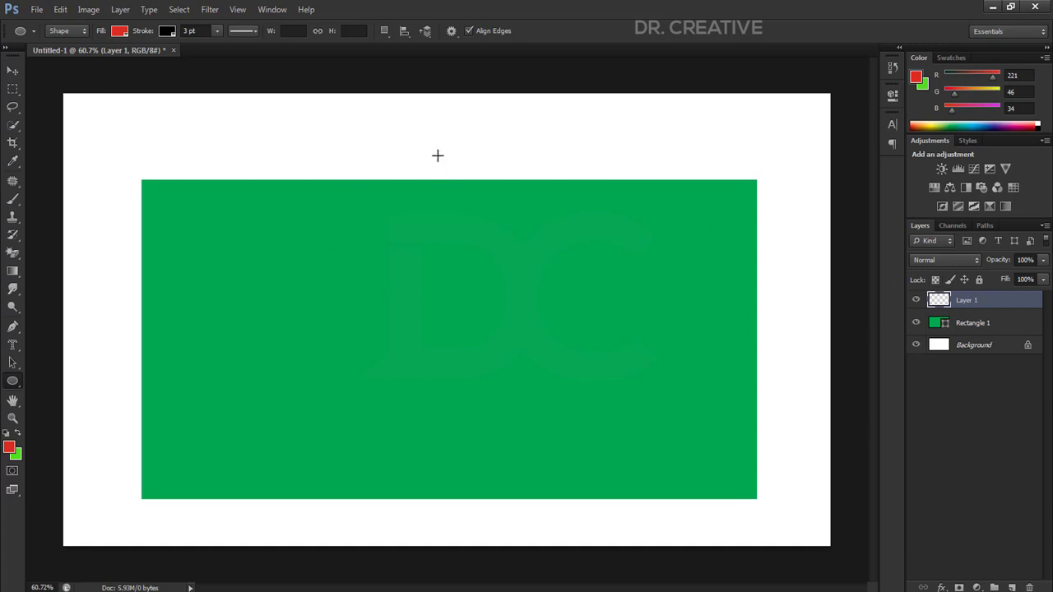
drag(339, 244, 596, 454)
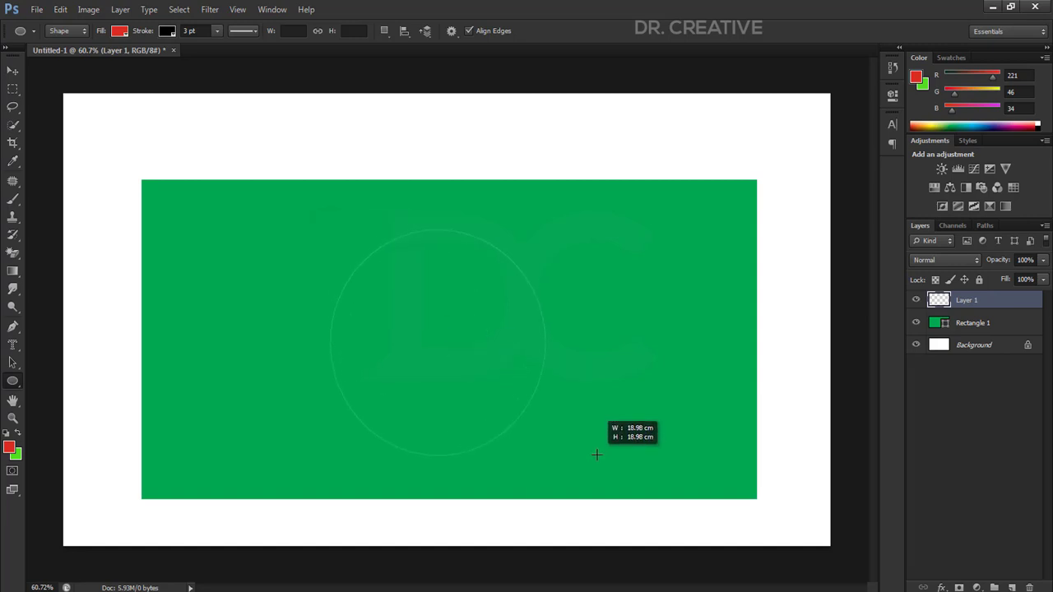
drag(596, 454, 593, 459)
key(ctrl+minus)
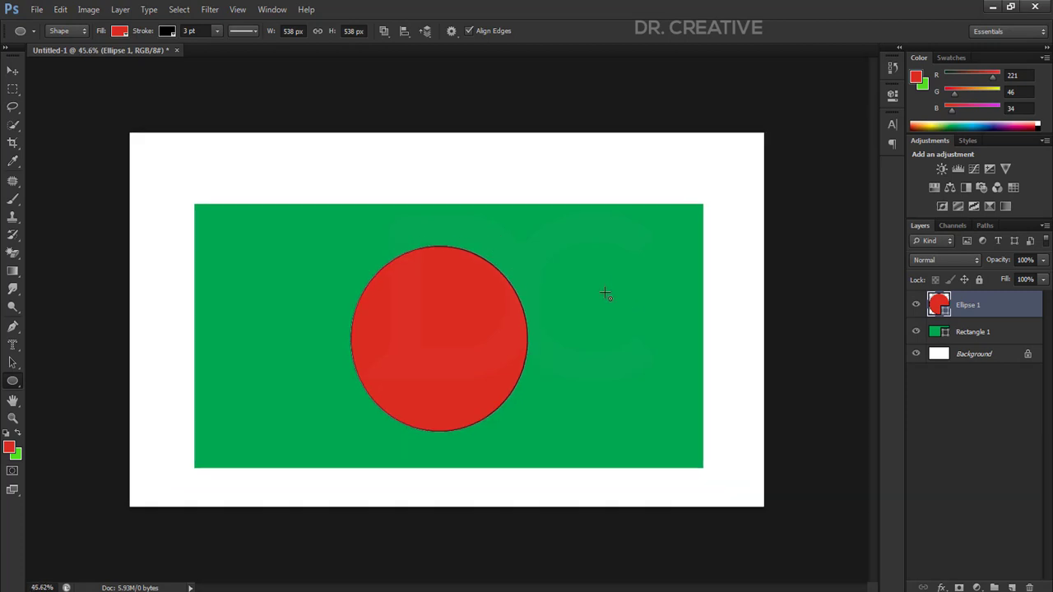
key(ctrl+0)
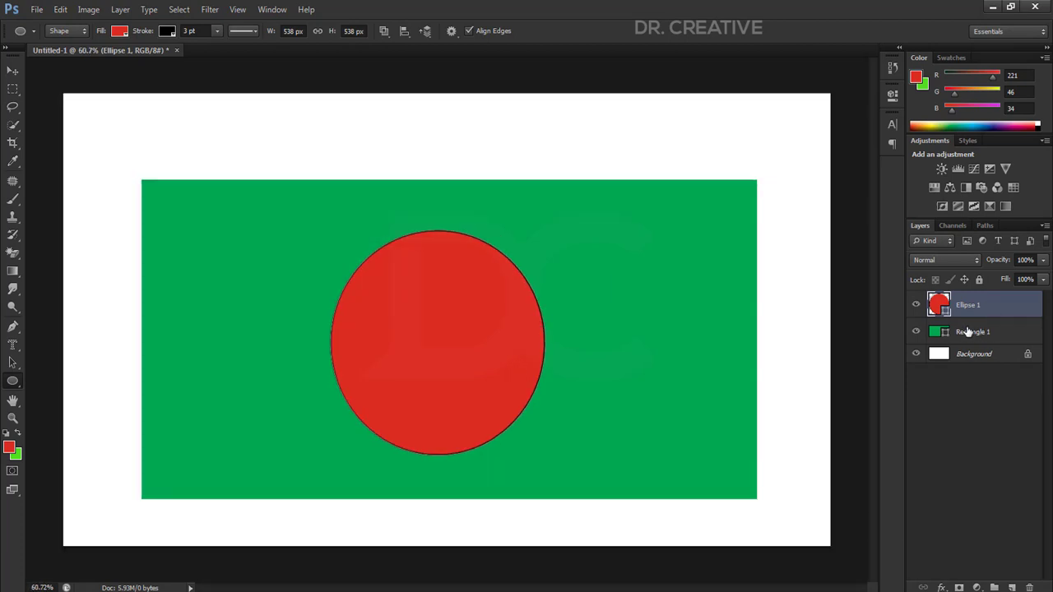
Check the path alignment options, then switch to the Move tool.
click(402, 31)
click(566, 7)
scroll(432, 330, down, 1)
scroll(427, 324, down, 1)
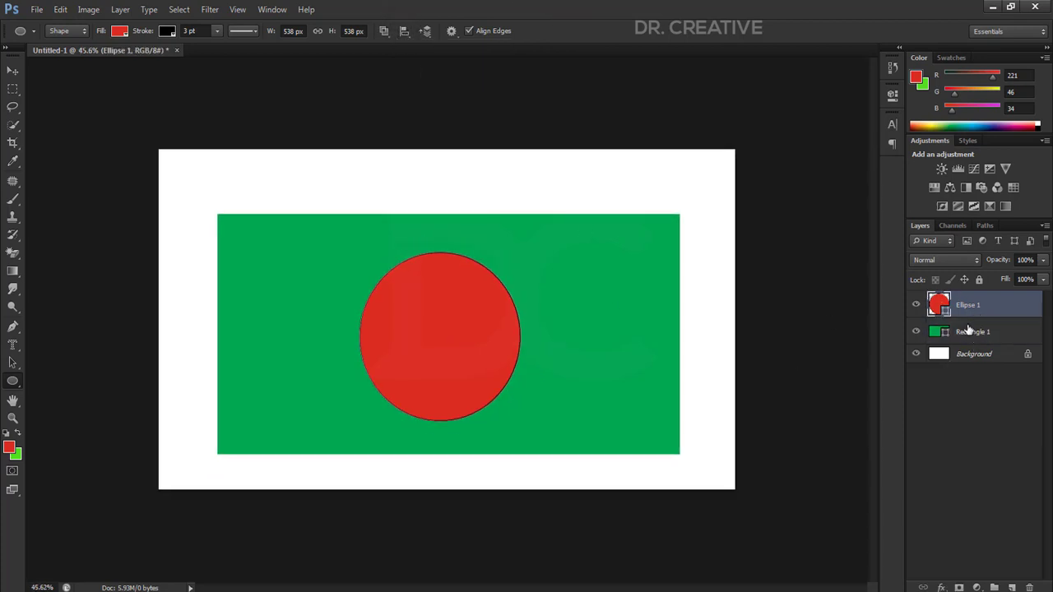
click(11, 69)
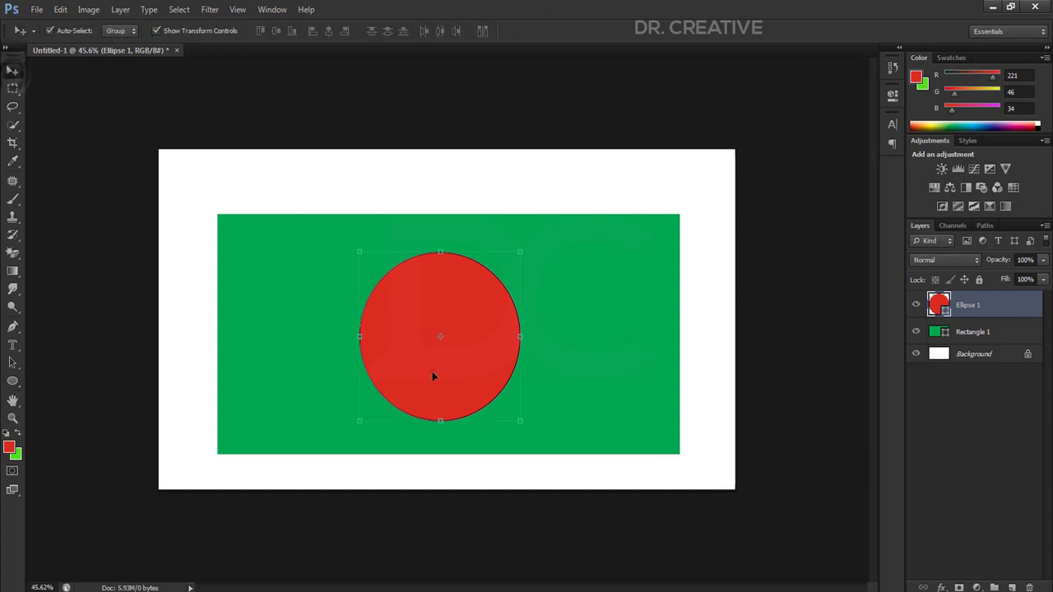
Nudge the circle and centre it vertically and horizontally on the green rectangle.
drag(436, 368, 440, 369)
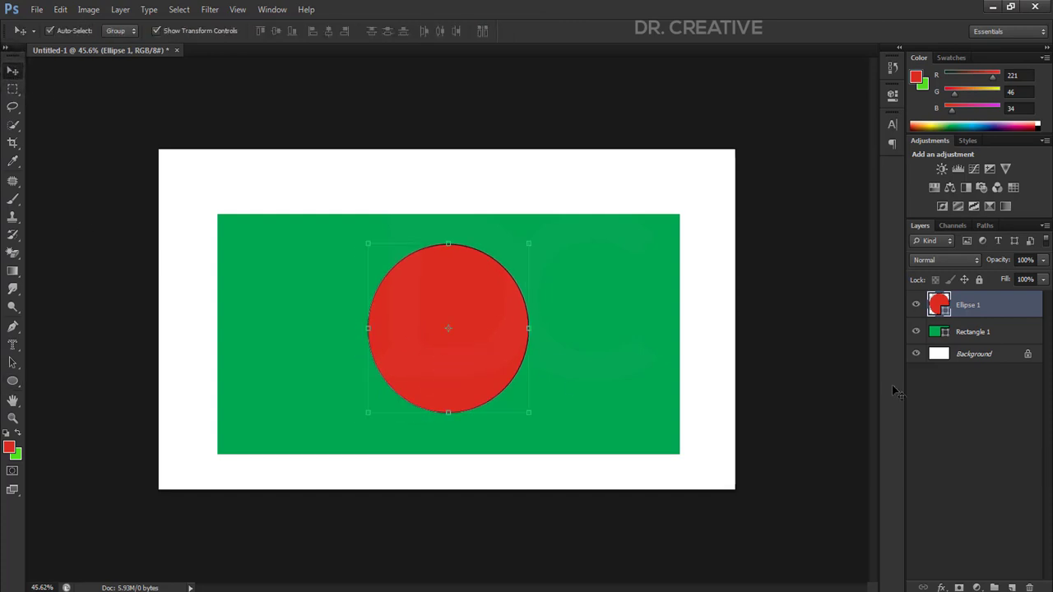
shift+click(1005, 331)
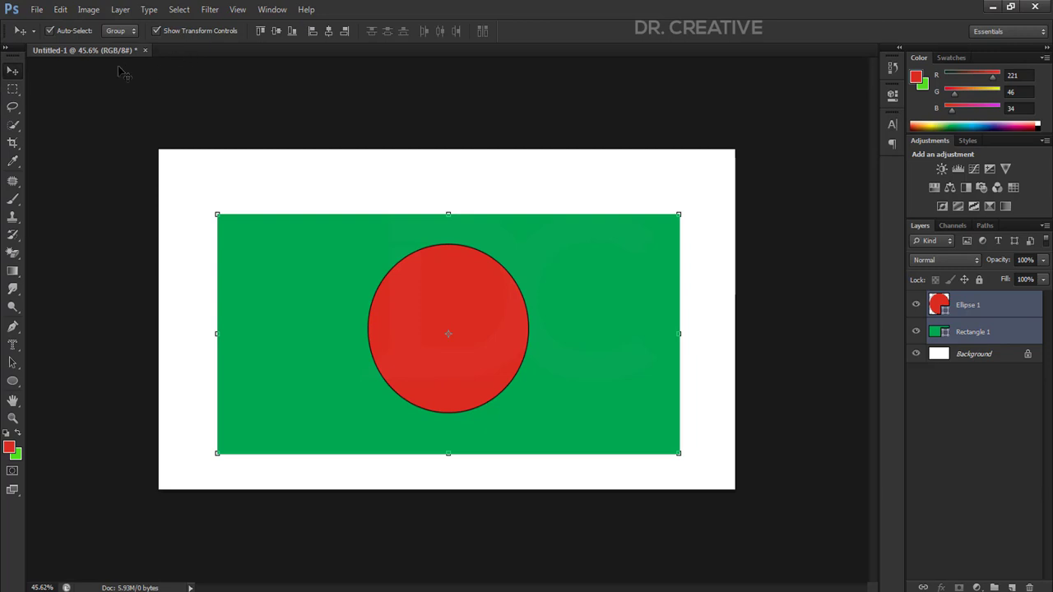
click(275, 31)
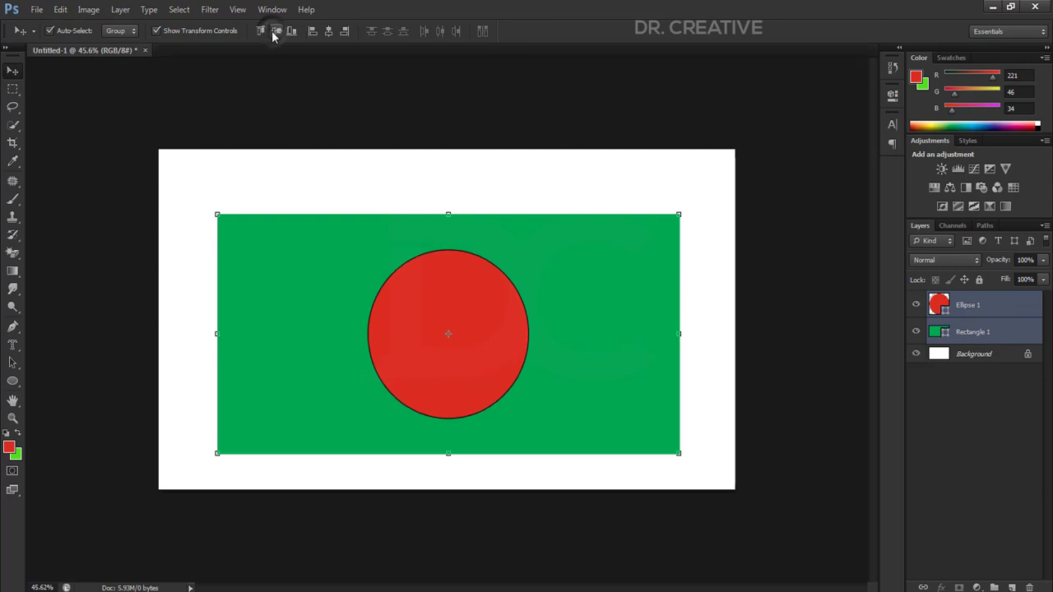
click(329, 31)
Group the circle and rectangle layers into a group named Flag.
shift+click(976, 356)
click(980, 306)
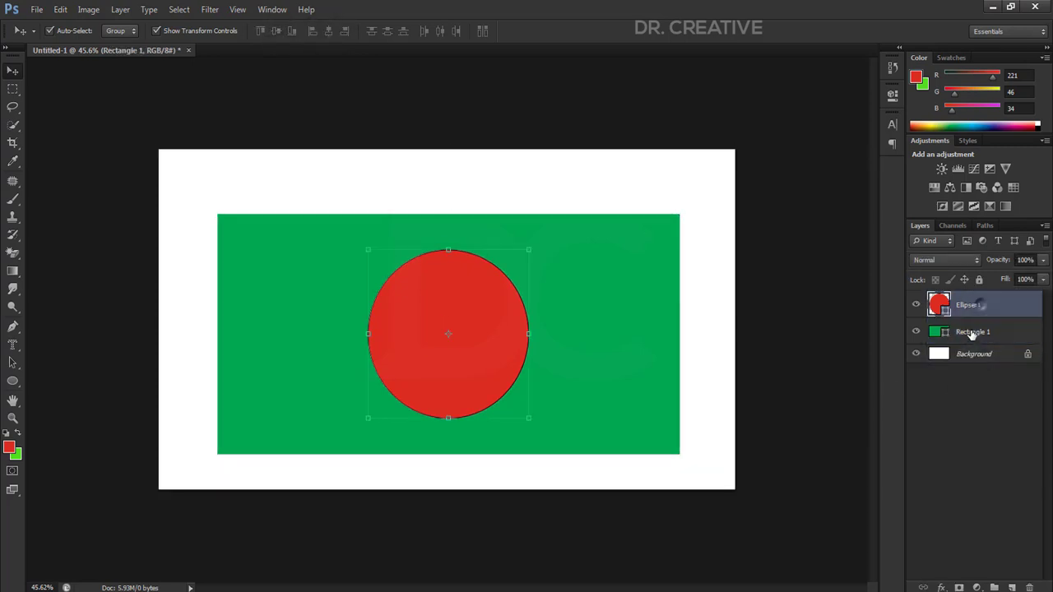
shift+click(973, 333)
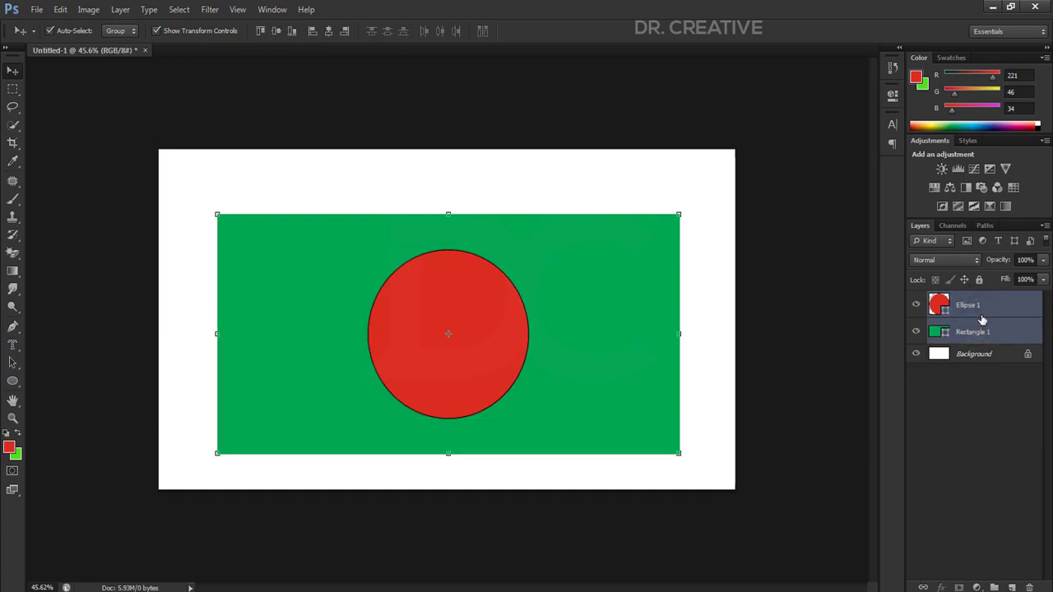
key(ctrl+g)
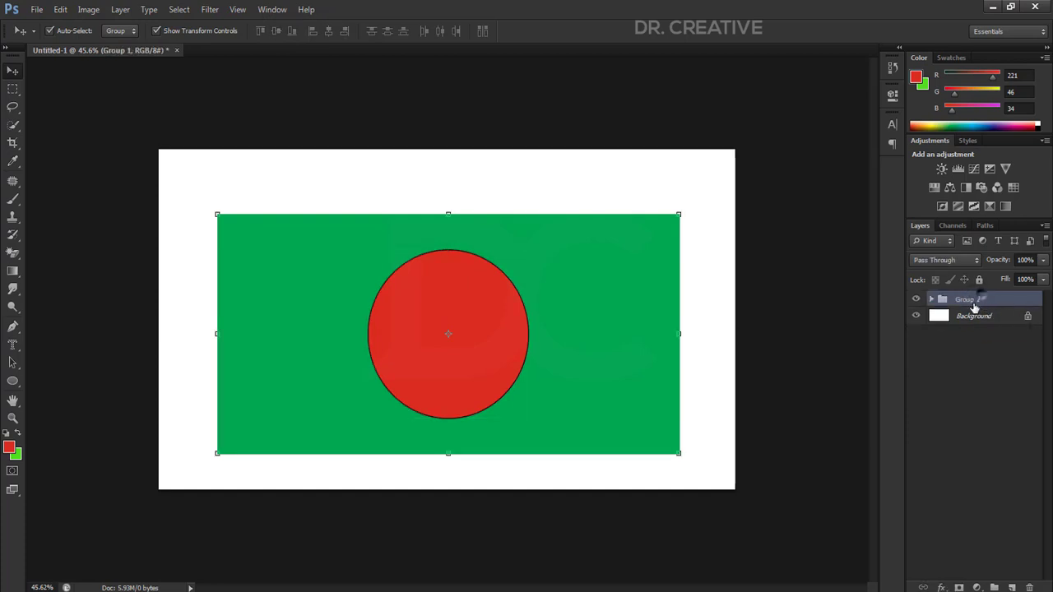
double_click(974, 302)
text(Flag)
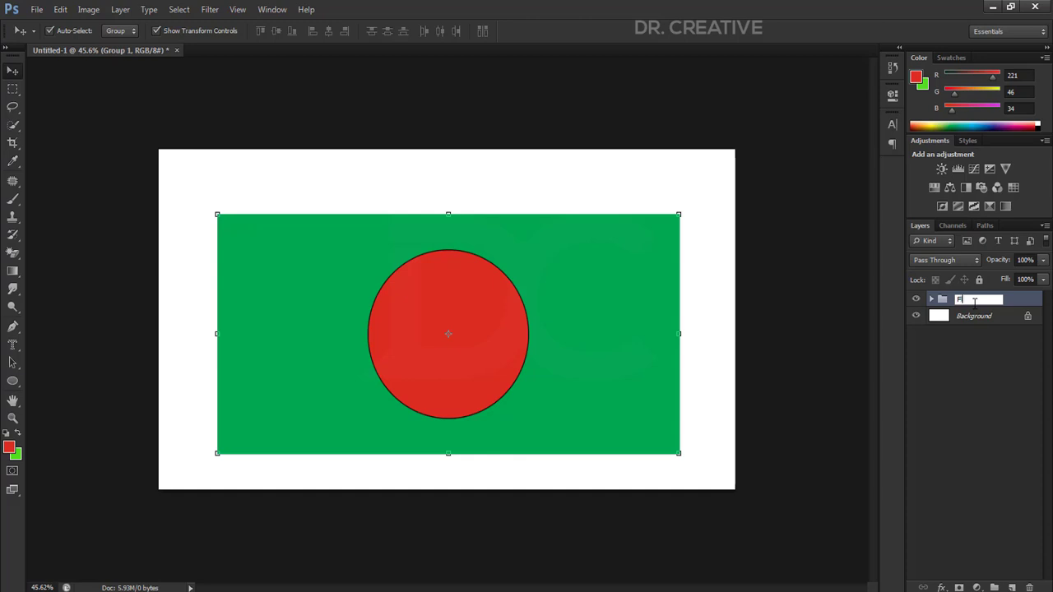
key(Return)
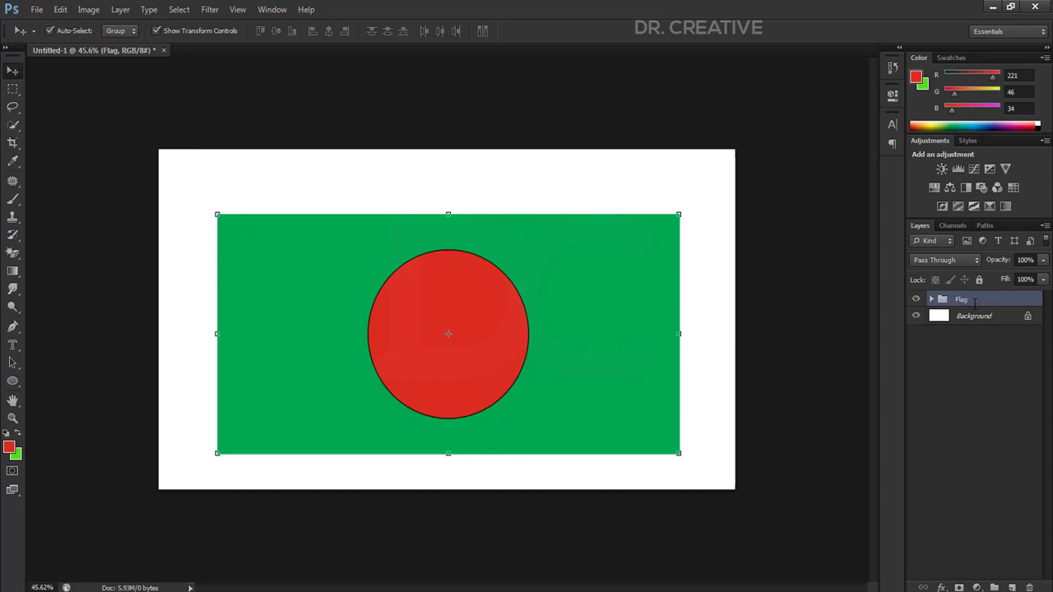
shift+click(976, 317)
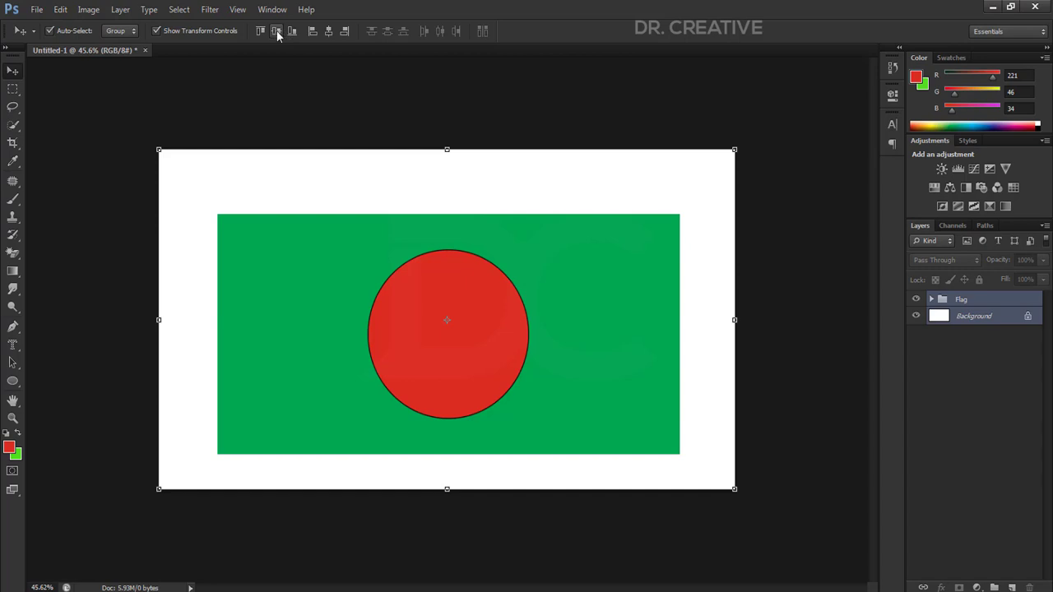
Centre the Flag group vertically and horizontally on the canvas.
click(277, 33)
click(328, 33)
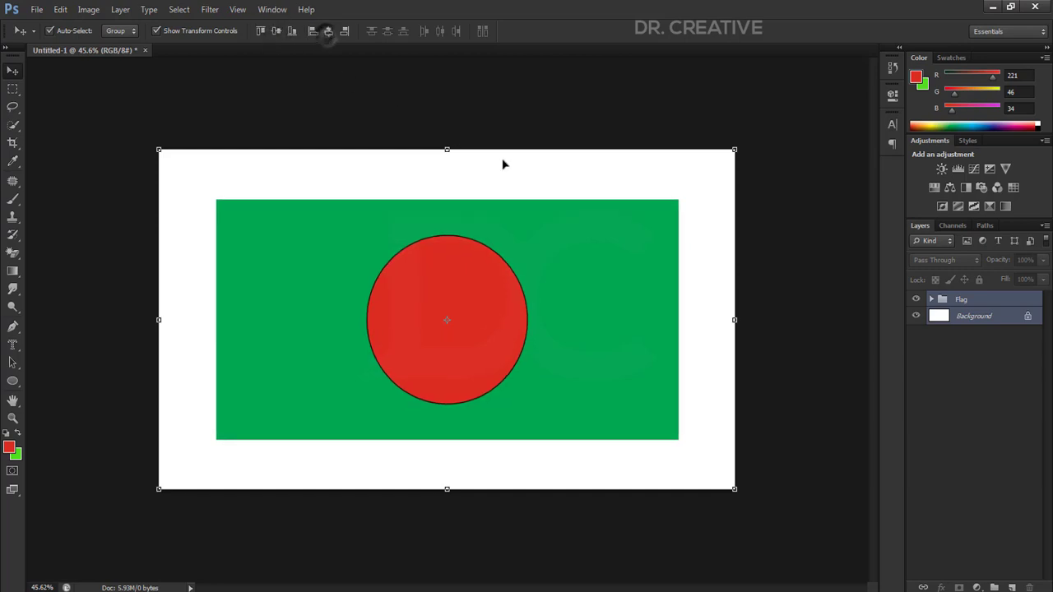
click(1029, 319)
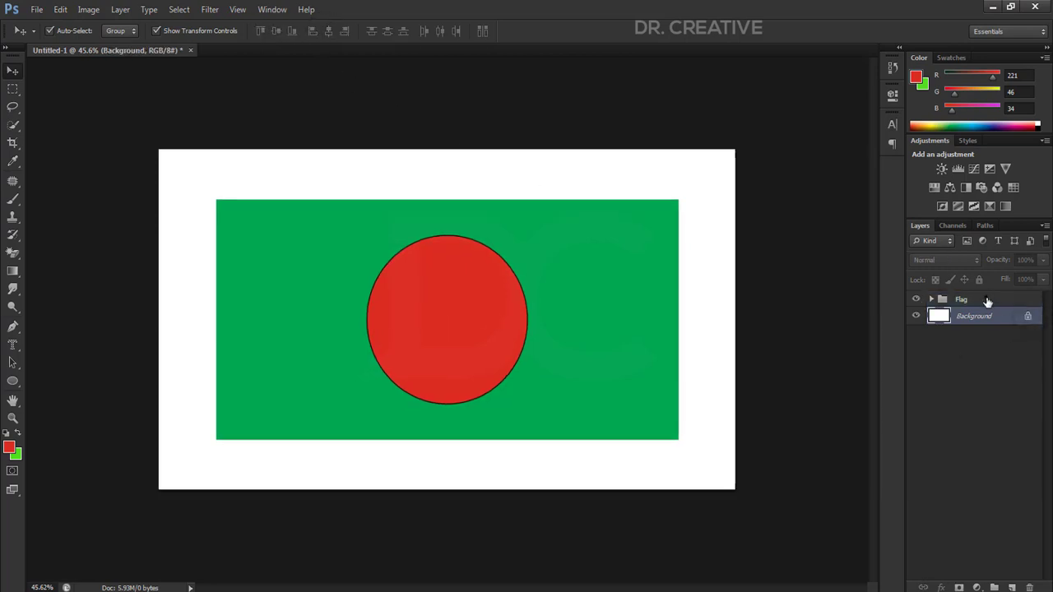
click(987, 300)
Expand the Flag group to inspect its circle and rectangle layers, then switch to the shape tool.
click(931, 298)
click(998, 329)
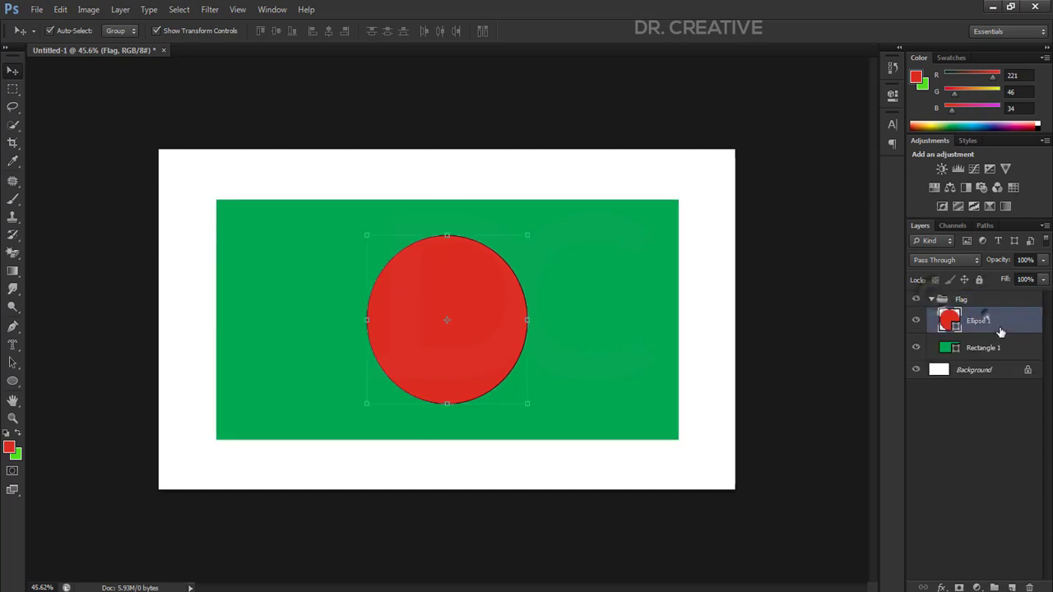
scroll(421, 287, up, 3)
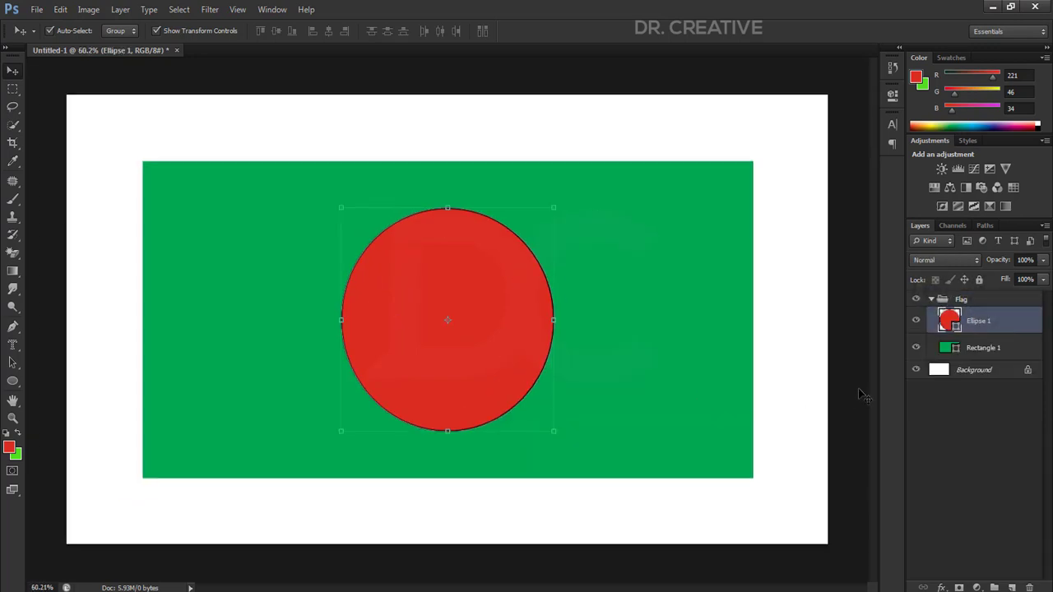
click(984, 348)
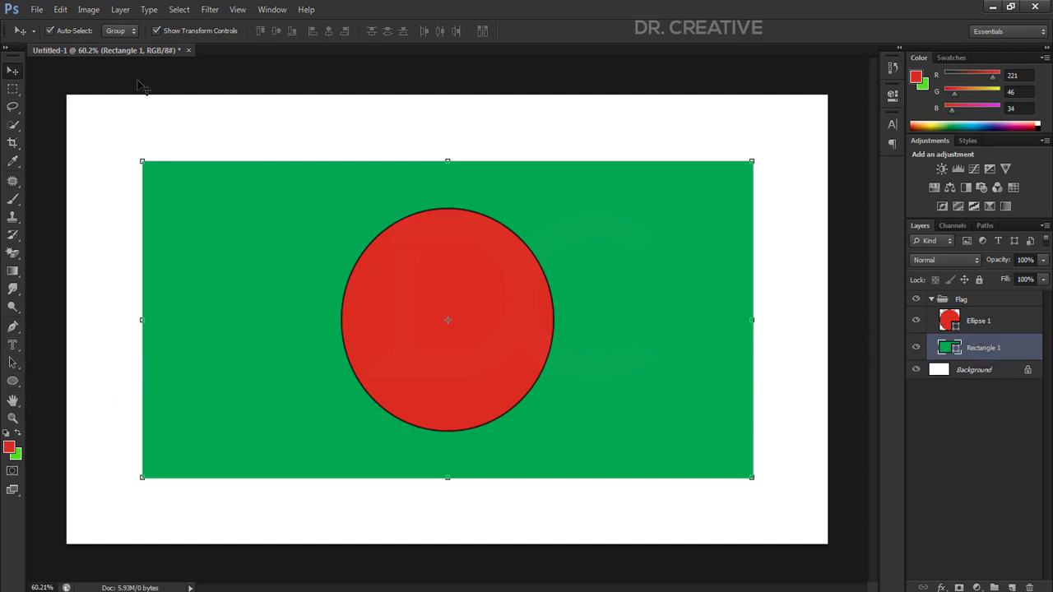
click(13, 381)
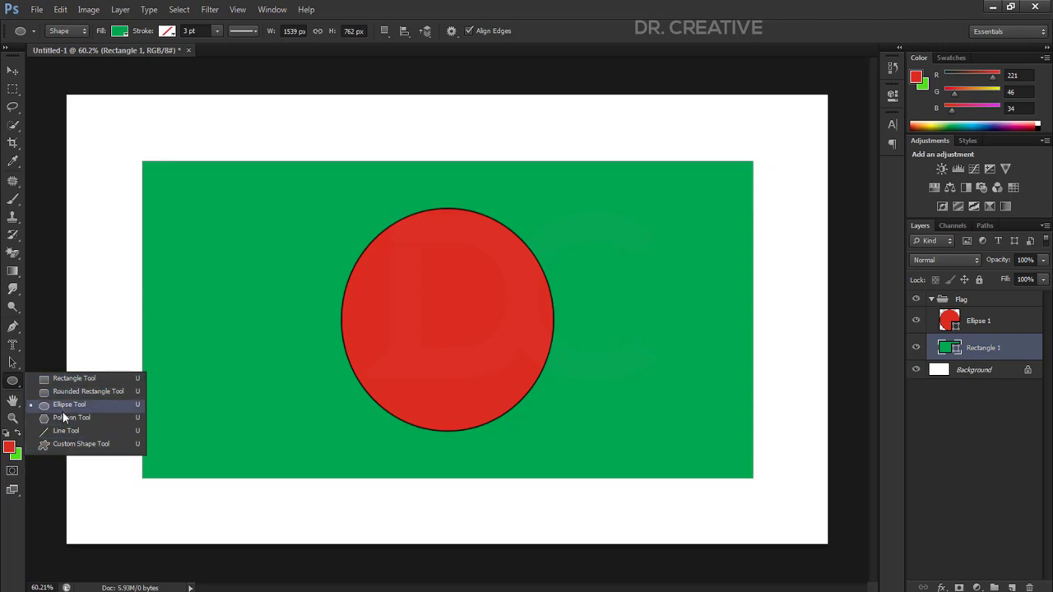
Collapse and hide the Flag group, then choose the Rounded Rectangle Tool.
click(985, 301)
click(930, 299)
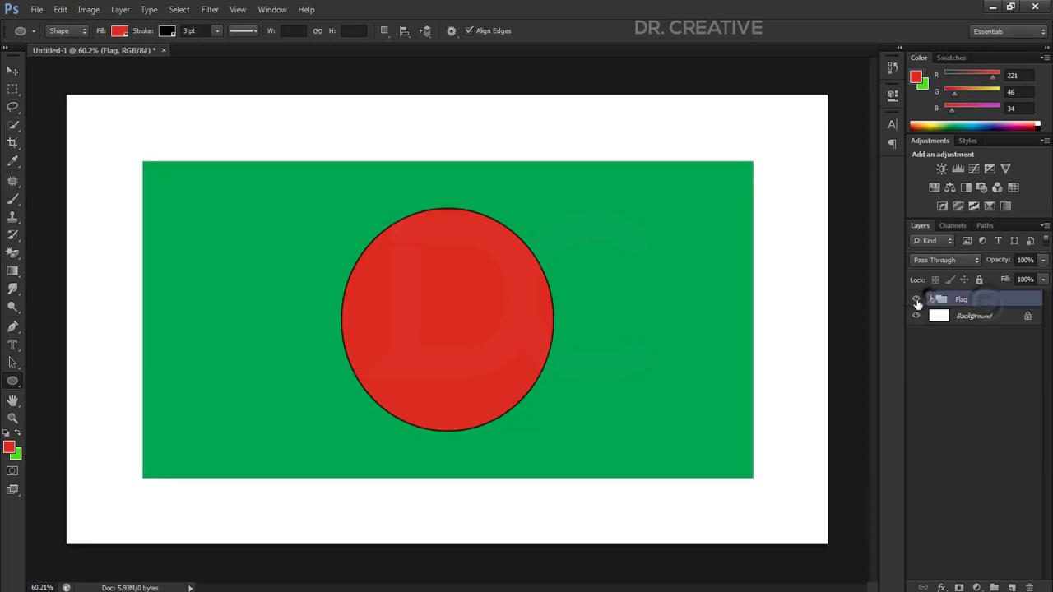
click(916, 301)
right_click(12, 379)
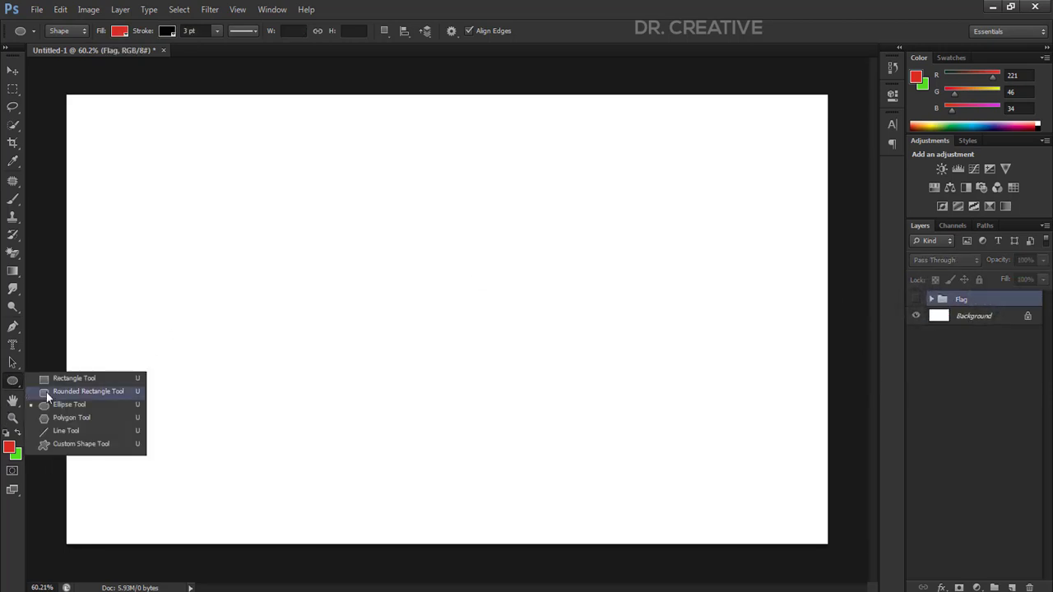
click(62, 389)
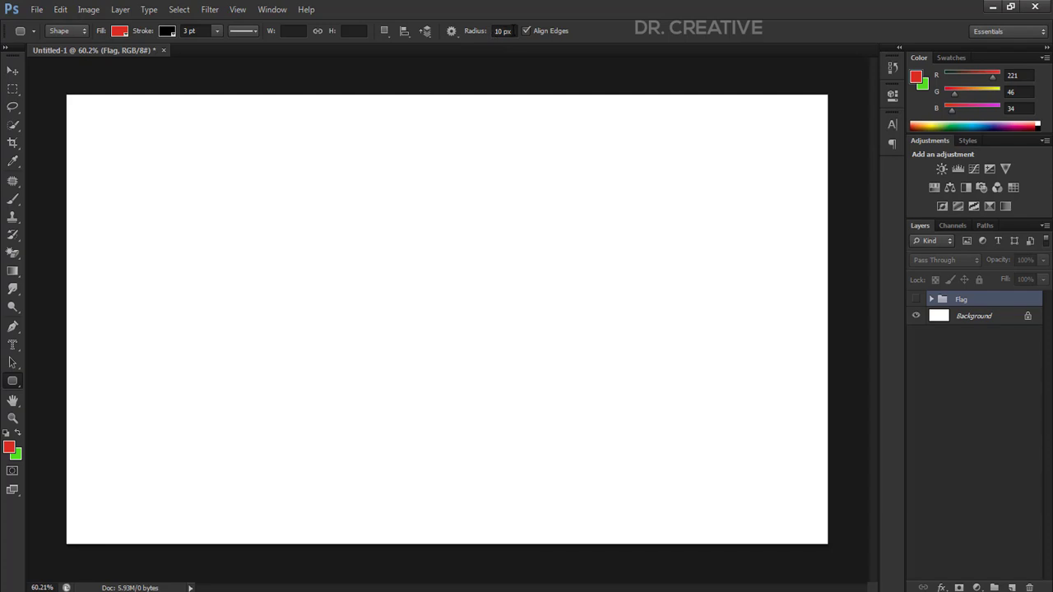
Draw a large 1254 × 580 px red rounded rectangle with a 100 px corner radius.
click(501, 31)
drag(193, 198, 688, 438)
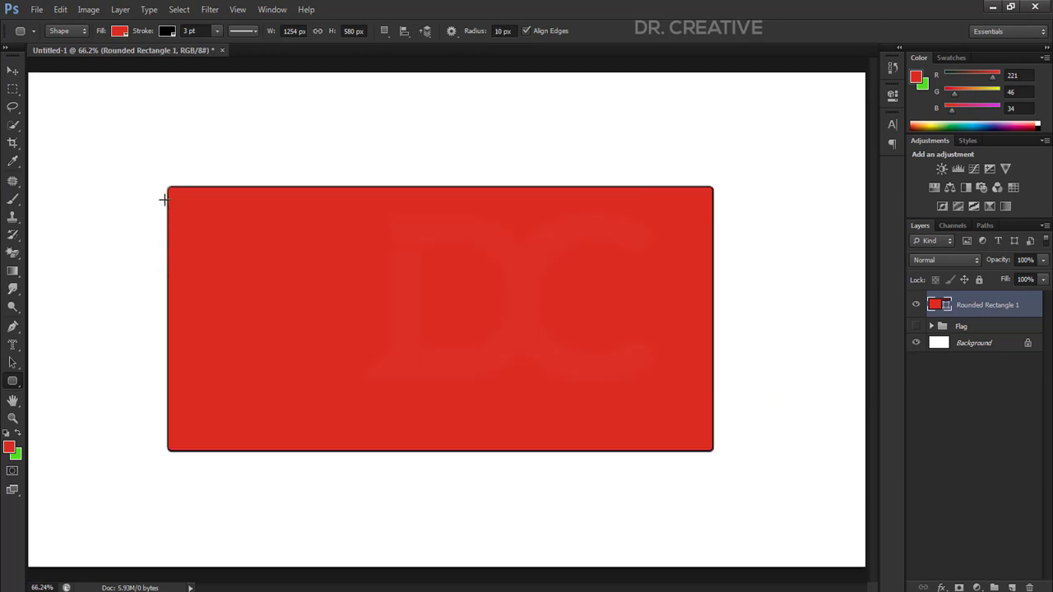
scroll(164, 199, up, 1)
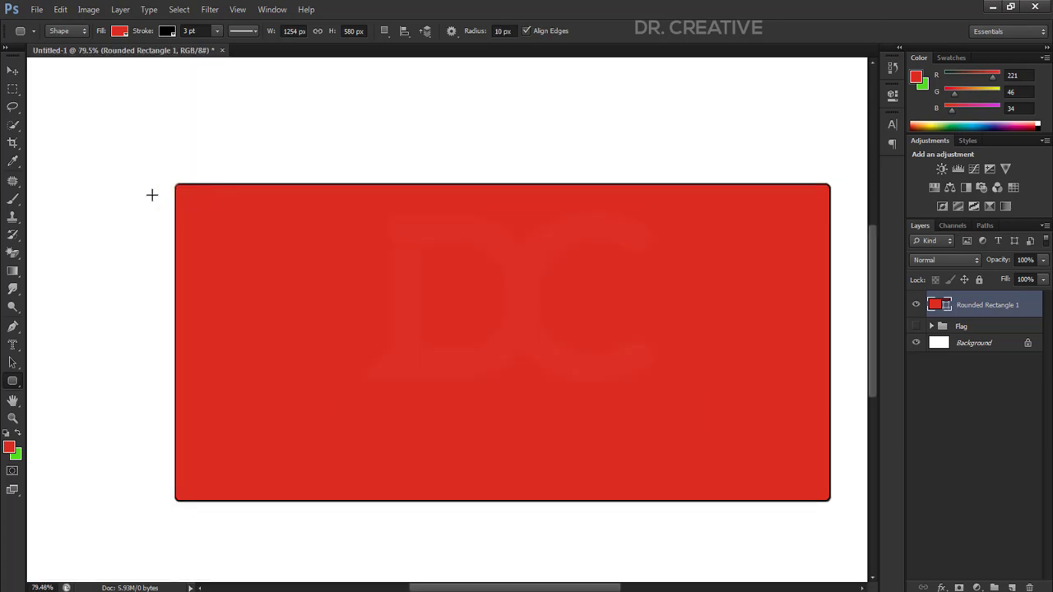
scroll(191, 177, up, 2)
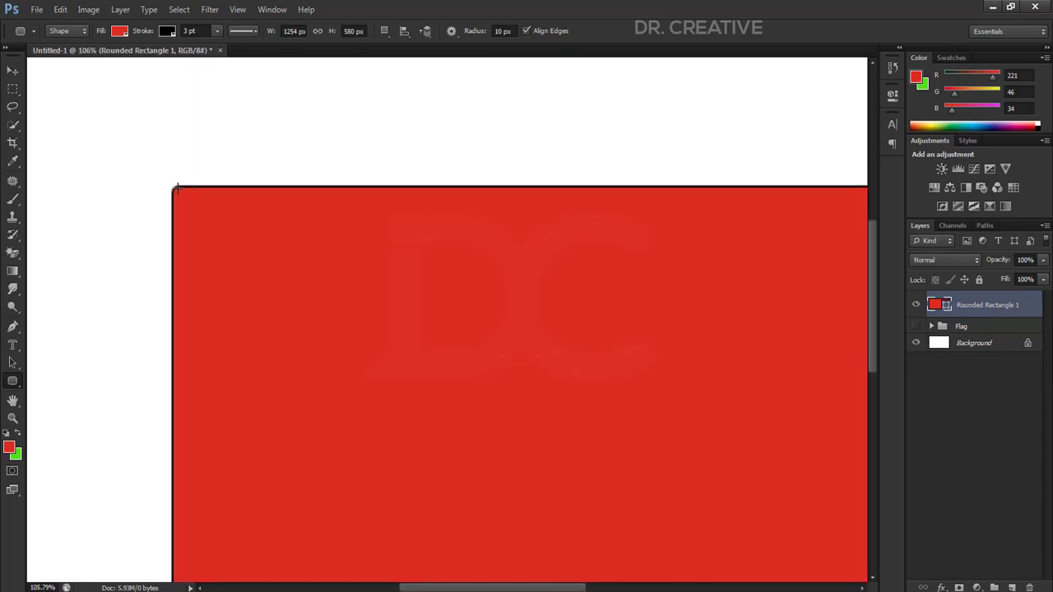
scroll(174, 188, down, 2)
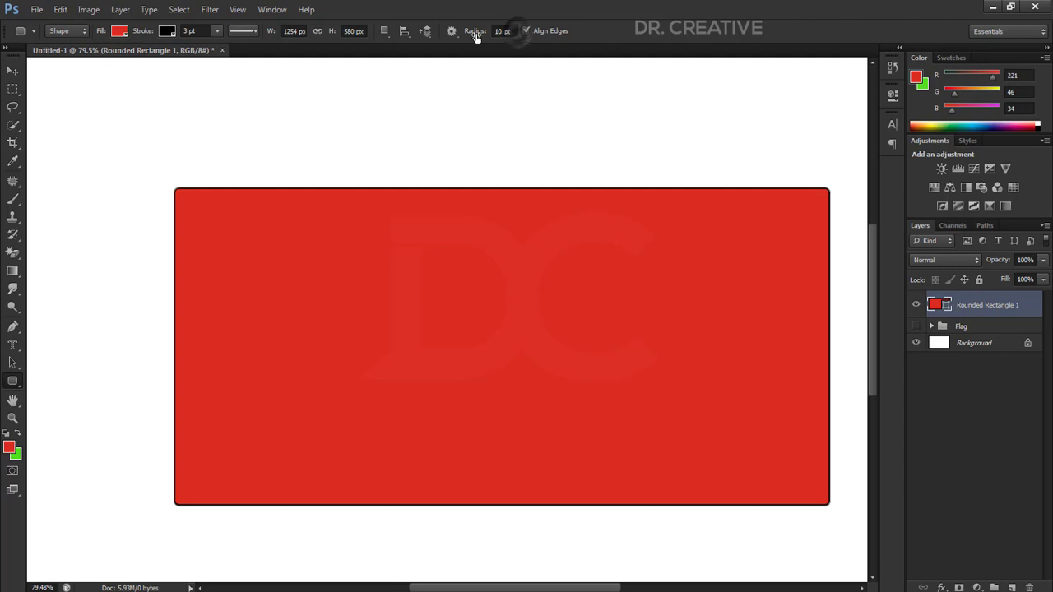
click(504, 31)
text(00)
key(Return)
Draw a second rounded rectangle with a black 18.82 pt outline, keeping the red fill.
drag(217, 136, 625, 419)
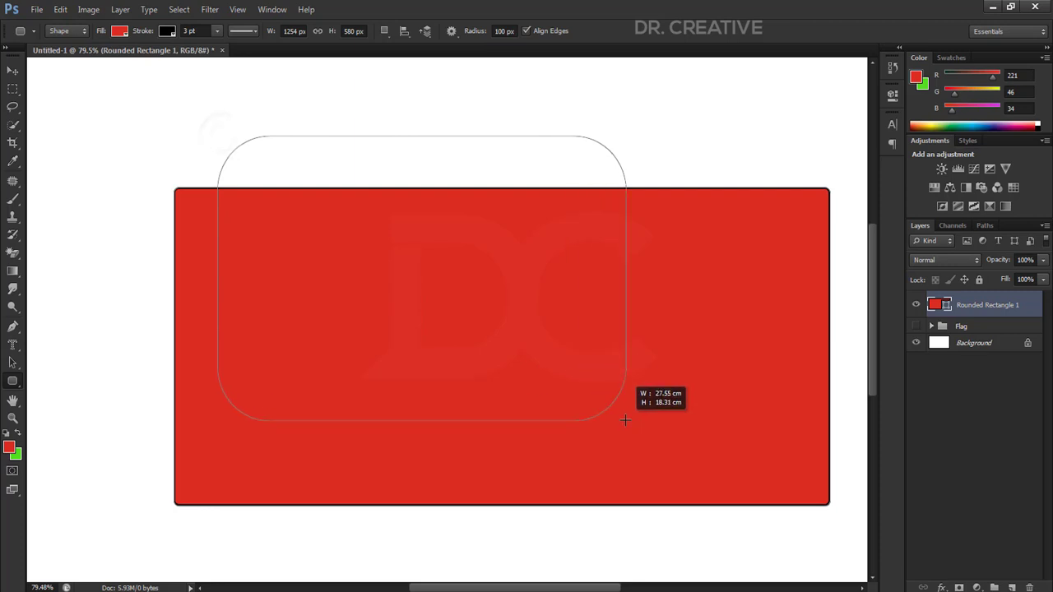
scroll(212, 310, down, 2)
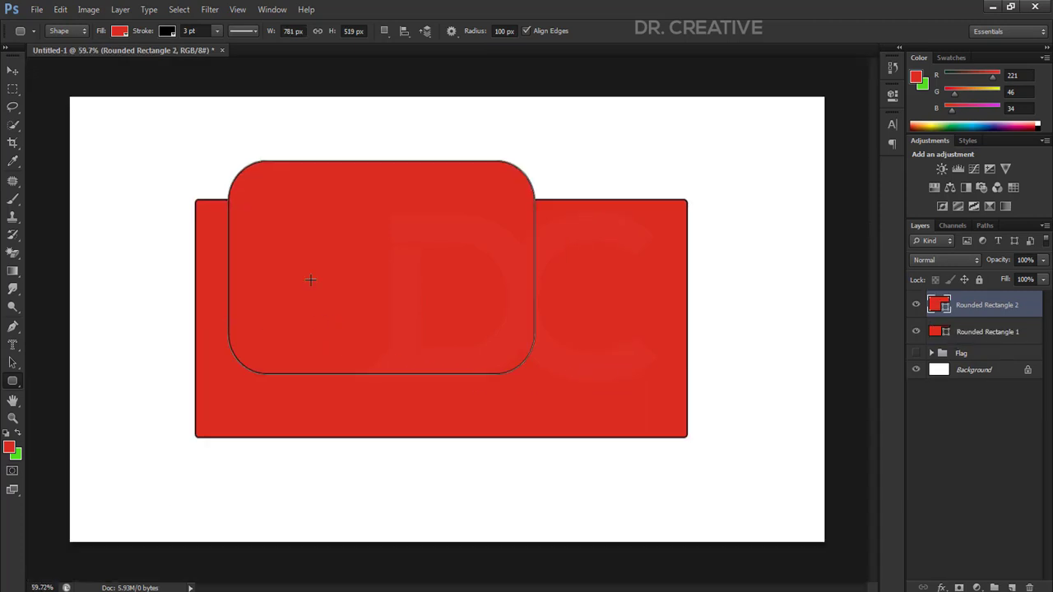
click(162, 31)
click(137, 52)
click(216, 30)
drag(217, 47, 234, 46)
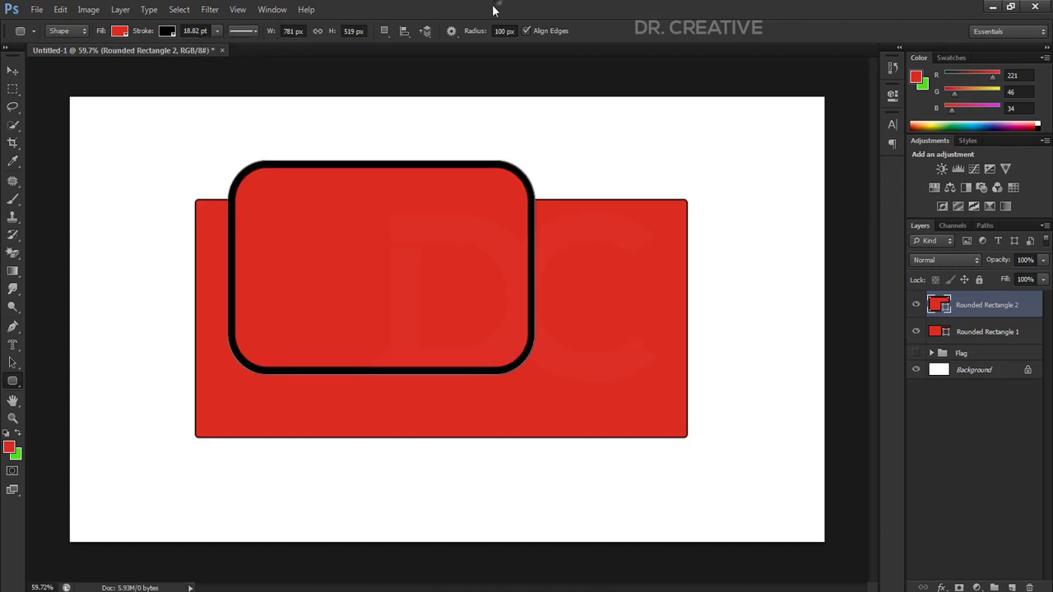
click(119, 31)
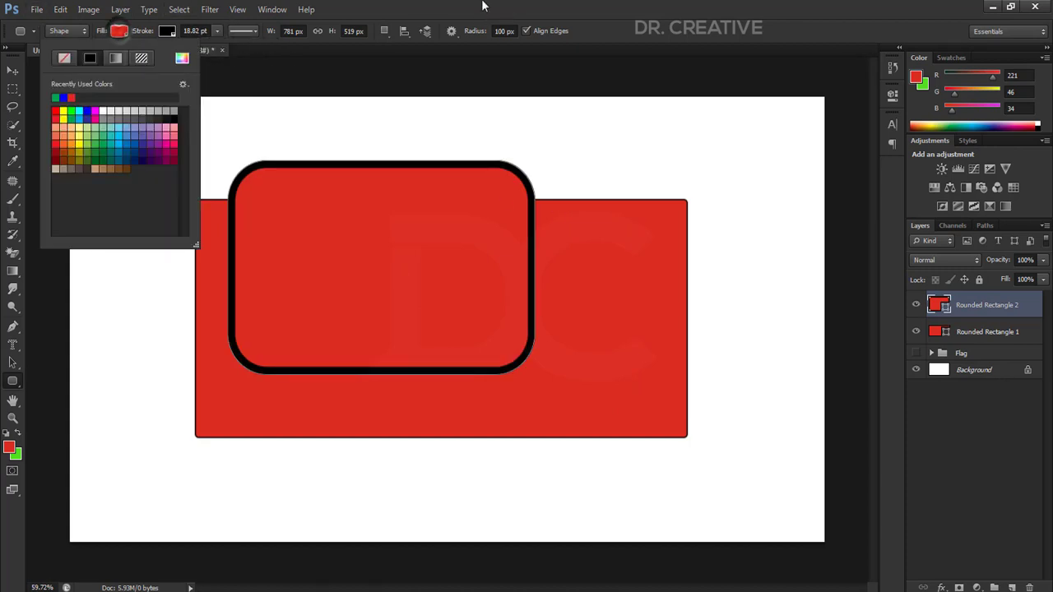
click(119, 30)
Draw a third rounded rectangle toward the upper right and set the radius to 50 px.
drag(332, 137, 597, 314)
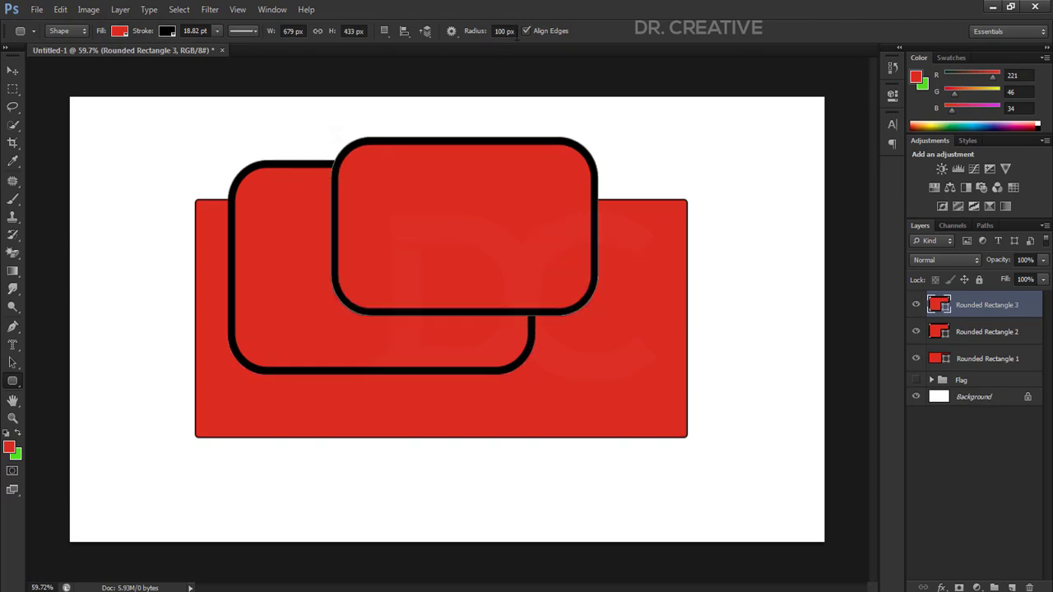
click(504, 31)
text(52)
key(BackSpace)
text(0)
key(Return)
Draw a smaller rounded rectangle, set a 500 px radius, and add a near-oval 829 × 592 px shape.
drag(461, 182, 645, 312)
click(502, 31)
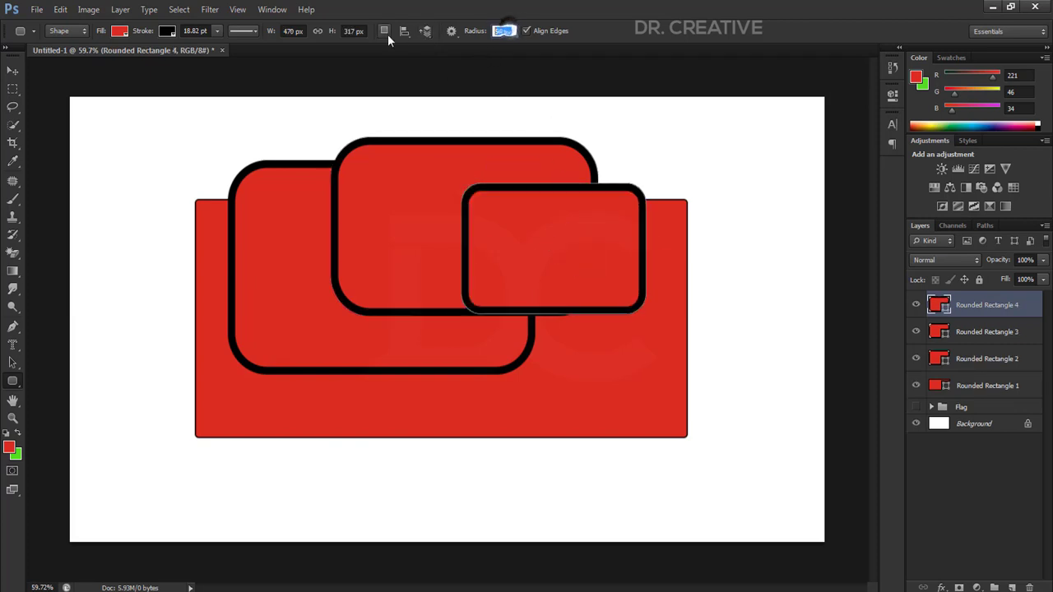
text(500)
key(Return)
drag(256, 248, 581, 492)
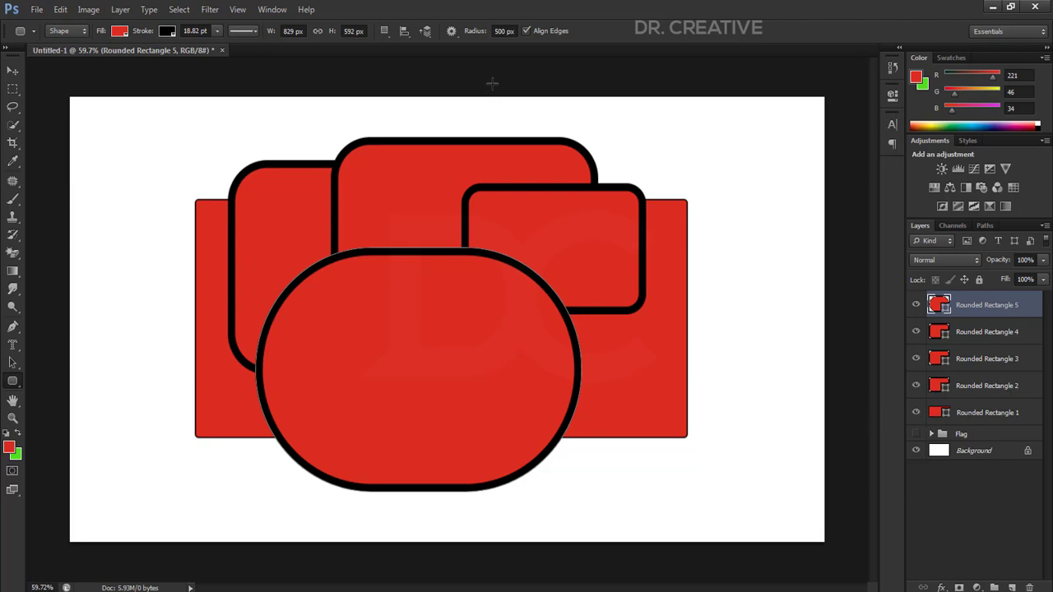
Group the five rounded rectangle layers as Group 1, hide it, and choose the Ellipse Tool.
shift+click(984, 419)
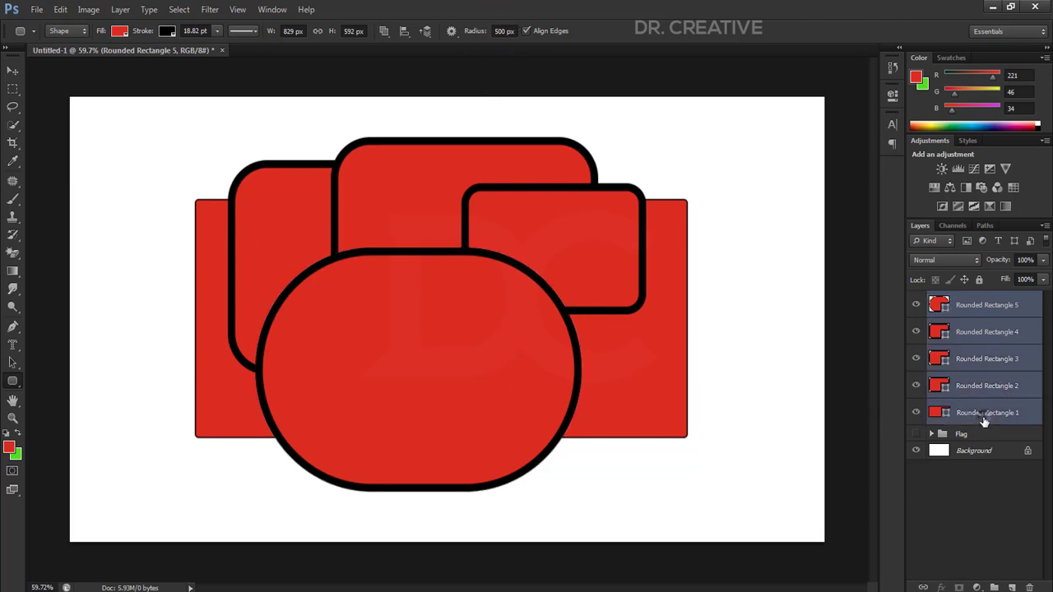
key(ctrl+g)
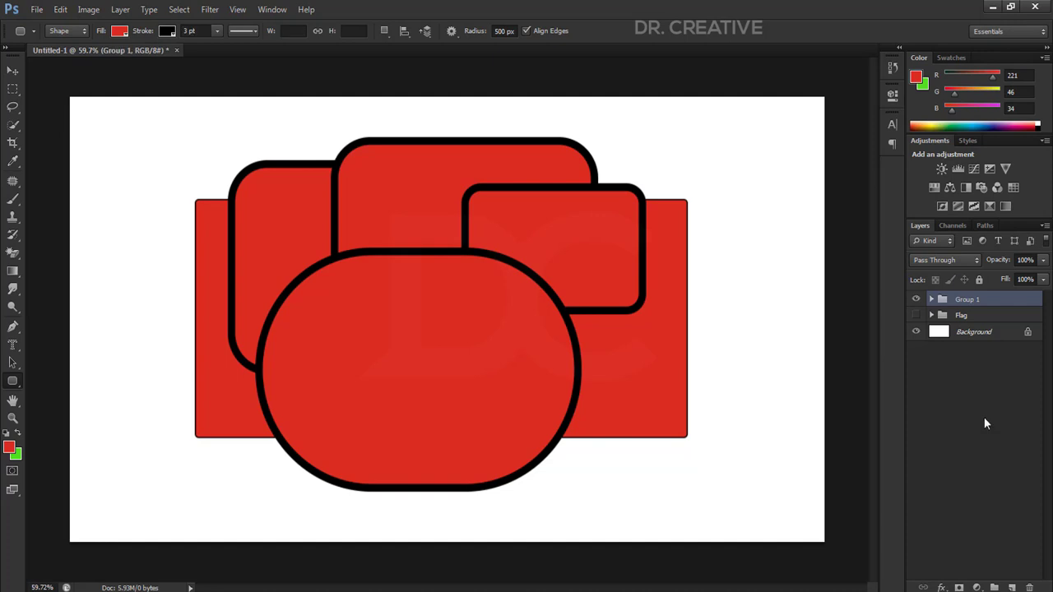
click(915, 299)
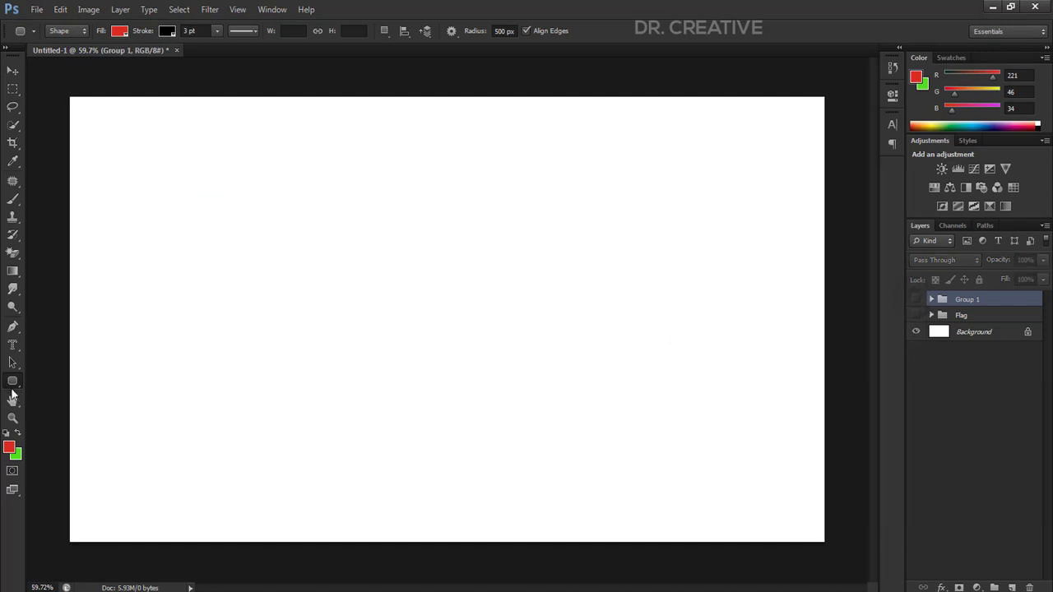
right_click(14, 383)
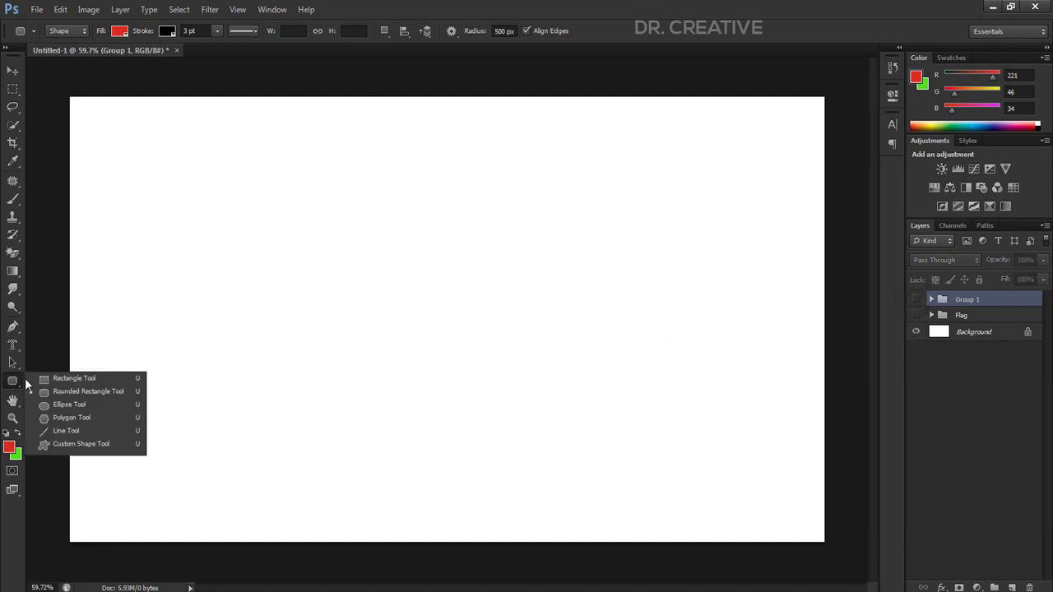
click(70, 405)
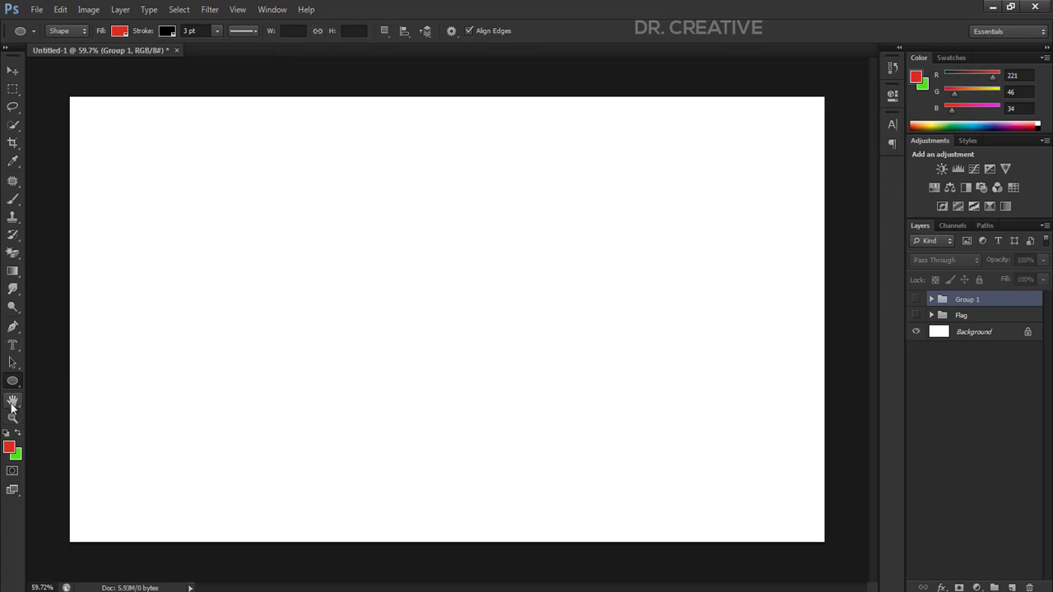
Draw a red 624 × 624 px circle with a thin black outline near the page centre.
right_click(13, 381)
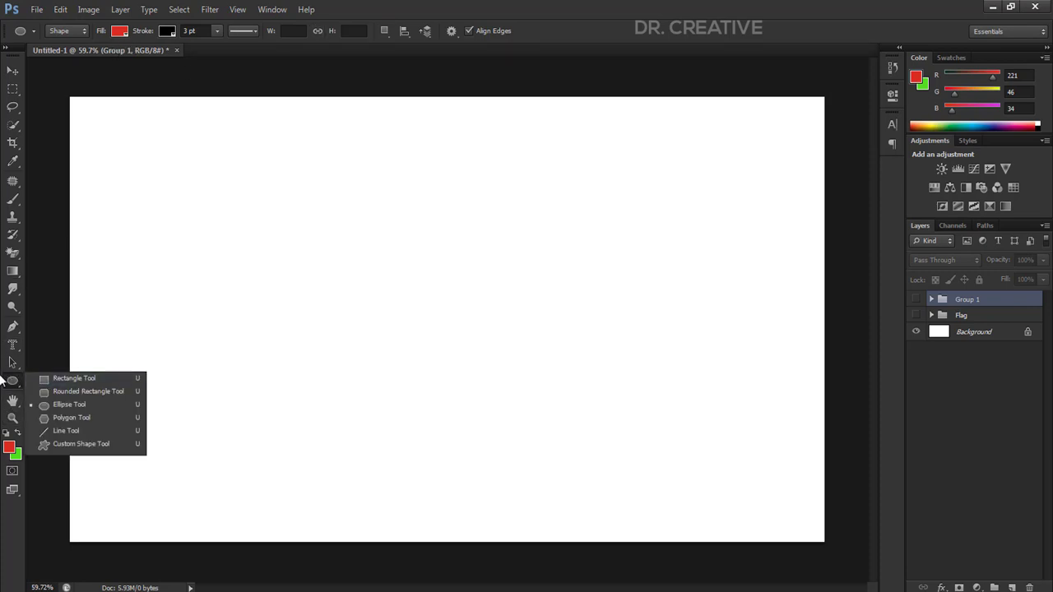
click(2, 380)
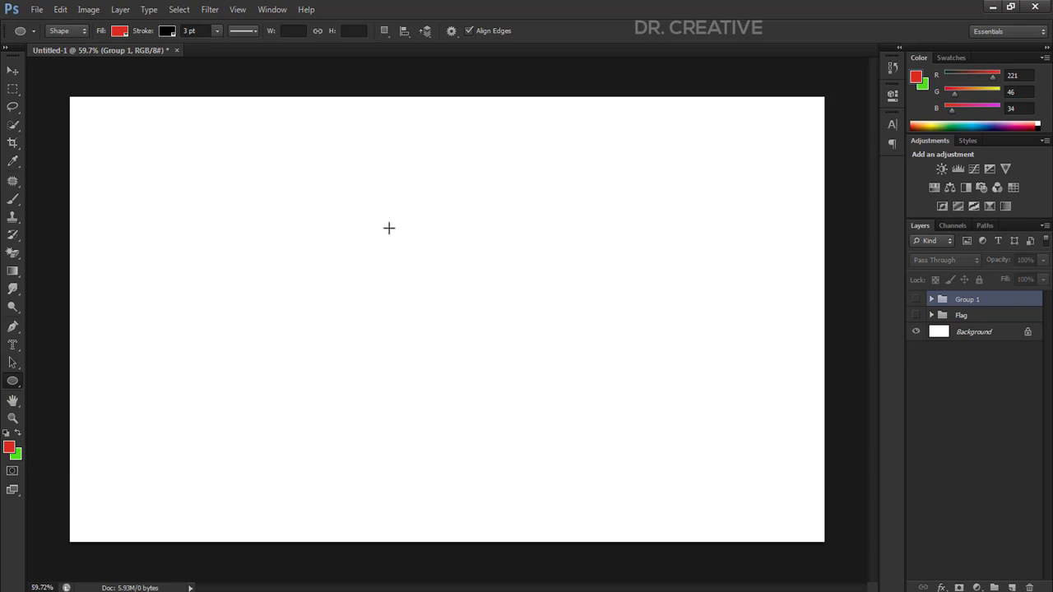
drag(326, 204, 693, 463)
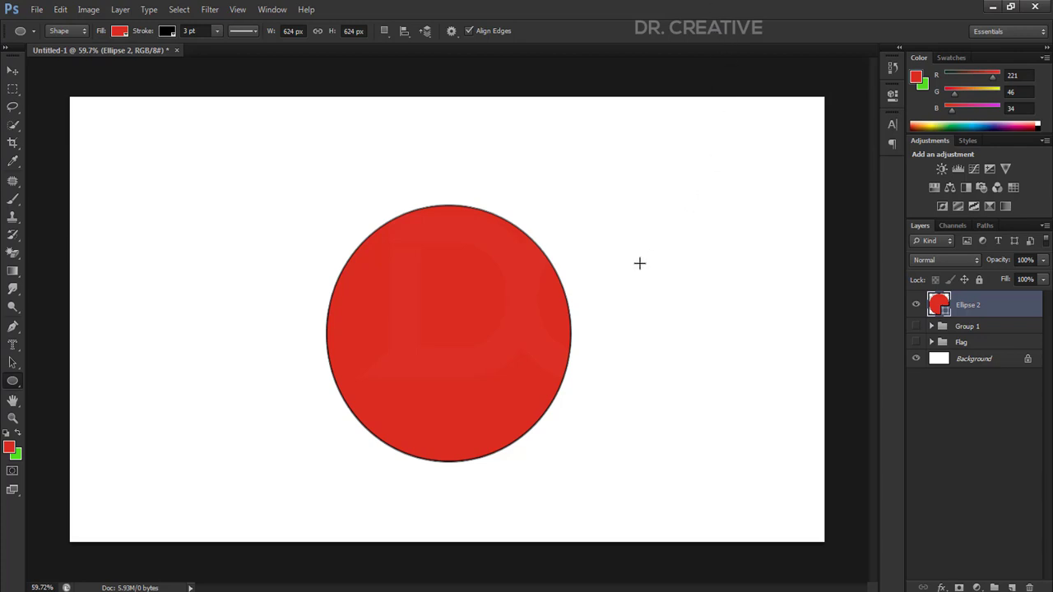
Delete Ellipse 2 and switch to the Polygon Tool, editing its Sides value to 5.
key(Delete)
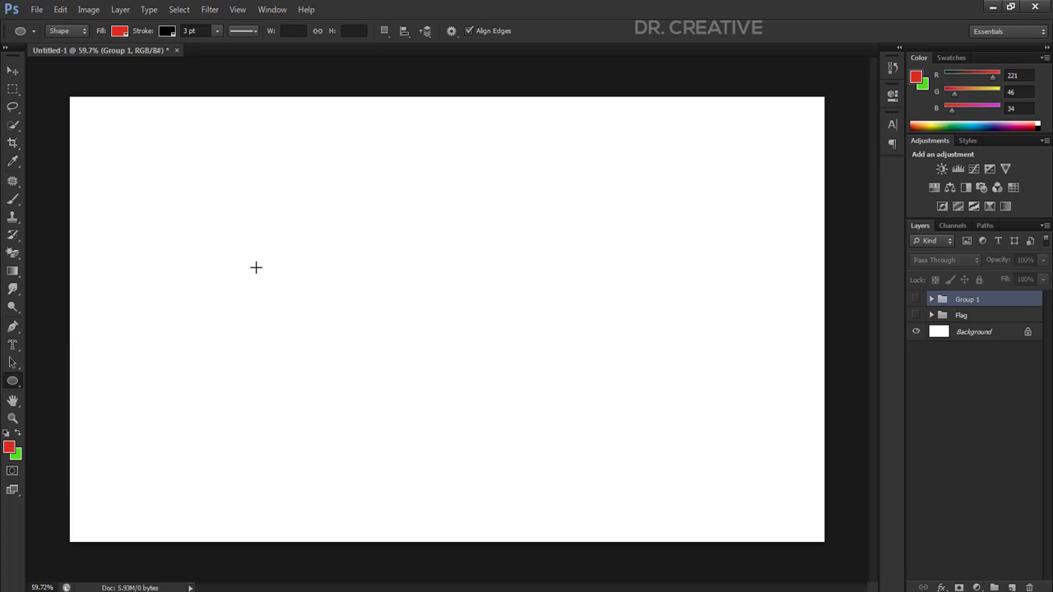
right_click(12, 380)
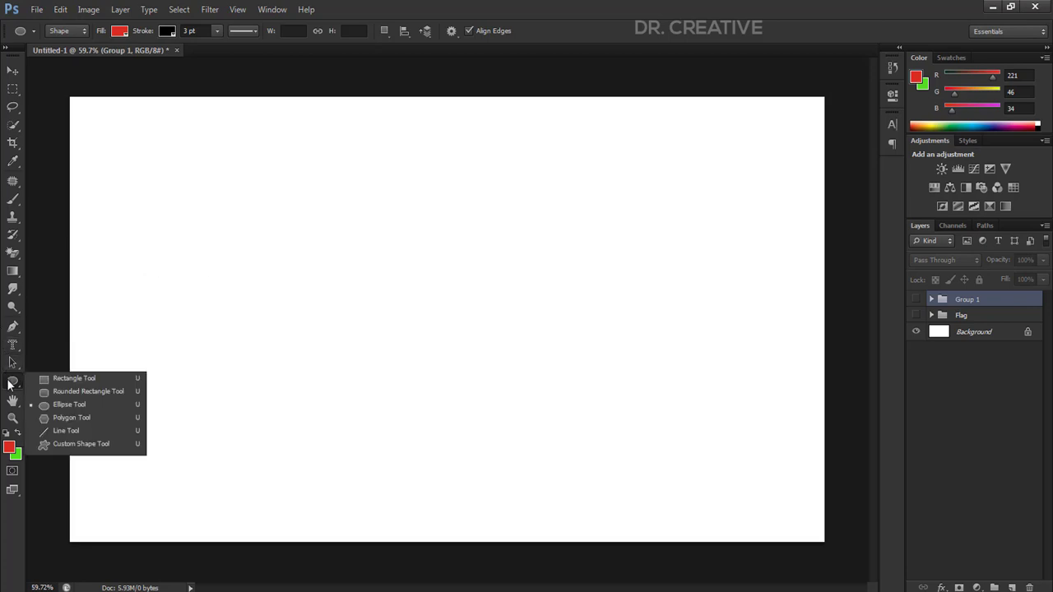
click(56, 418)
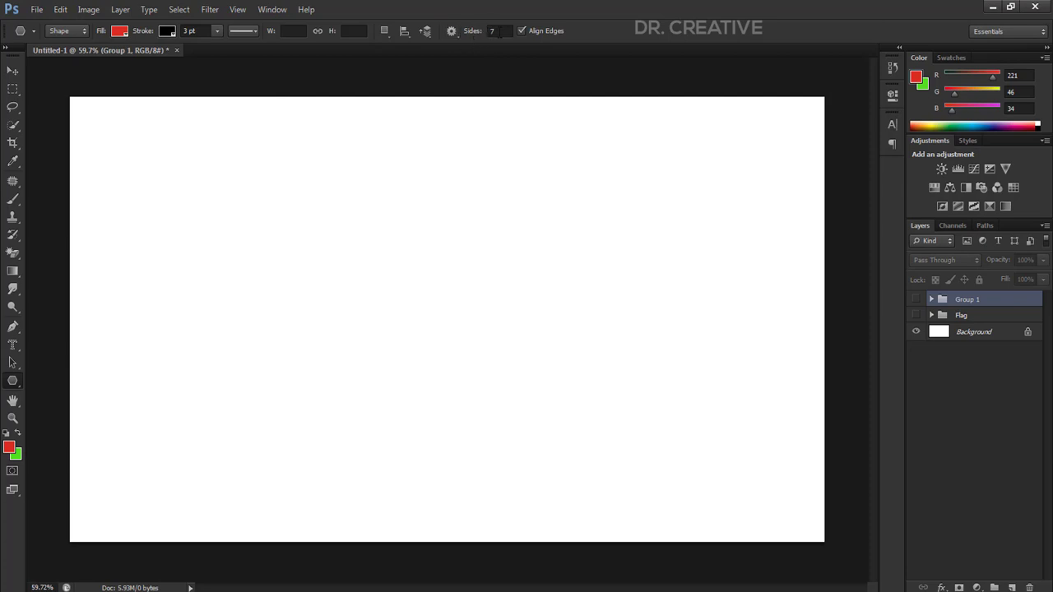
click(499, 32)
text(5)
Draw a large red pentagon and move it to the canvas centre.
click(280, 211)
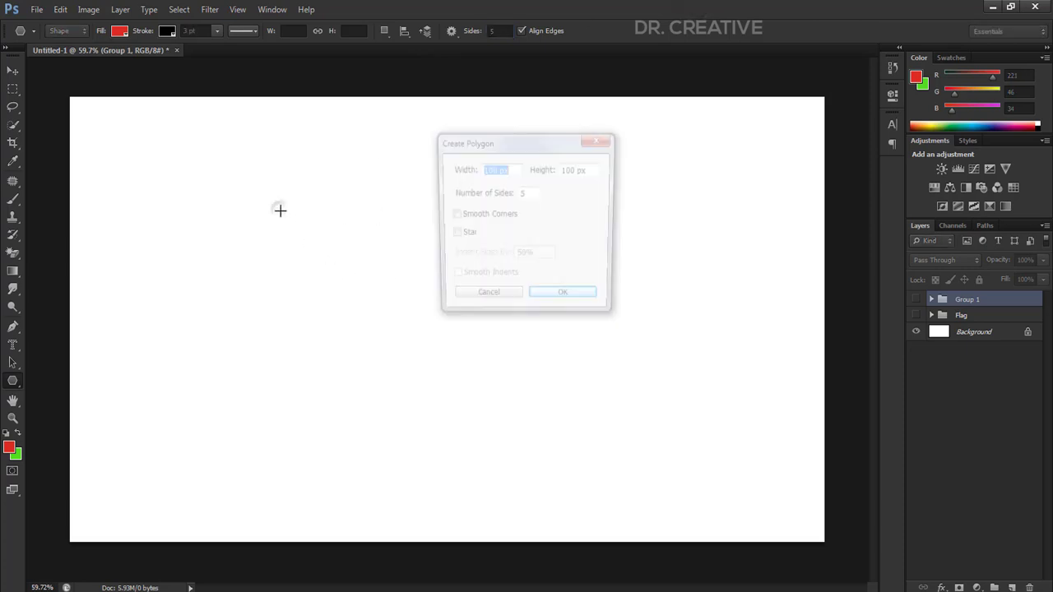
click(593, 141)
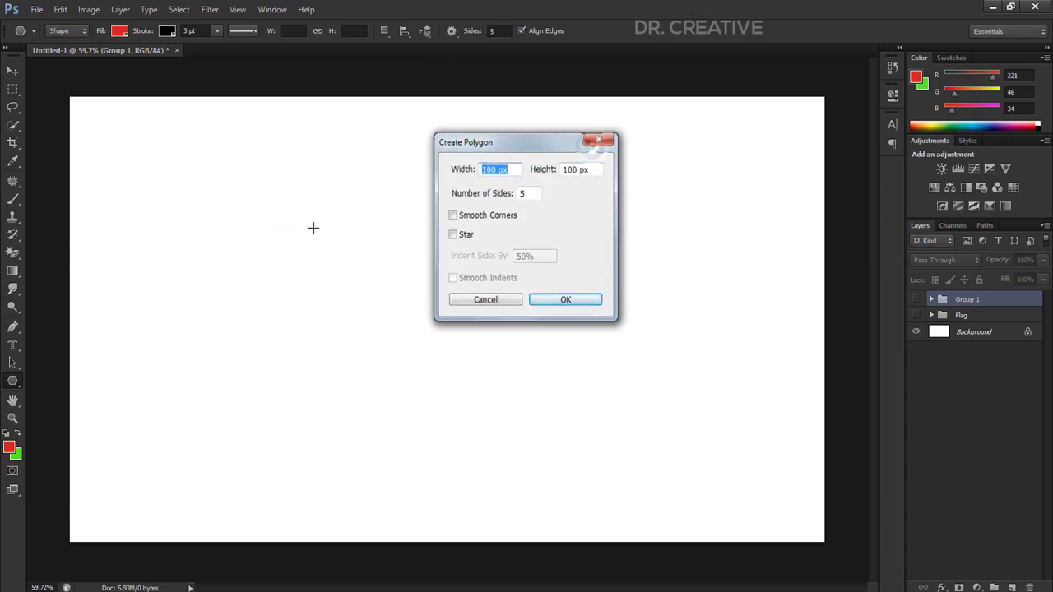
mouse_move(301, 197)
mouse_down()
mouse_move(468, 319)
mouse_move(442, 258)
mouse_up()
key(v)
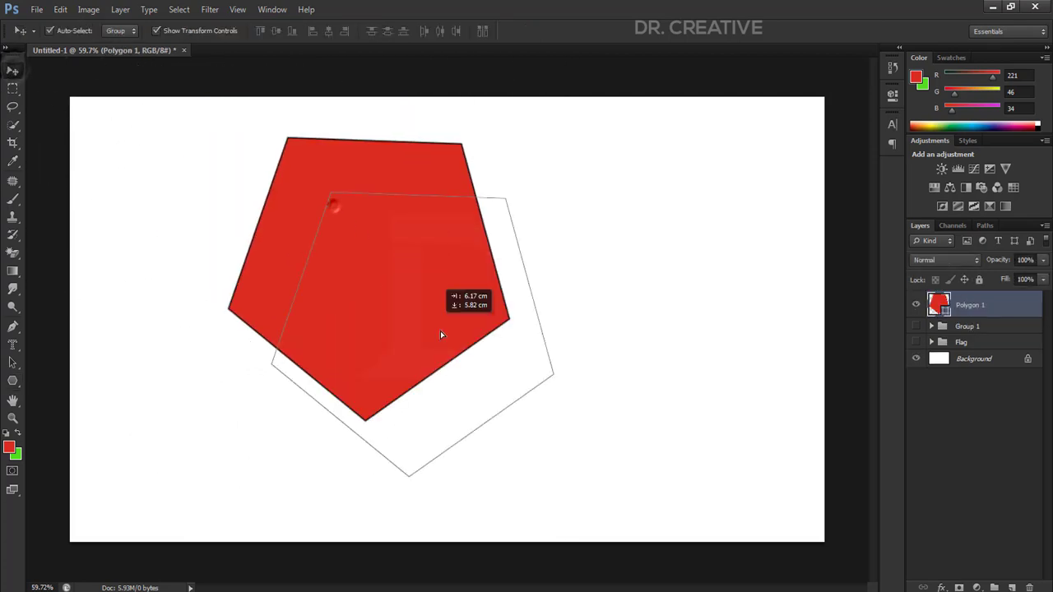
drag(233, 176, 351, 308)
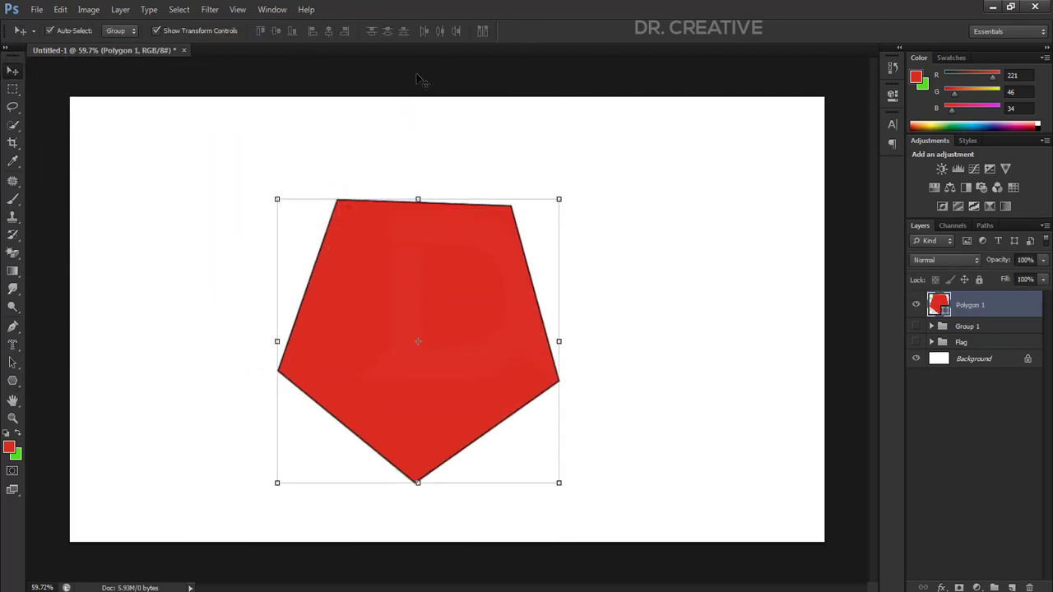
Draw a 10-sided polygon and move it to the left.
click(13, 381)
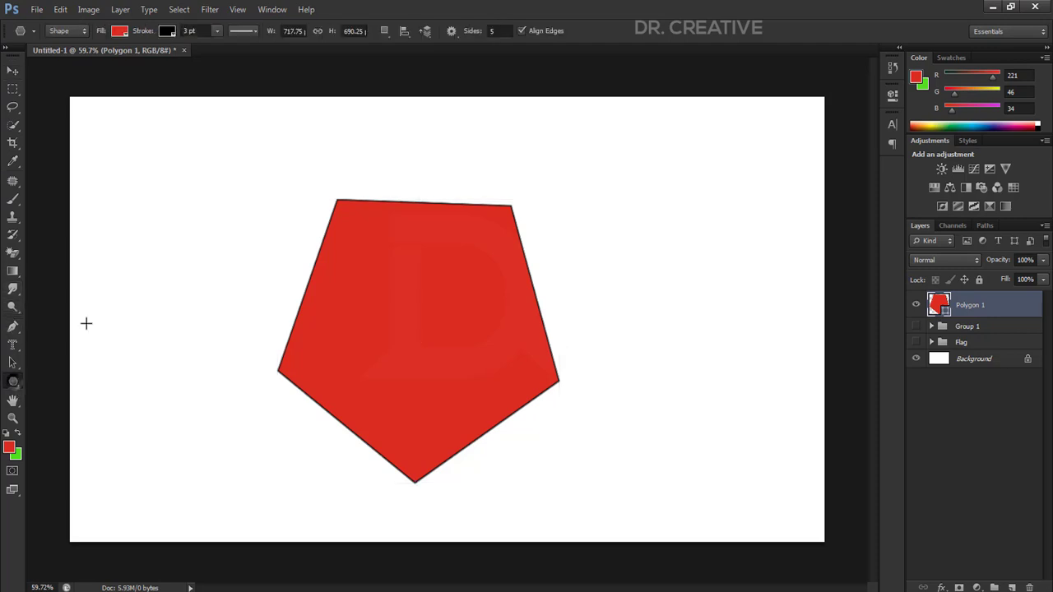
click(500, 31)
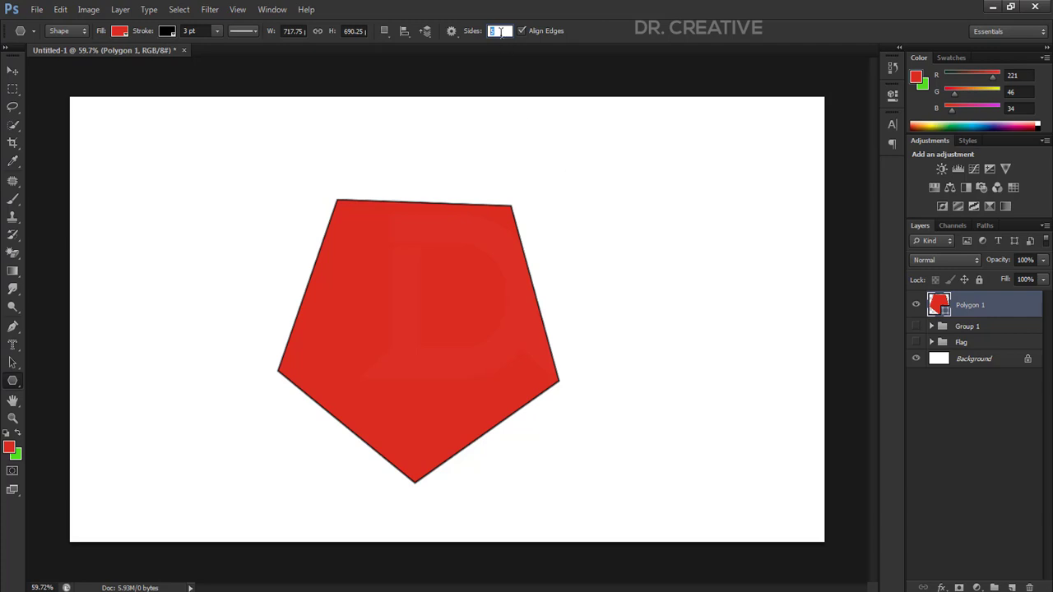
text(10)
key(Return)
drag(432, 209, 539, 235)
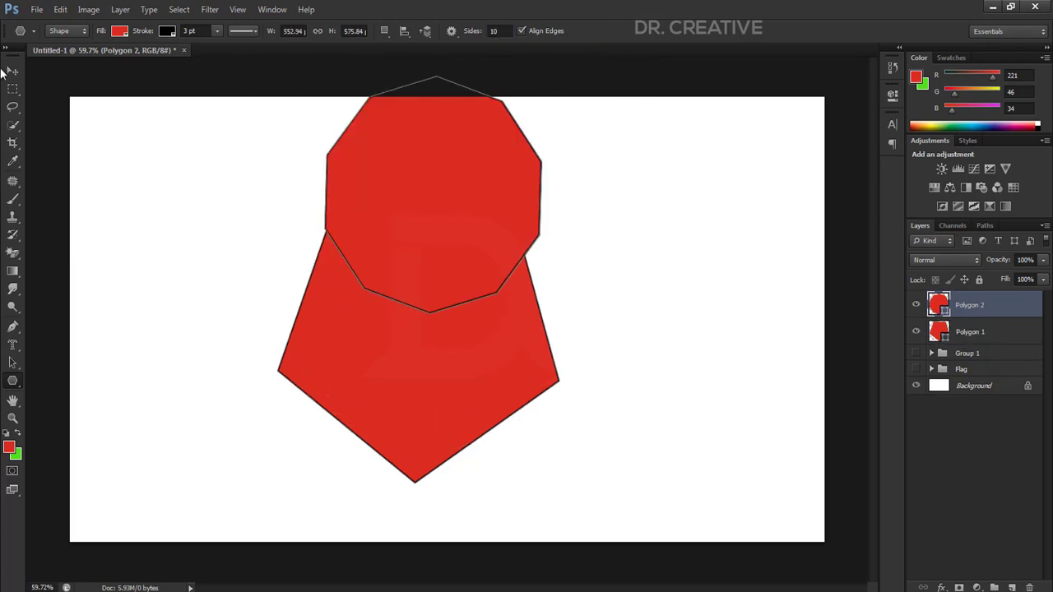
click(13, 69)
mouse_move(470, 223)
mouse_down()
mouse_move(288, 309)
mouse_move(261, 308)
mouse_up()
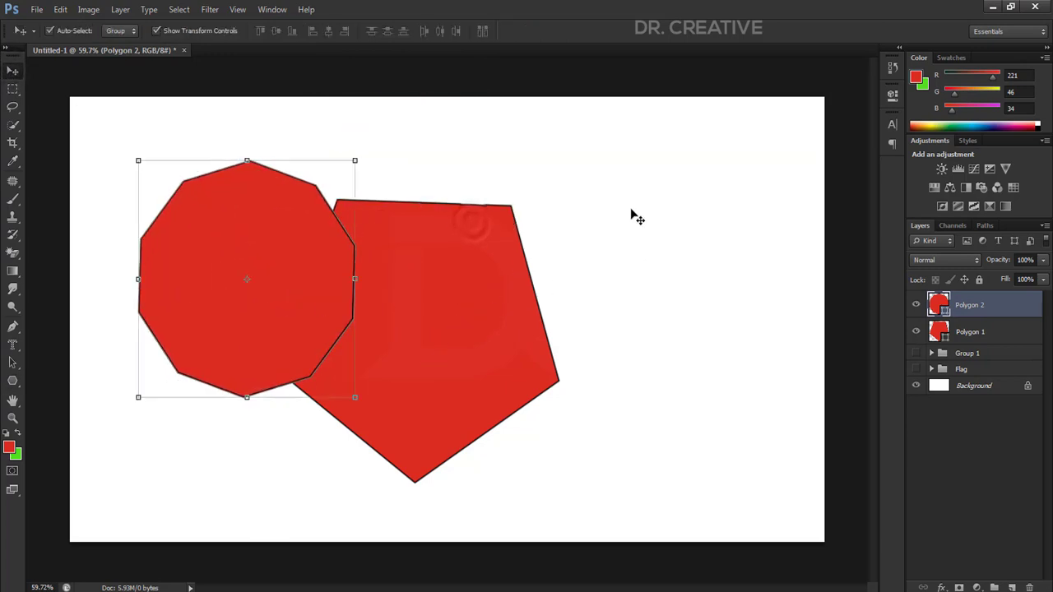
Draw a 3-sided triangle and move it to the right.
click(11, 382)
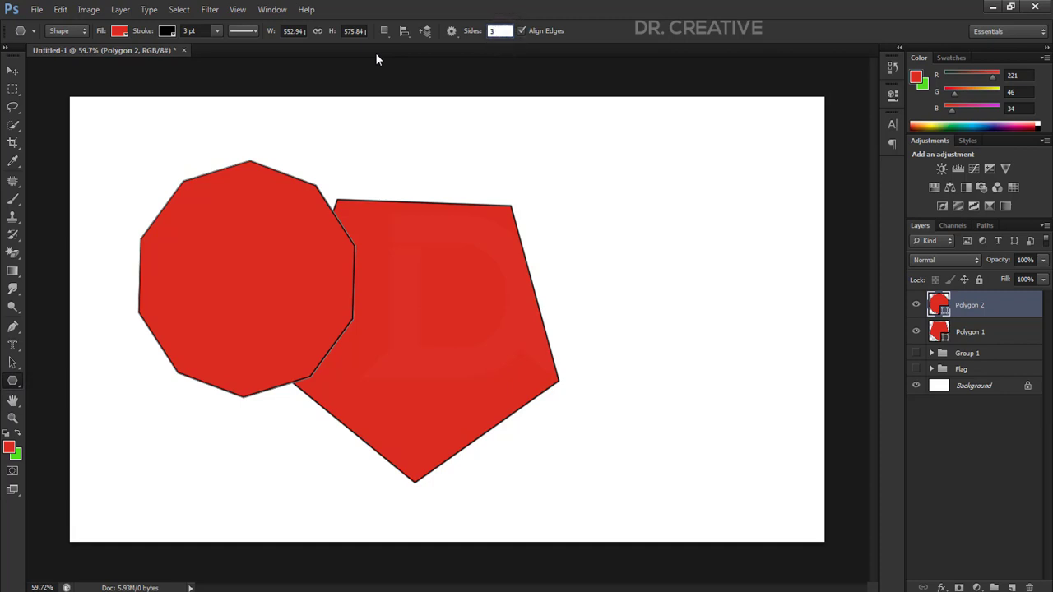
text(3)
drag(562, 196, 701, 265)
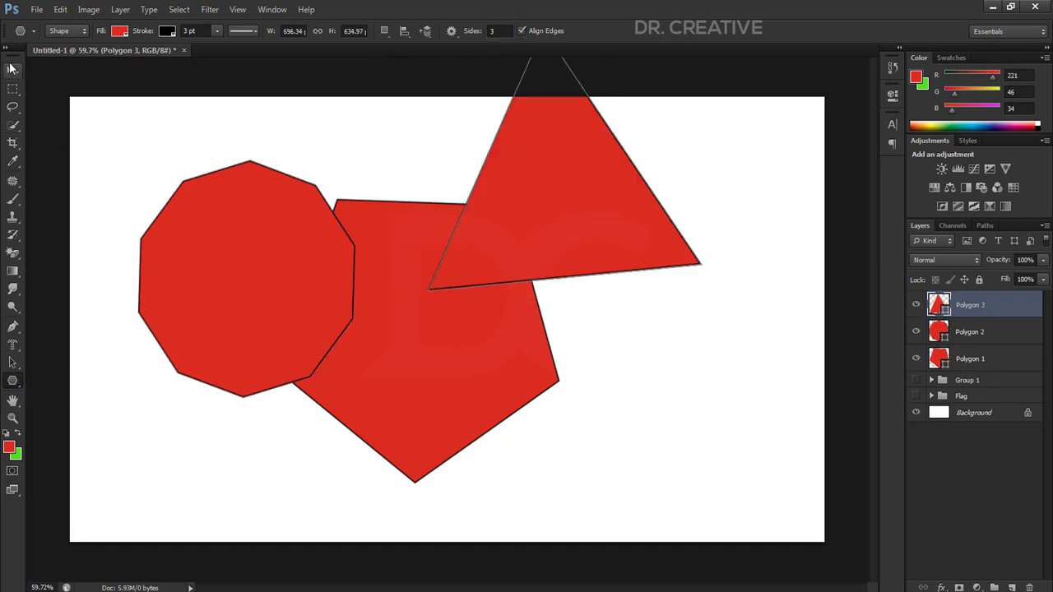
click(12, 70)
drag(622, 295, 700, 414)
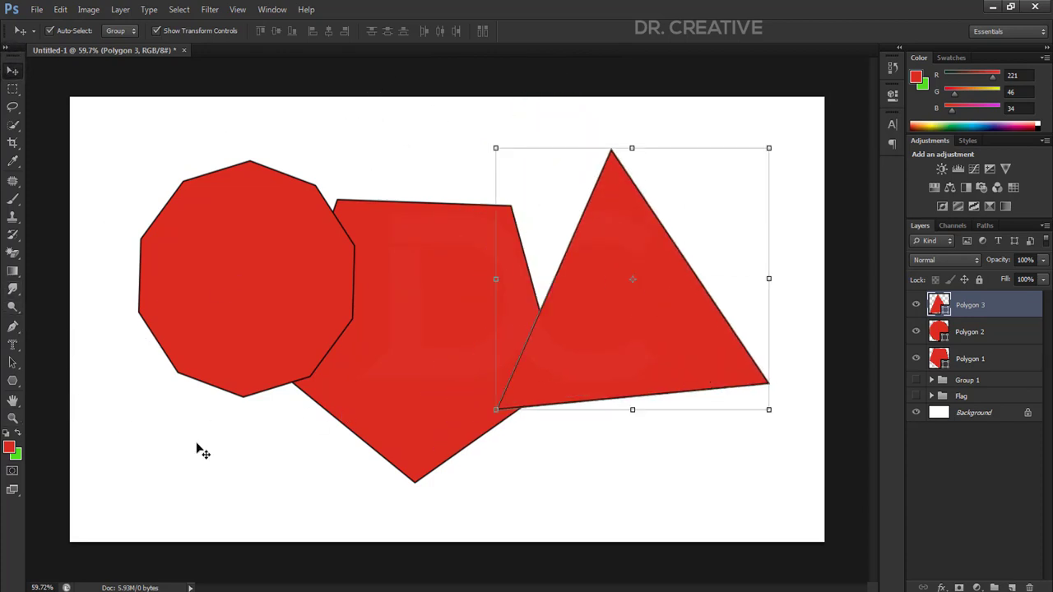
Group the three polygon layers as Group 2 and hide the group.
shift+click(989, 365)
ctrl+click(991, 362)
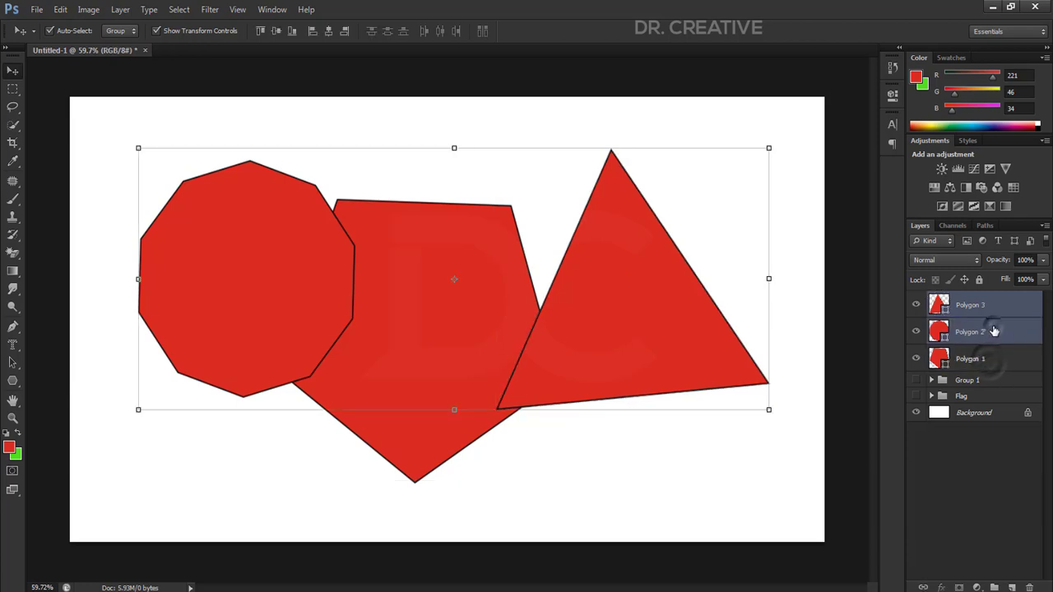
ctrl+click(995, 366)
key(ctrl+g)
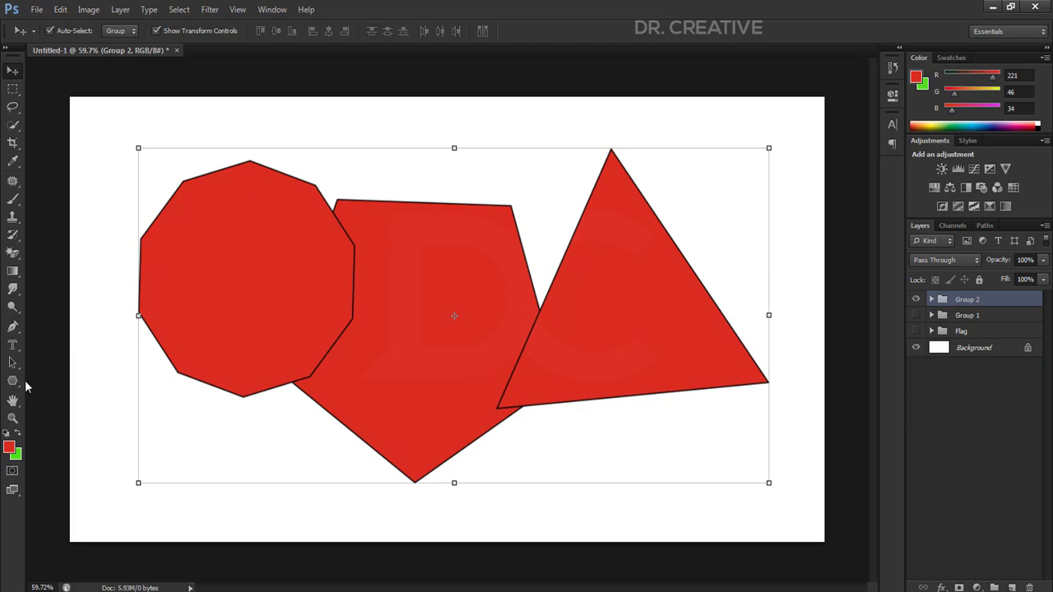
click(915, 299)
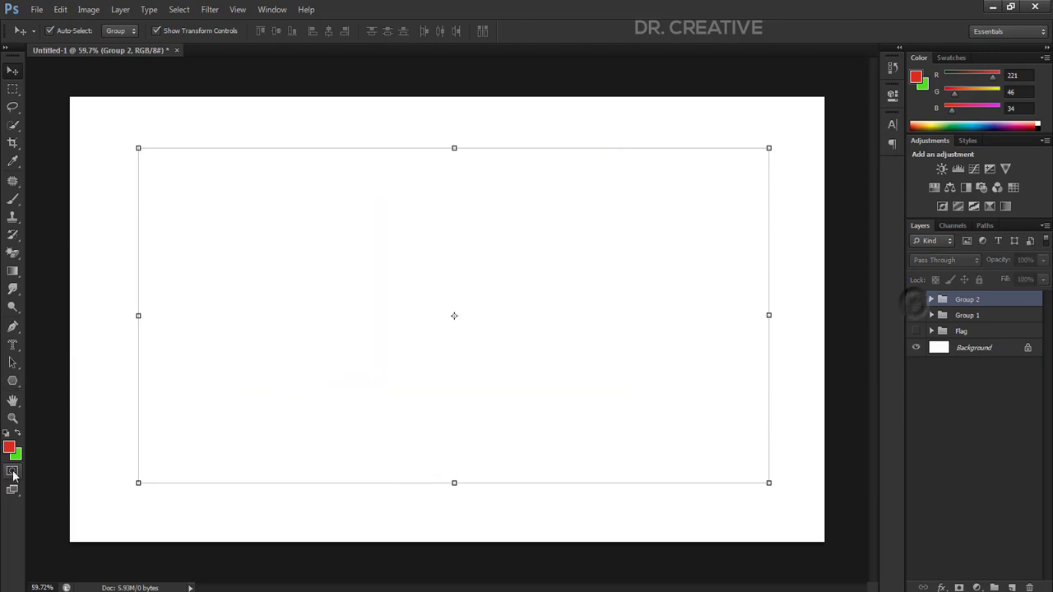
click(12, 379)
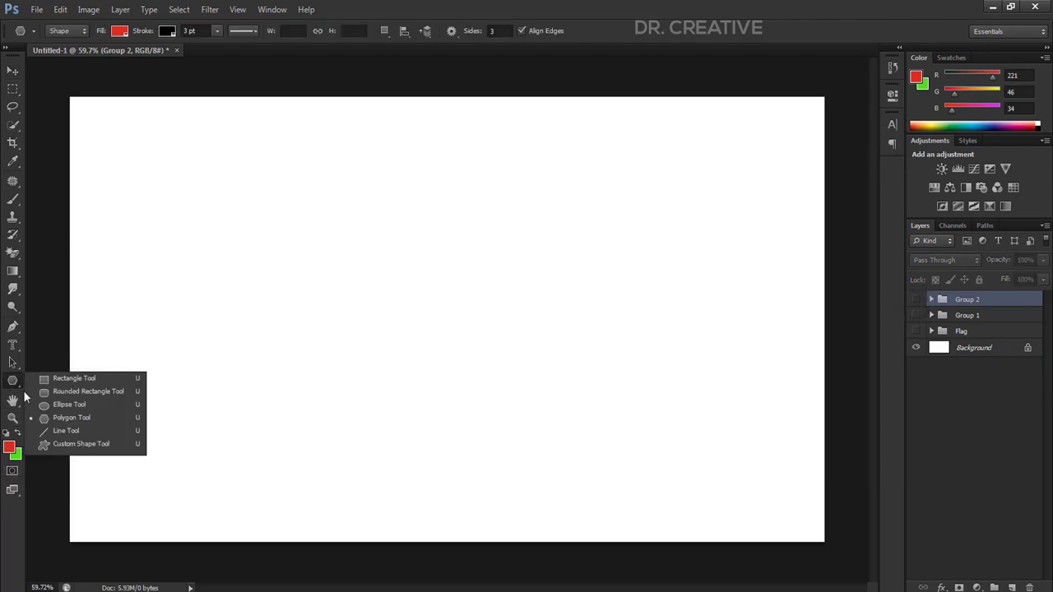
Draw a thin diagonal line with the Line Tool and slightly increase the stroke width.
click(65, 431)
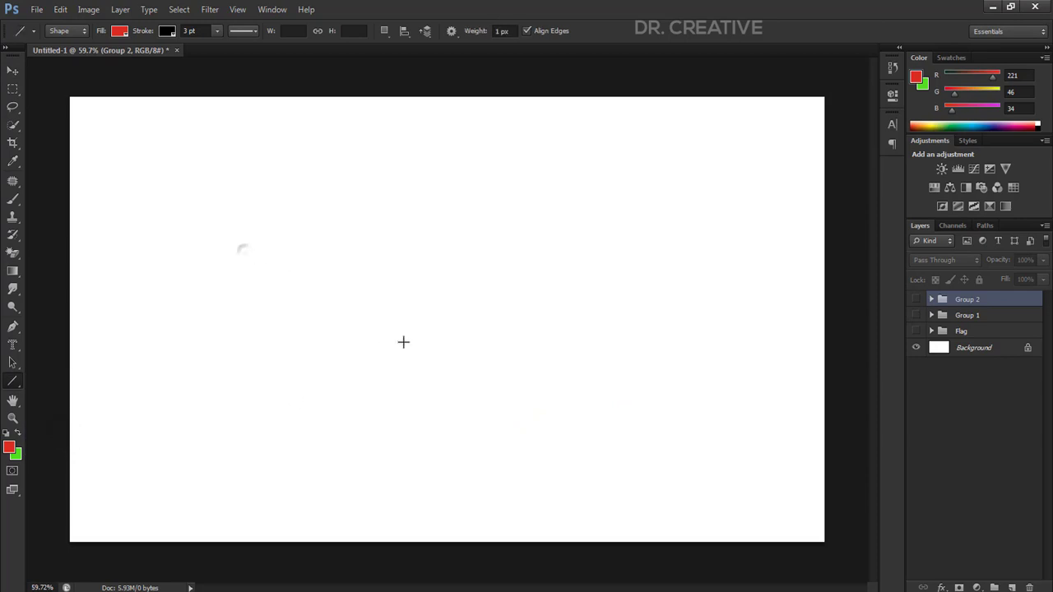
drag(143, 230, 577, 415)
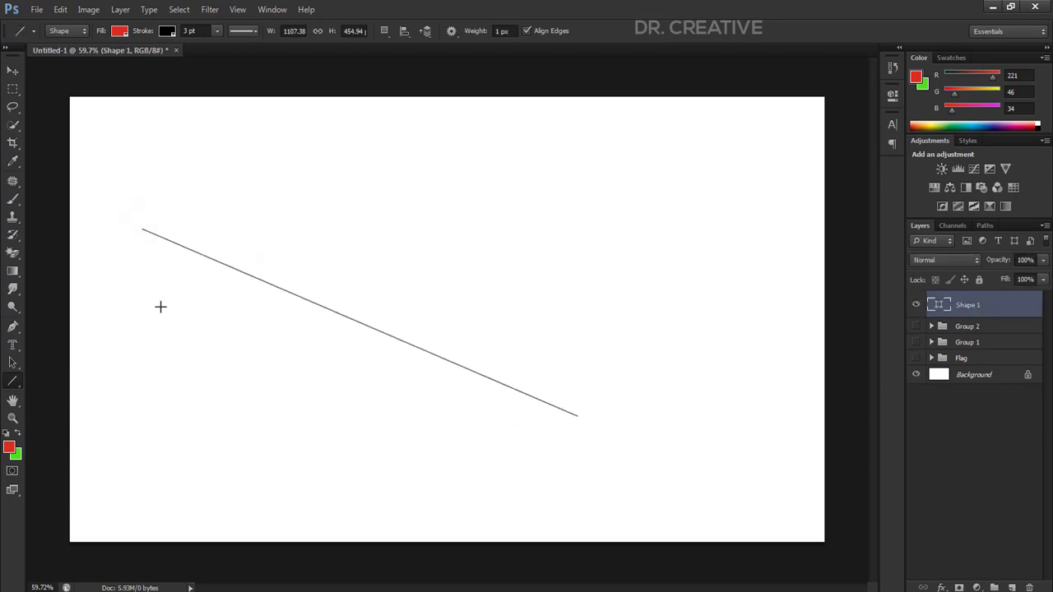
click(120, 33)
click(120, 33)
click(166, 33)
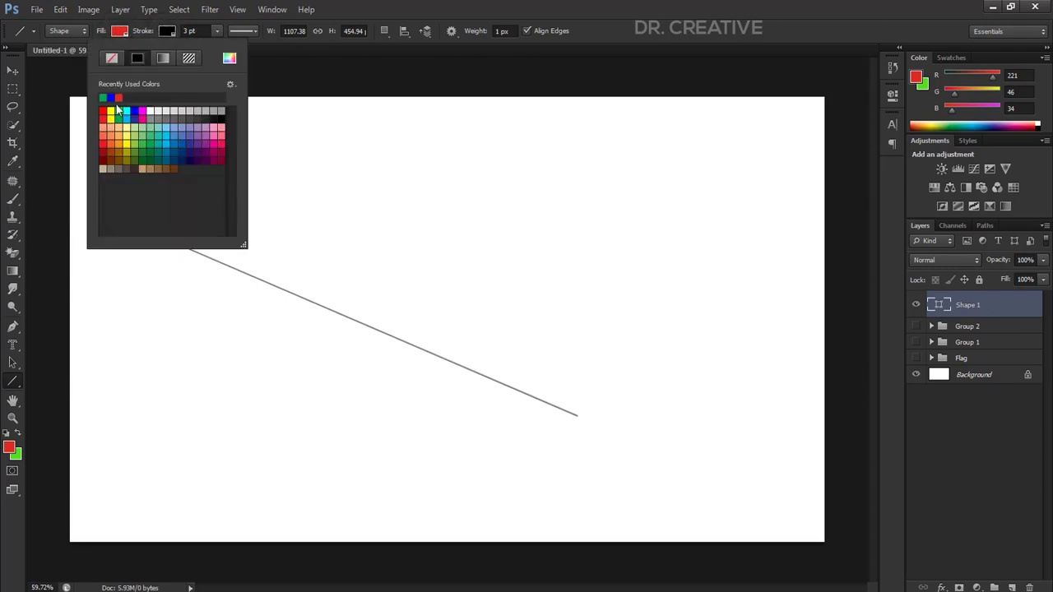
click(216, 31)
click(216, 32)
drag(237, 48, 241, 47)
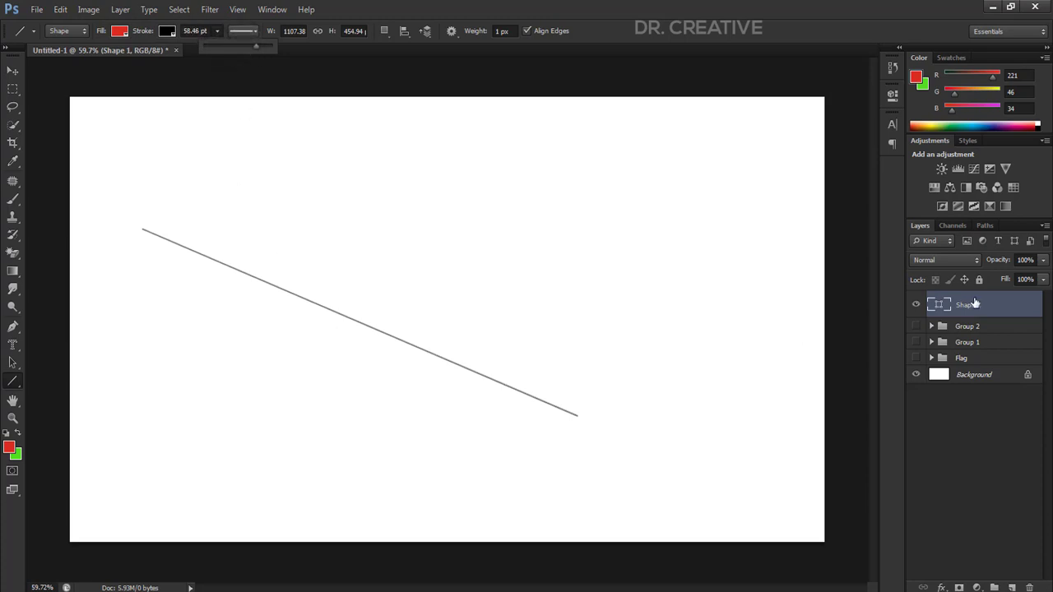
Set the line weight to 15 px and draw a thick line above the first.
scroll(322, 324, up, 3)
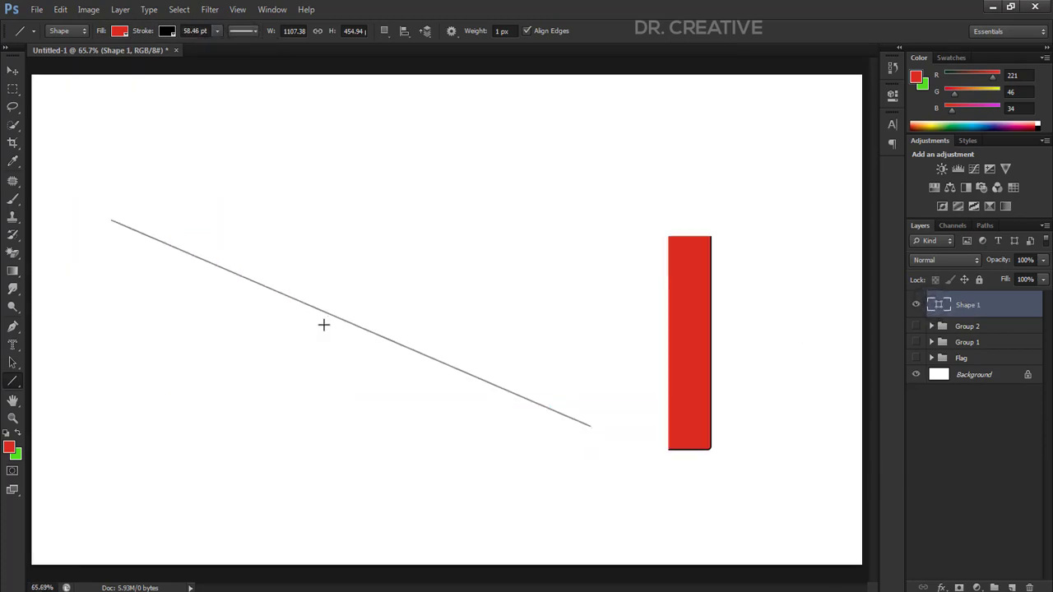
click(512, 31)
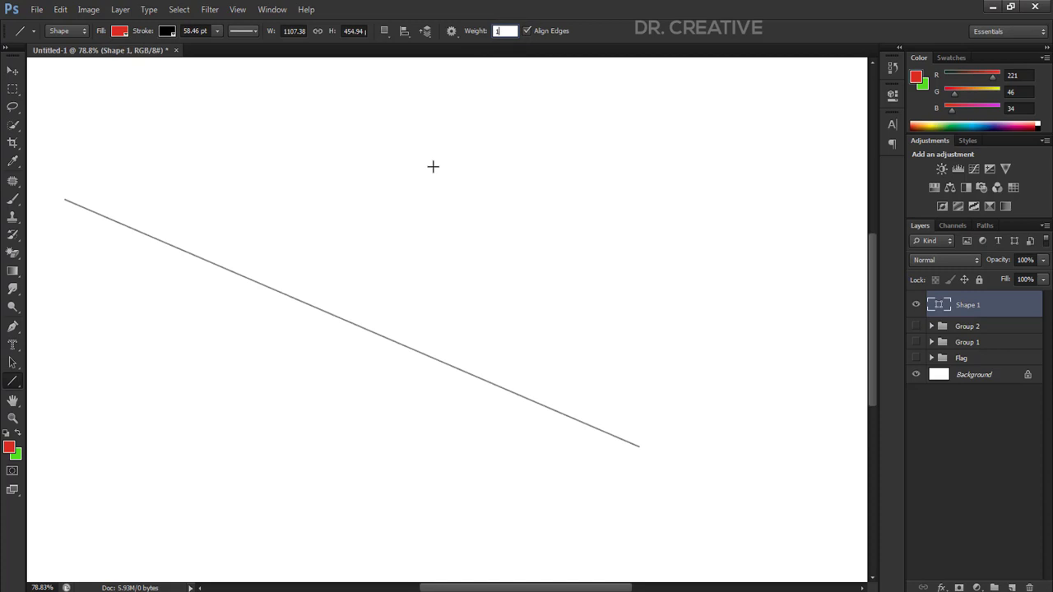
text(5)
key(Return)
drag(163, 134, 659, 294)
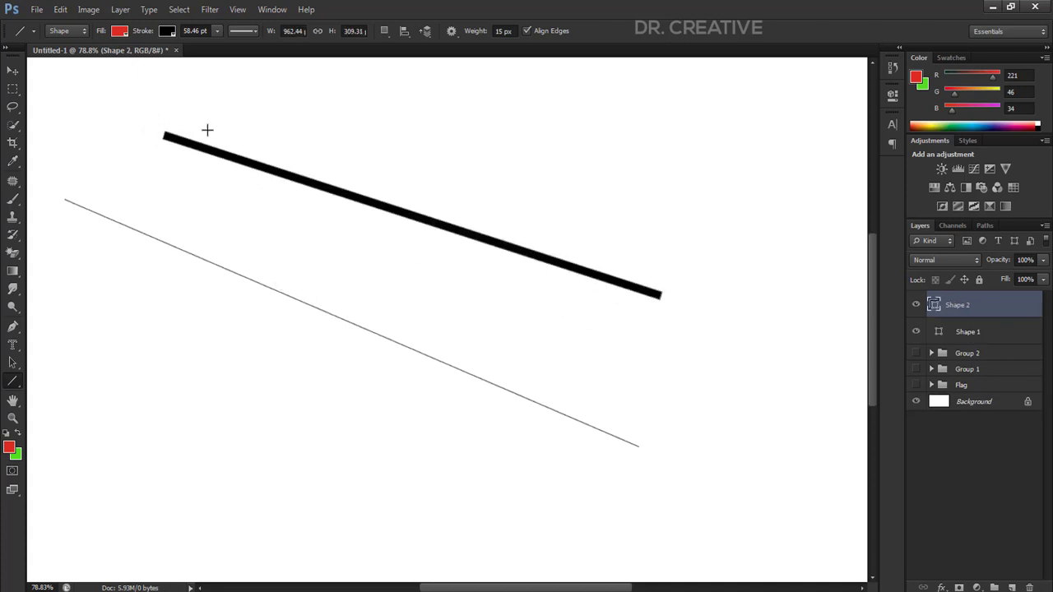
Remove the line's stroke so it shows red, and shrink the stroke width below 1 pt.
click(166, 30)
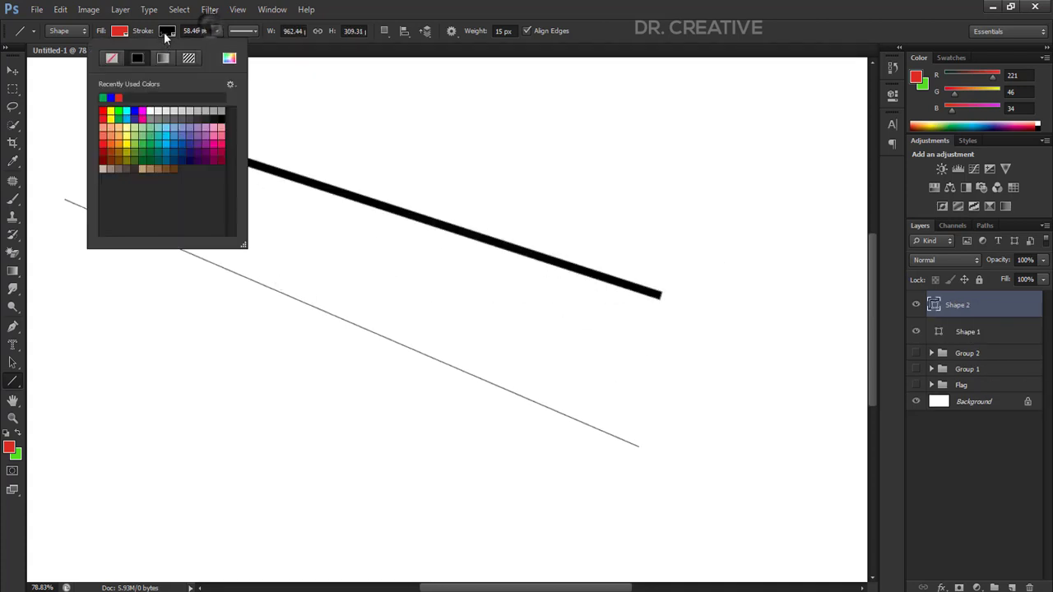
click(112, 58)
click(110, 39)
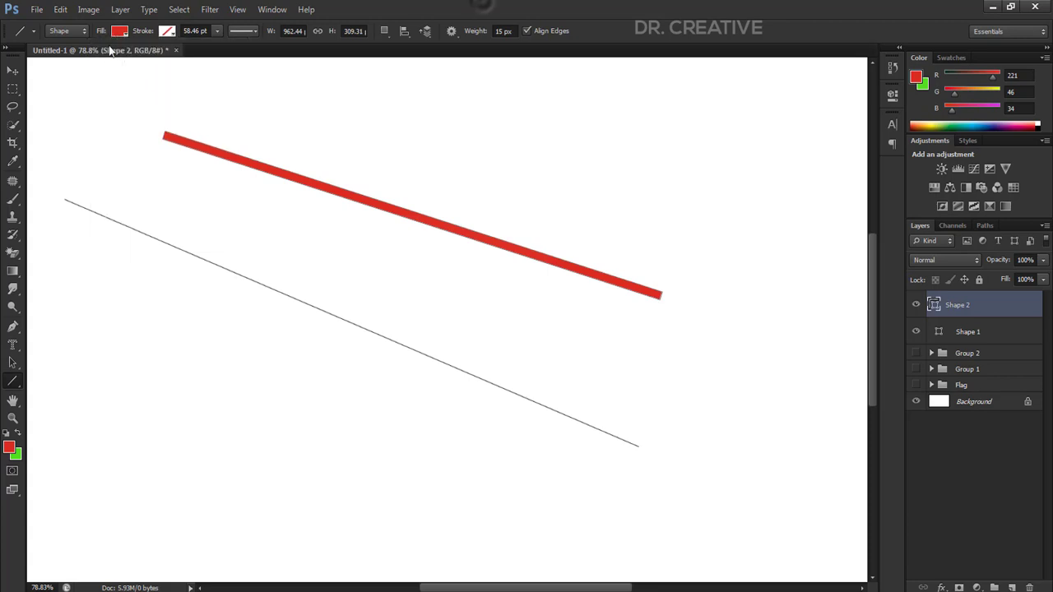
click(168, 32)
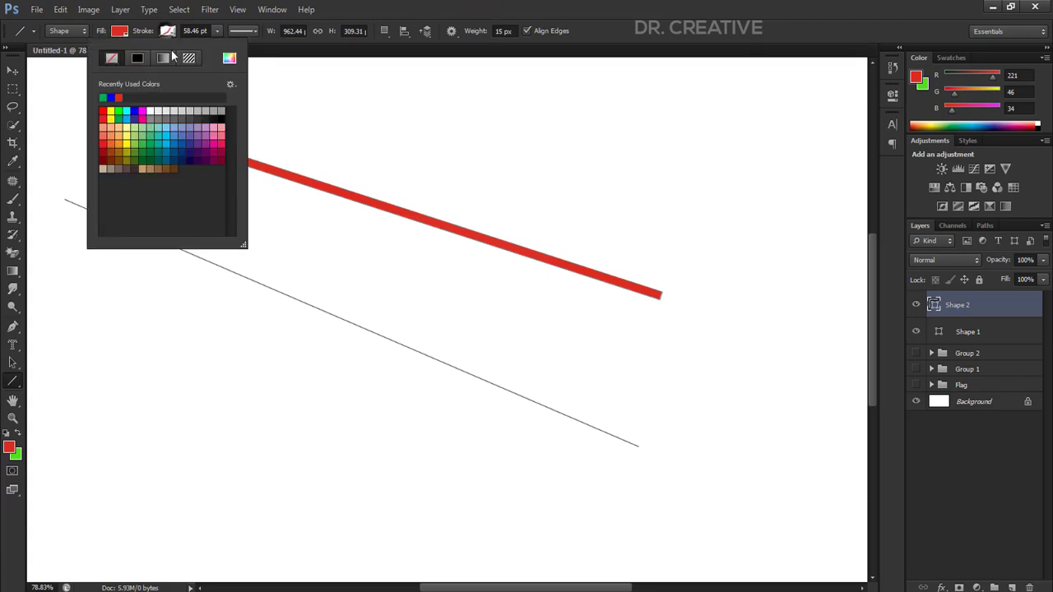
click(215, 31)
drag(189, 56, 169, 51)
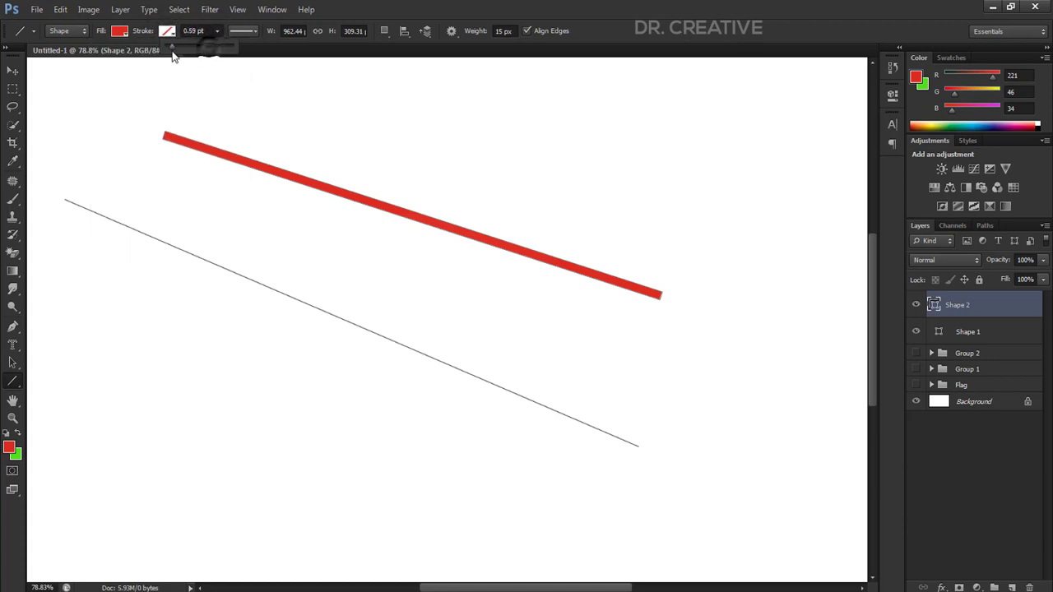
Give the line a solid black stroke about 2.65 pt thick.
click(167, 31)
click(138, 58)
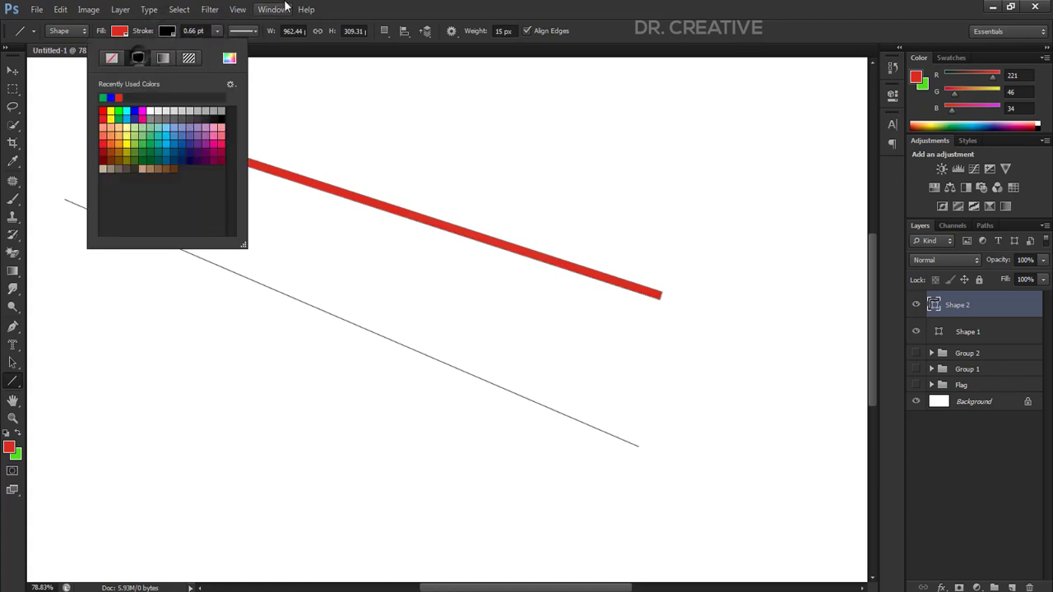
click(291, 87)
click(215, 31)
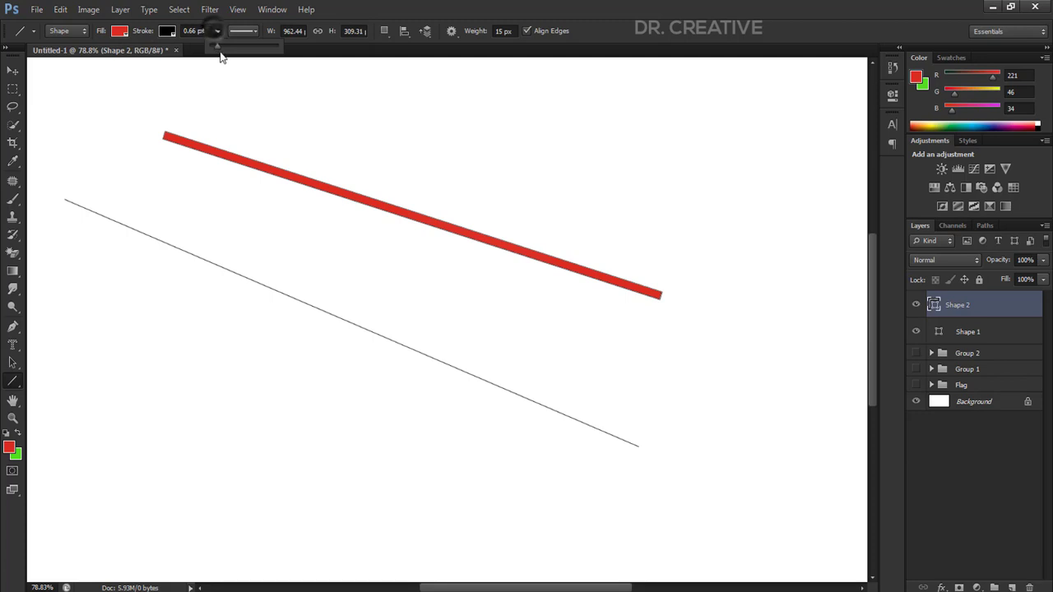
mouse_move(218, 49)
mouse_down()
mouse_move(232, 51)
mouse_move(220, 50)
mouse_up()
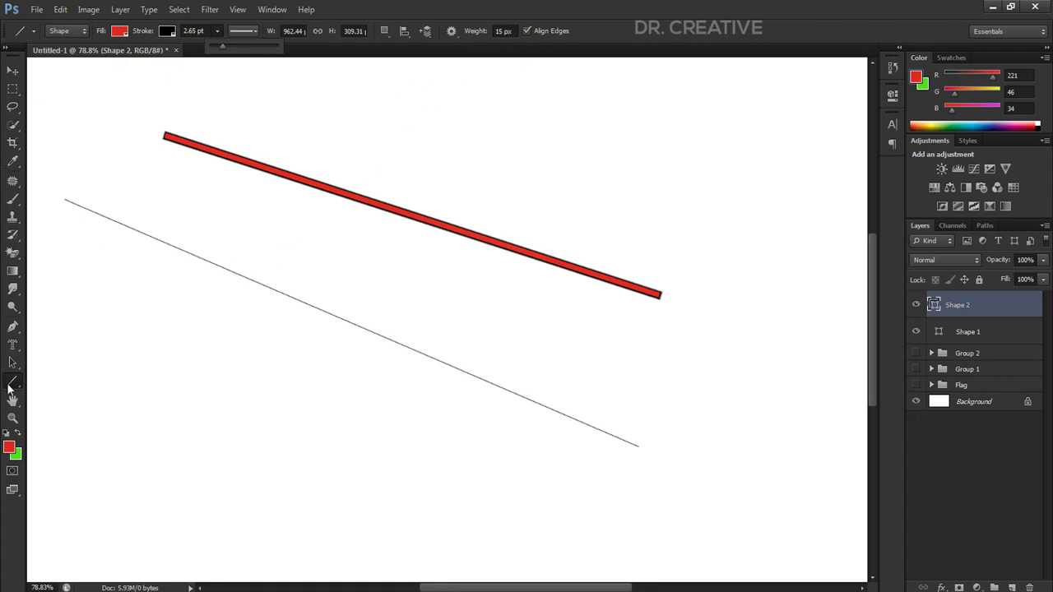
right_click(10, 385)
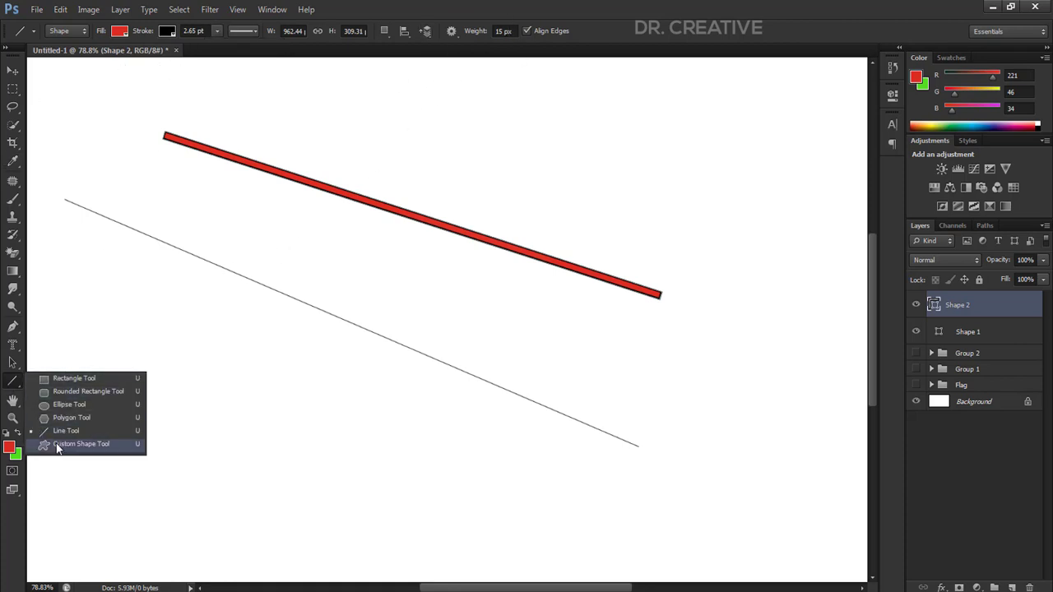
Select the Custom Shape Tool and delete all shape layers, leaving only Background.
click(57, 445)
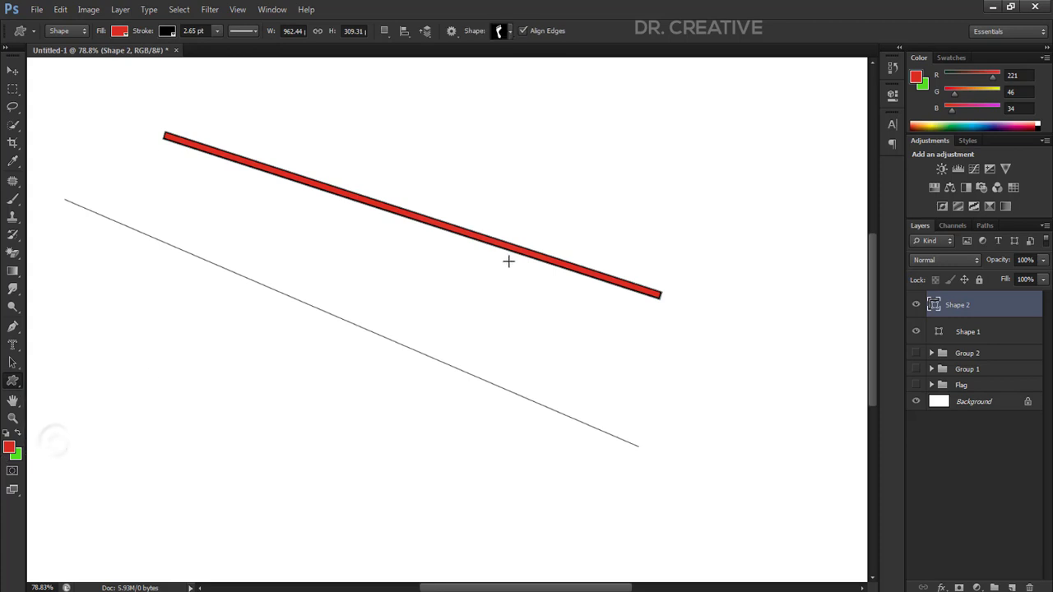
key(ctrl+minus)
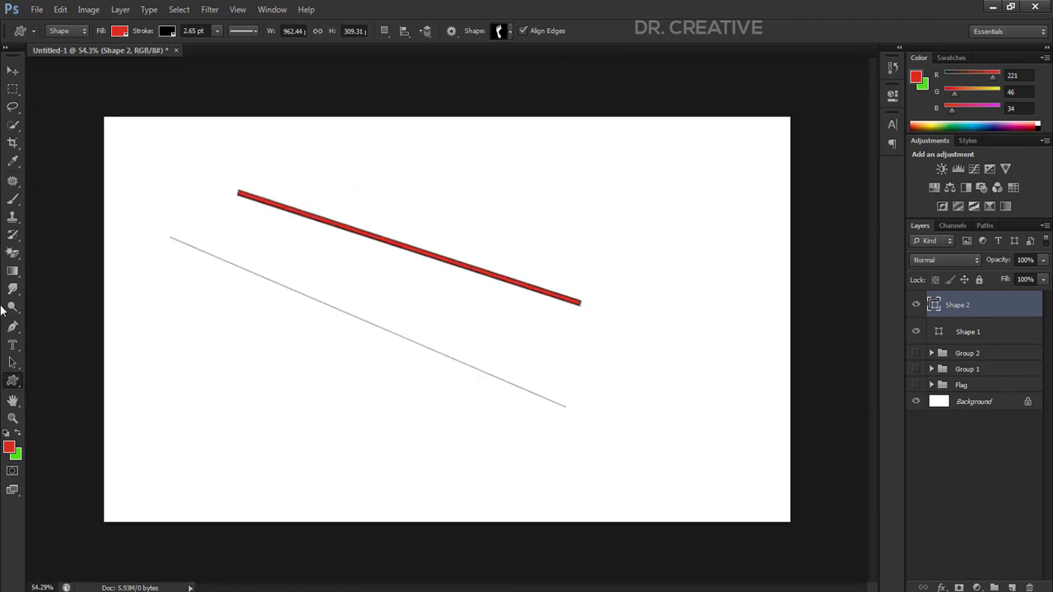
click(509, 31)
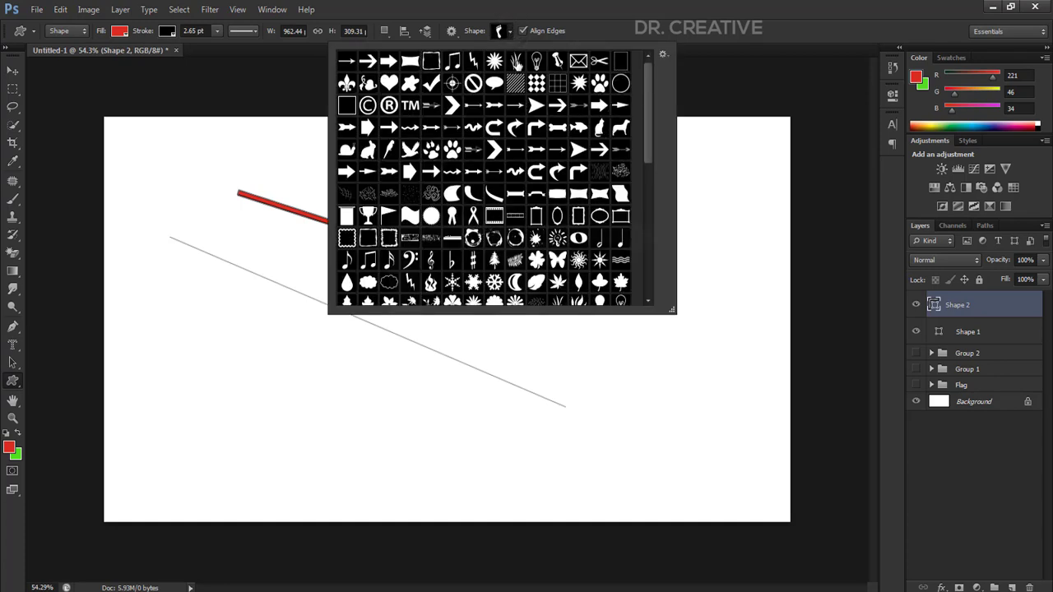
click(512, 31)
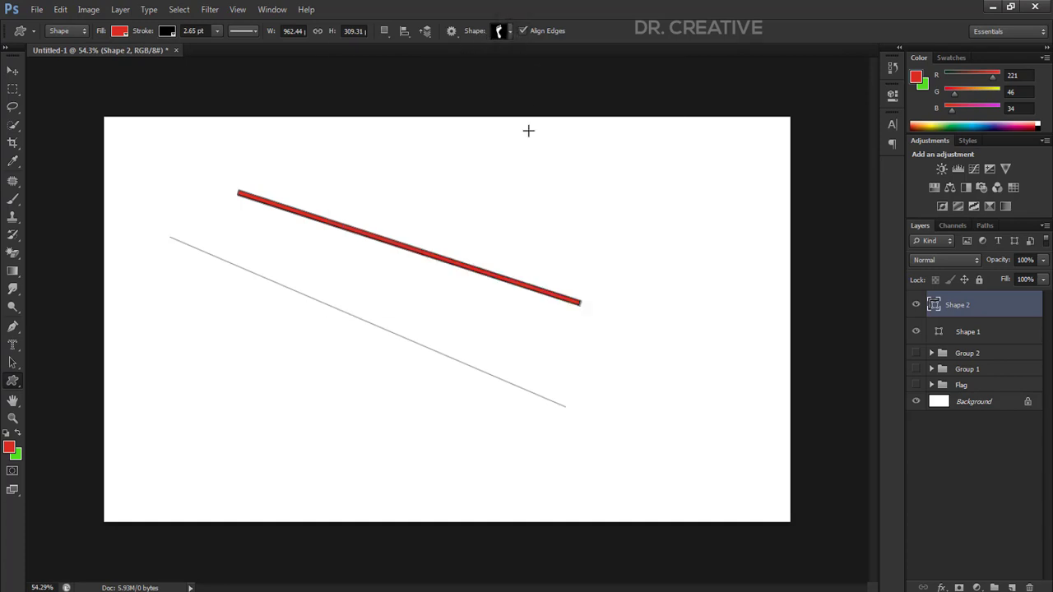
shift+click(971, 370)
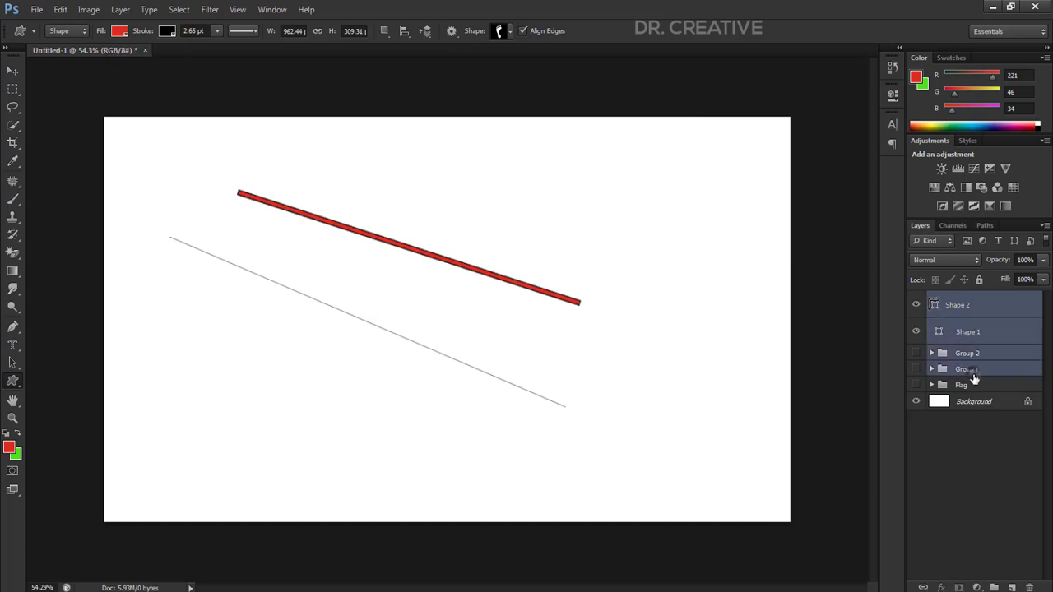
shift+click(965, 385)
key(Delete)
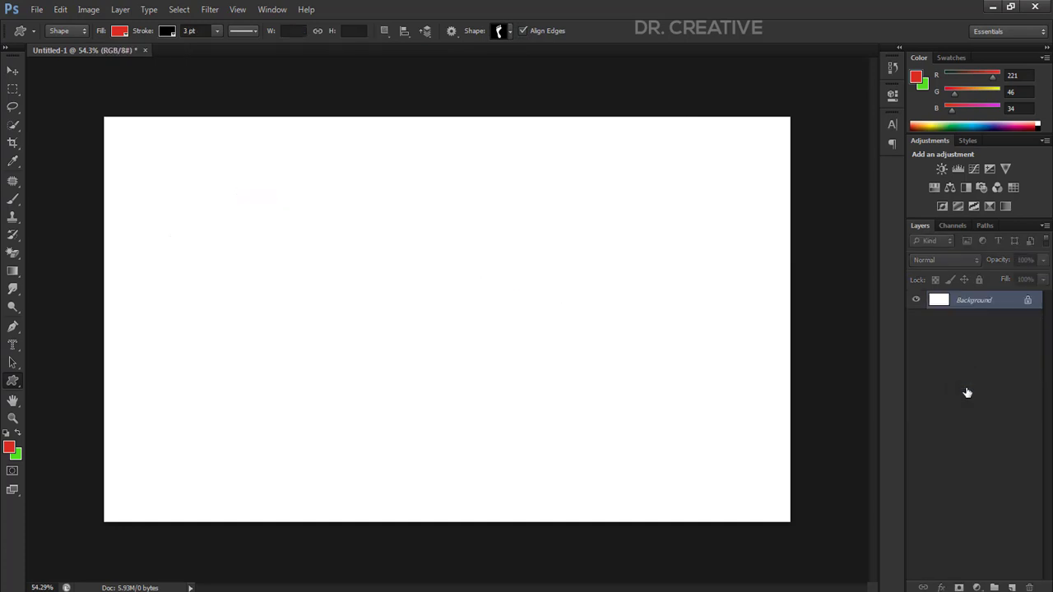
Reset the custom shape library to defaults and choose the heart shape.
click(510, 33)
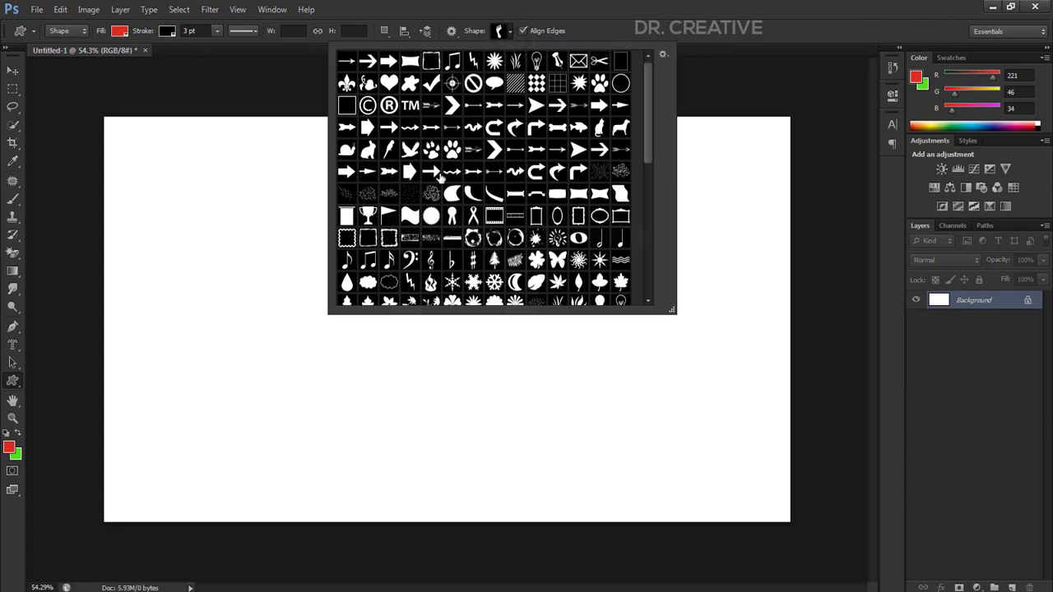
click(662, 56)
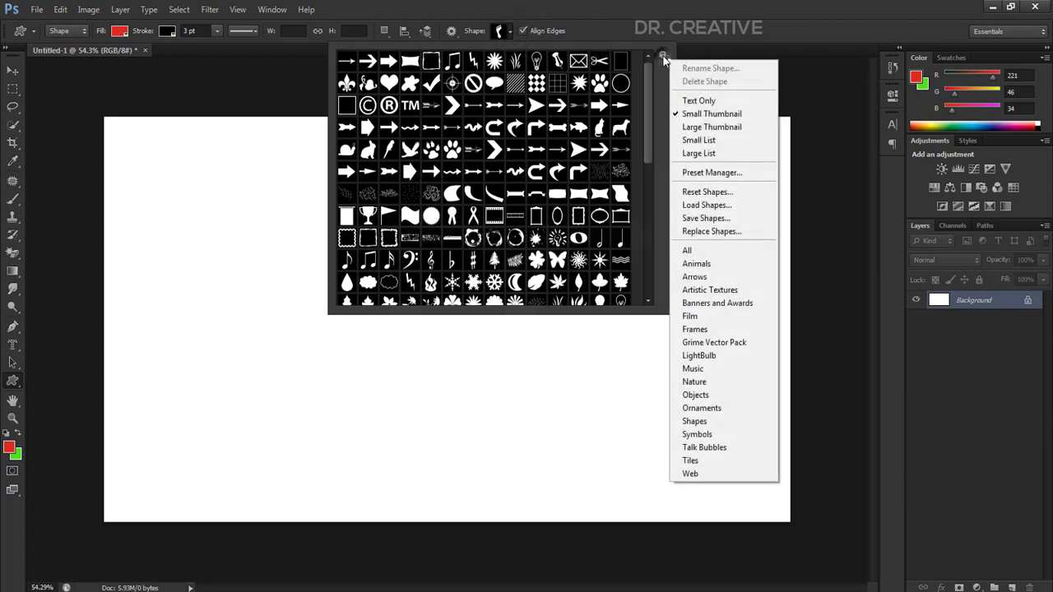
click(698, 193)
click(501, 206)
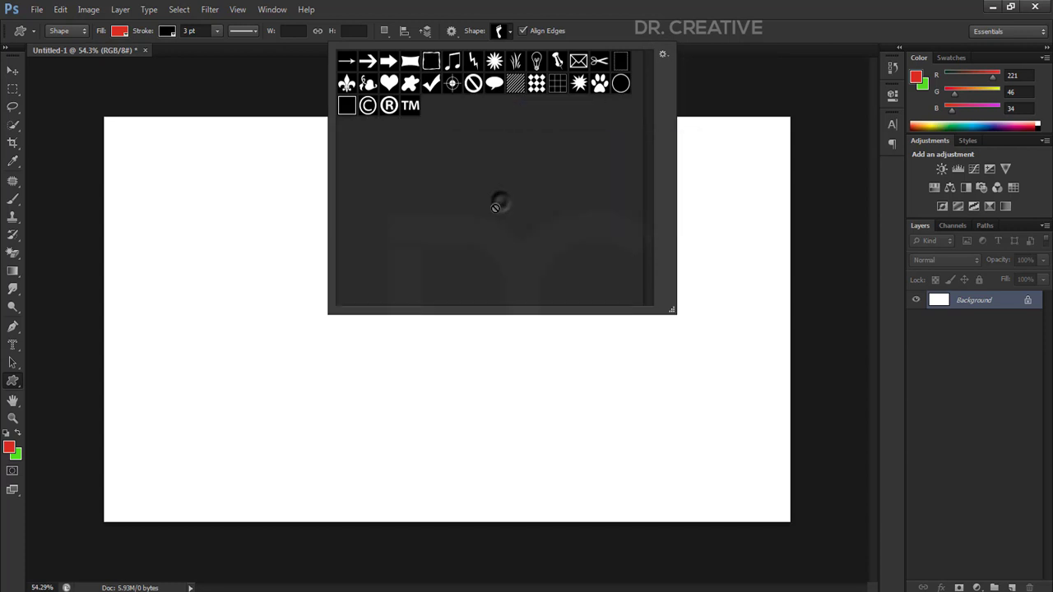
click(390, 83)
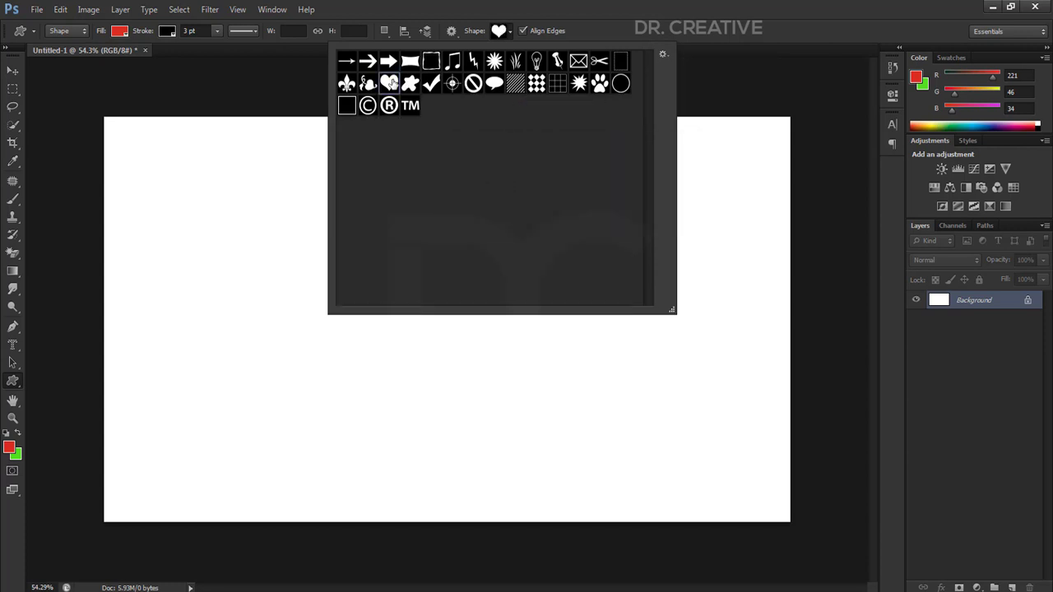
click(567, 6)
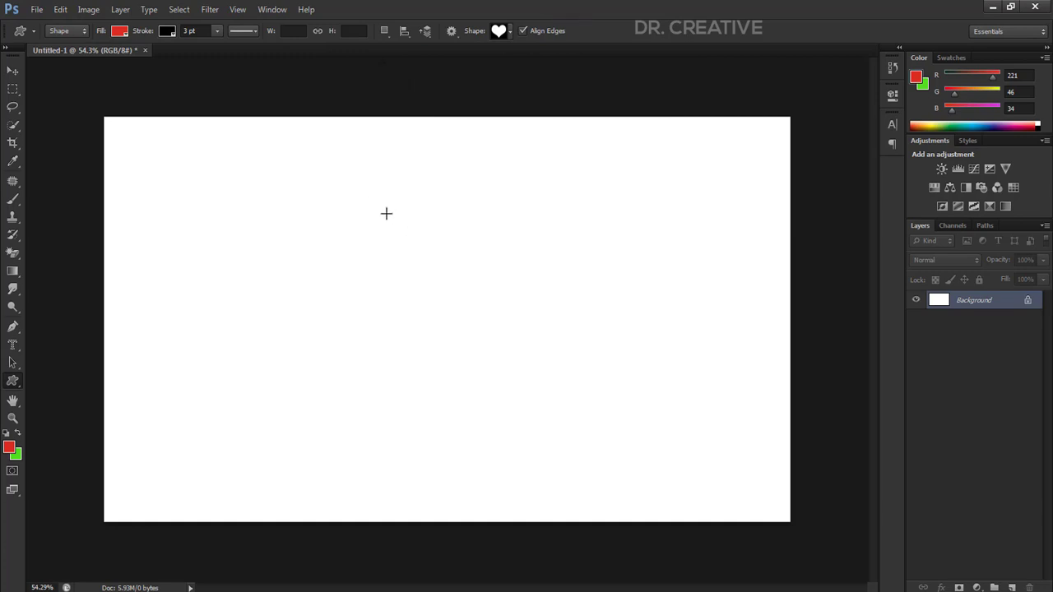
Draw a red heart in the canvas centre and nudge it slightly left.
drag(387, 213, 620, 390)
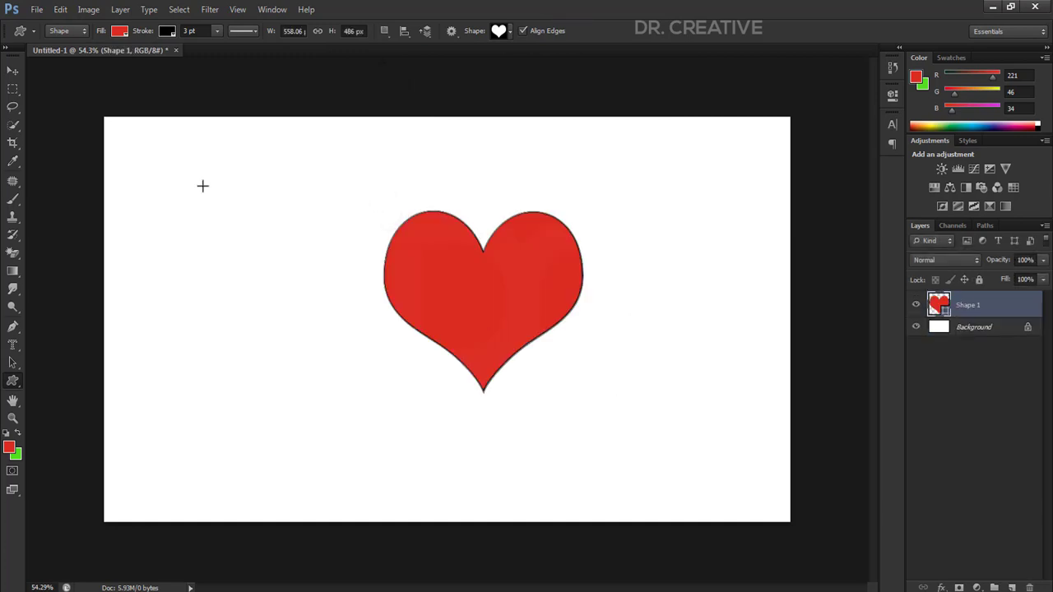
key(v)
mouse_move(477, 328)
mouse_down()
mouse_move(425, 332)
mouse_move(433, 321)
mouse_up()
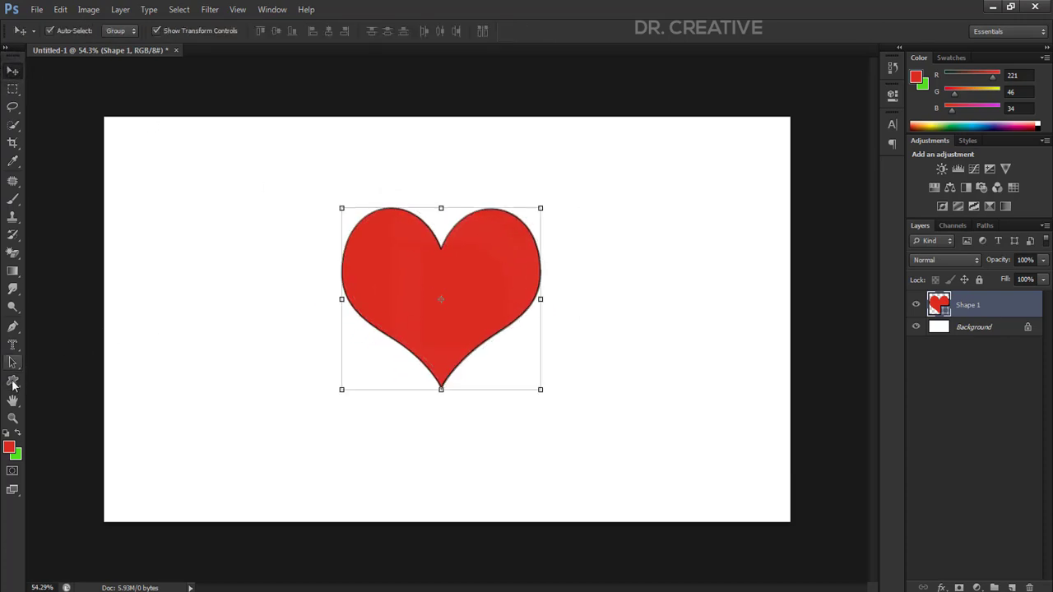
Return to the Custom Shape Tool and open the shape library's options menu.
click(13, 383)
click(55, 444)
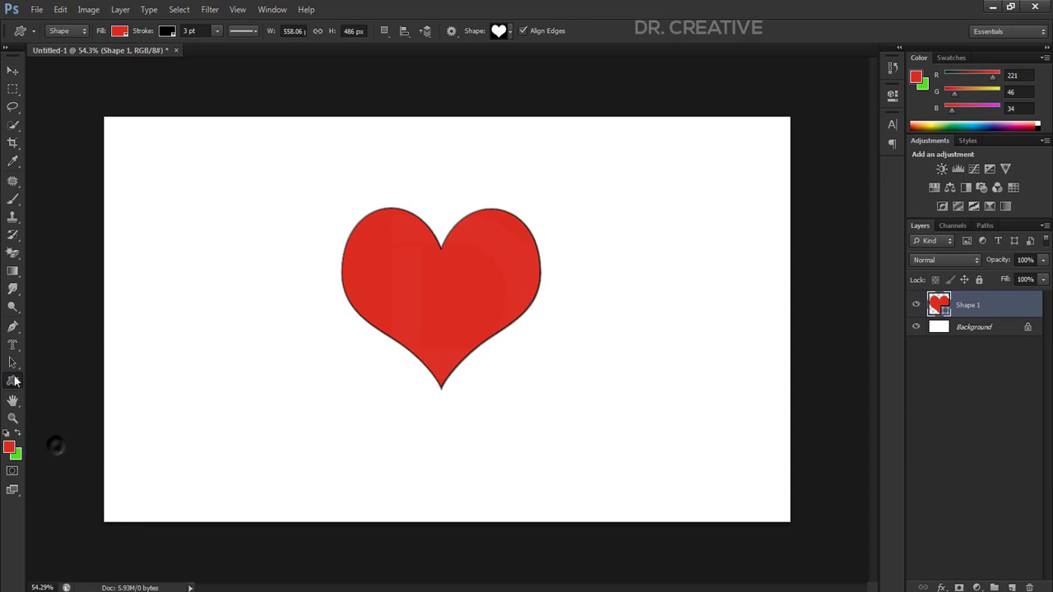
click(504, 35)
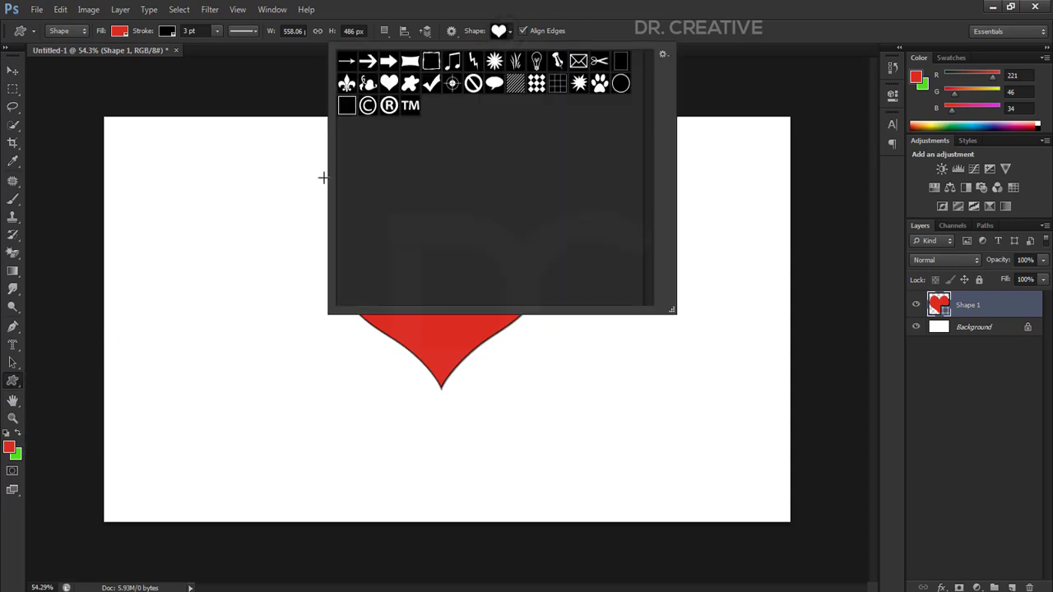
click(583, 9)
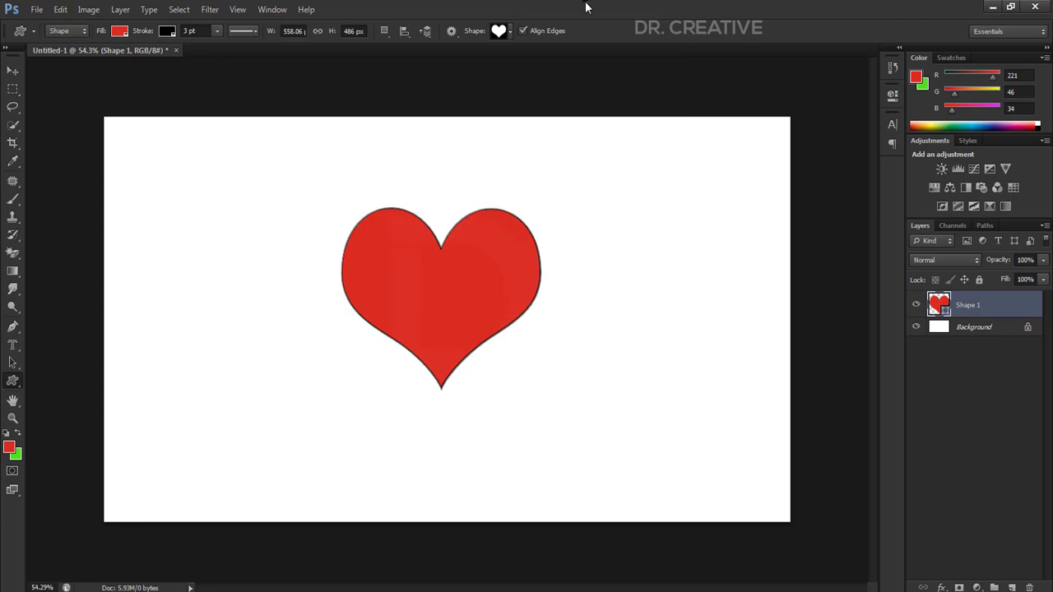
click(507, 32)
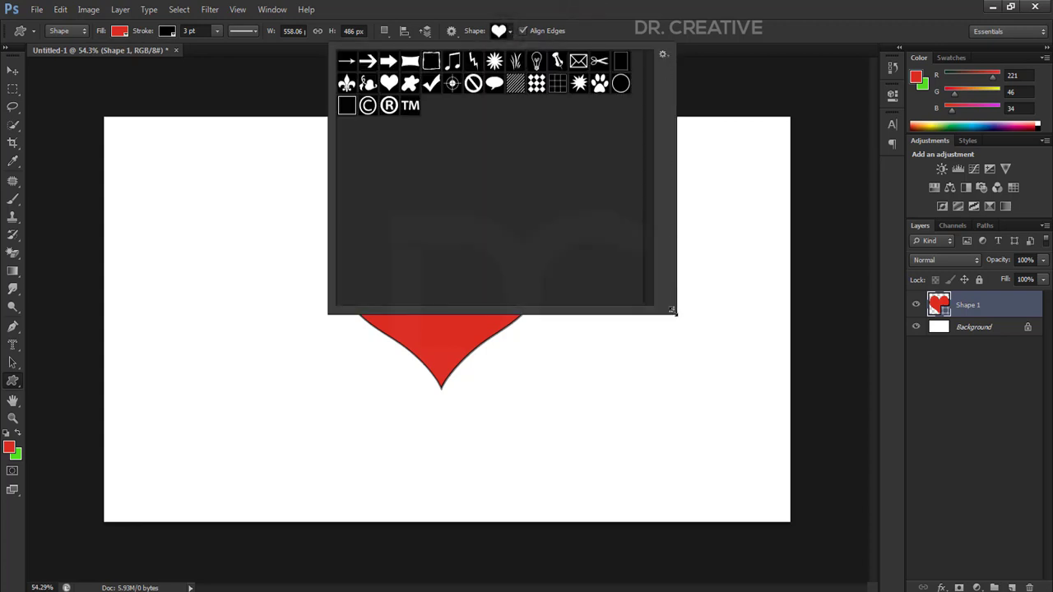
click(663, 55)
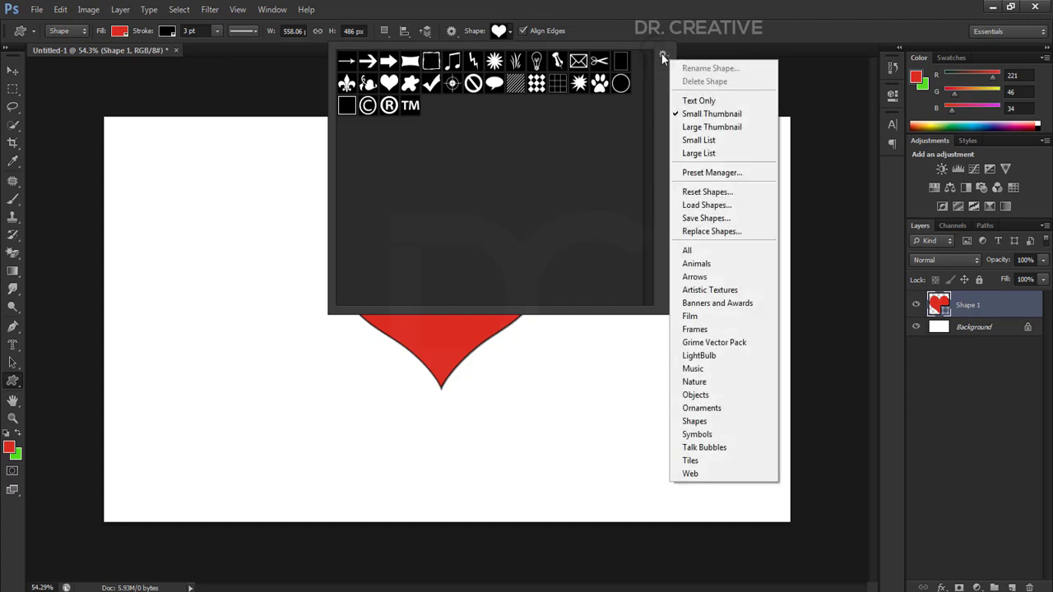
Cancel Load Shapes, then append the All shape set to the default custom shapes.
click(706, 207)
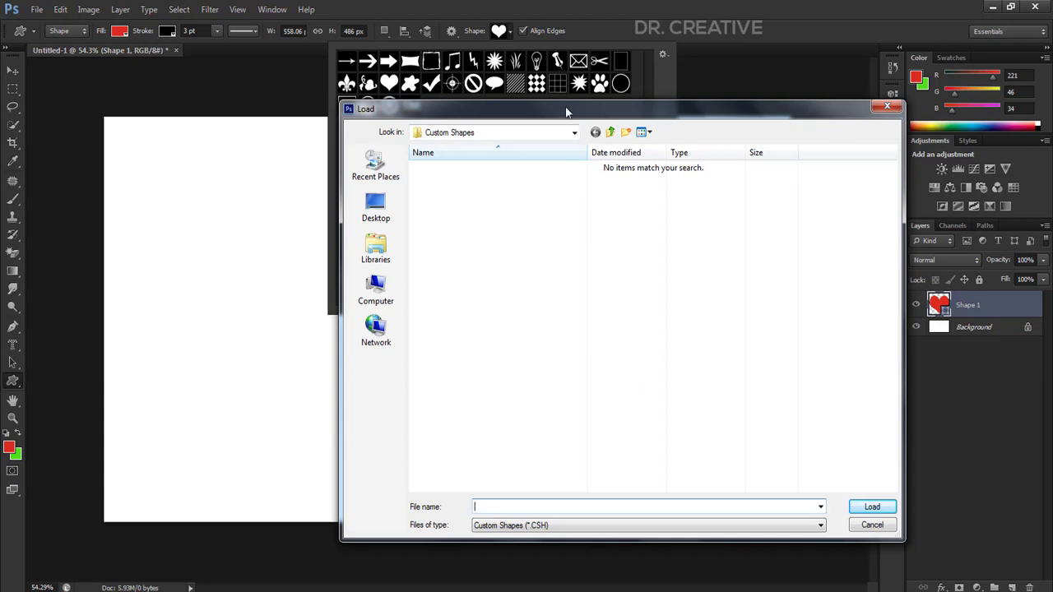
drag(566, 111, 511, 92)
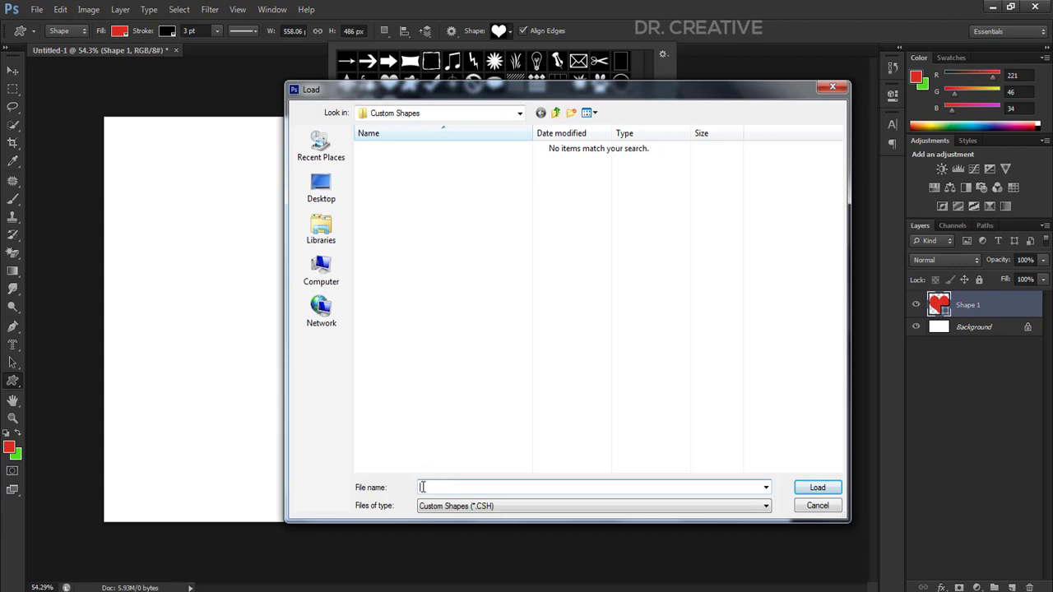
click(832, 89)
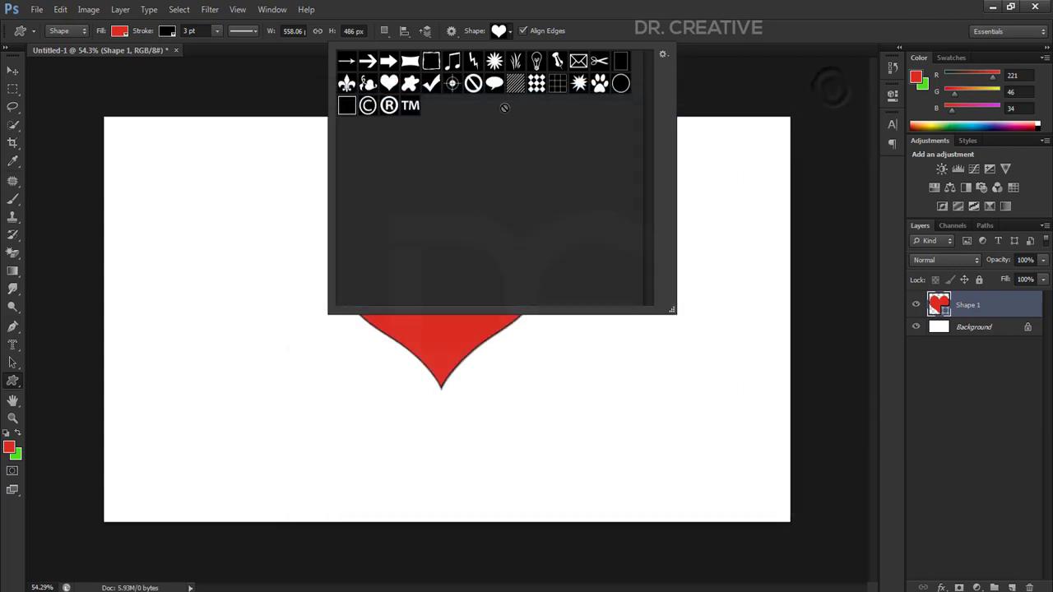
click(661, 55)
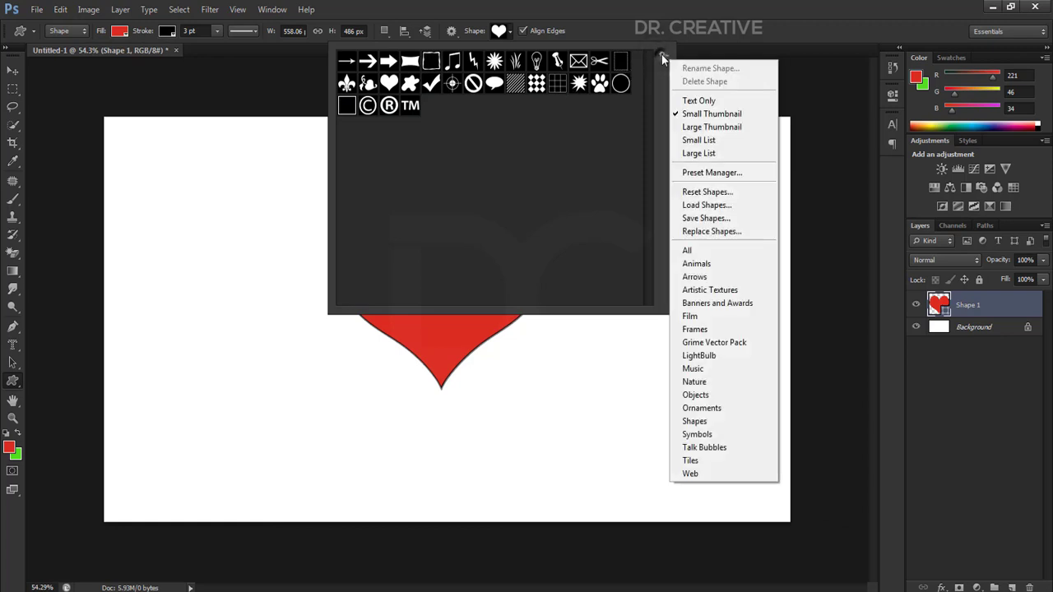
click(688, 250)
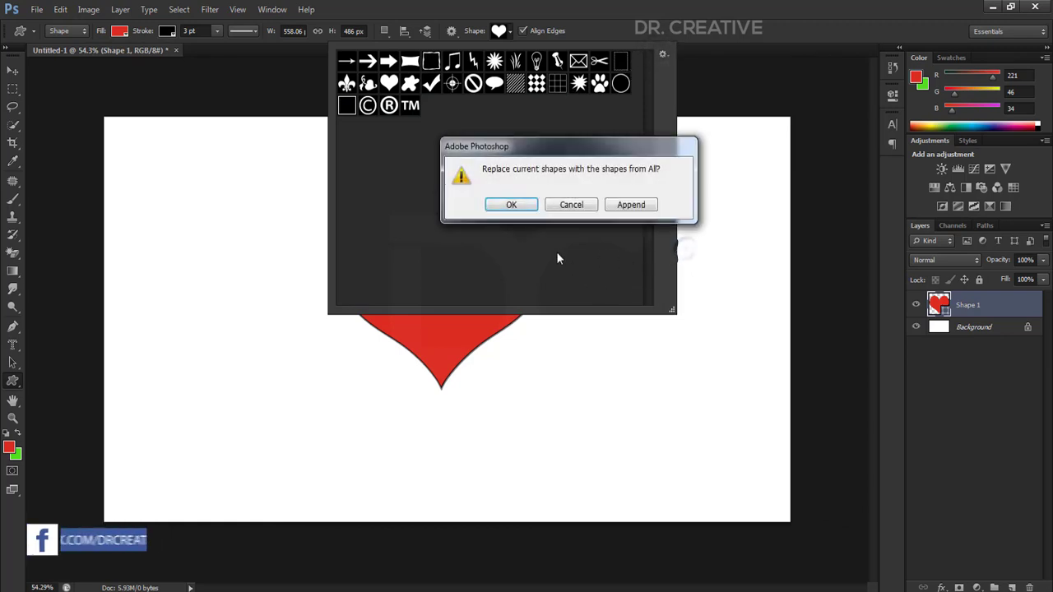
click(631, 210)
Pick the maple leaf from the shape library and draw it left of the heart.
scroll(496, 176, down, 3)
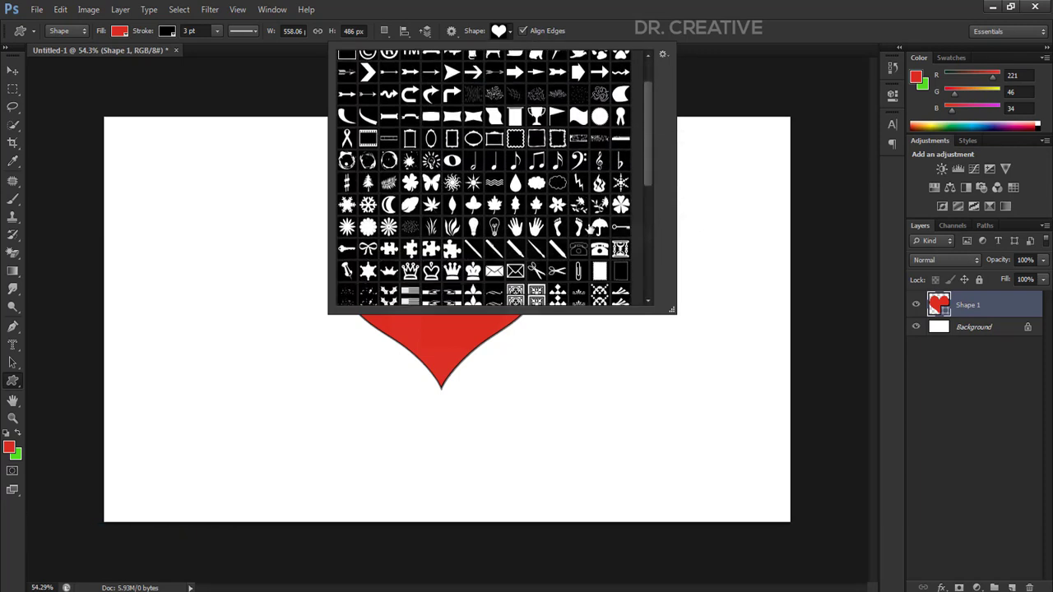
scroll(493, 214, down, 3)
scroll(490, 247, down, 3)
scroll(489, 256, down, 1)
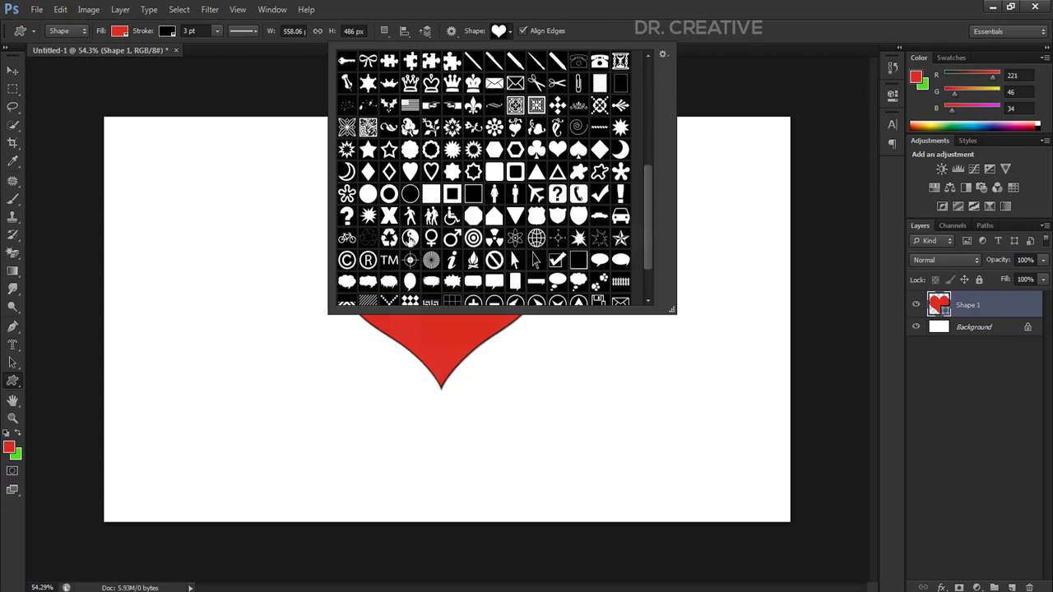
scroll(409, 239, up, 2)
scroll(515, 249, up, 2)
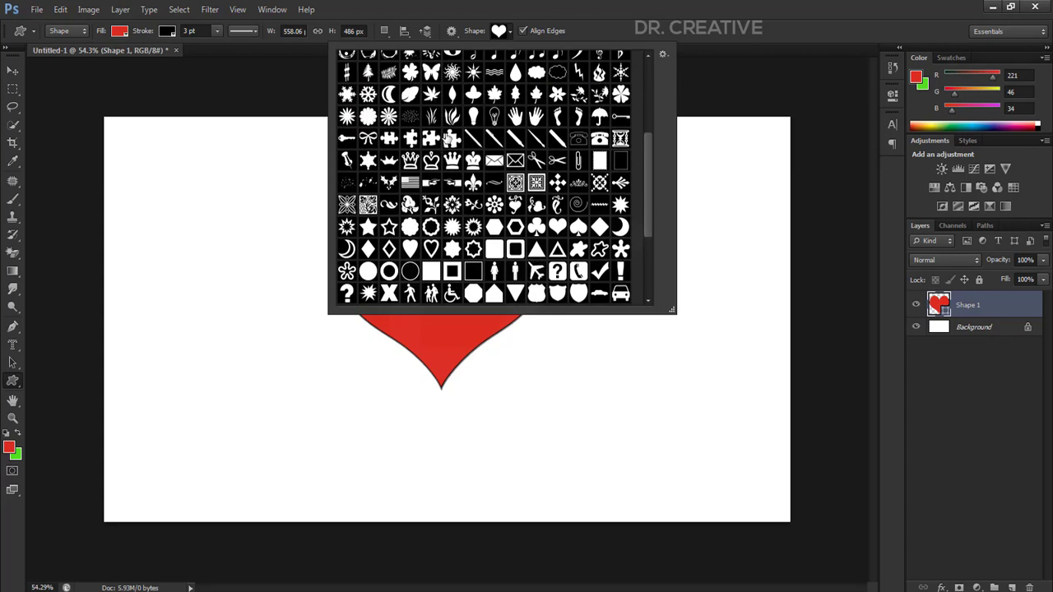
scroll(490, 165, up, 2)
click(495, 139)
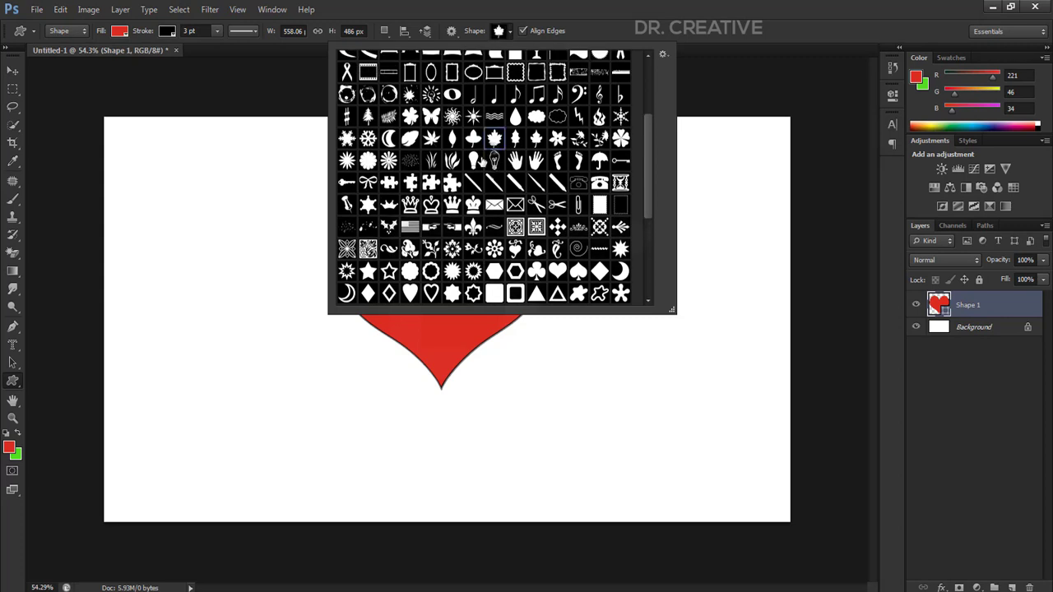
click(195, 282)
drag(186, 255, 370, 441)
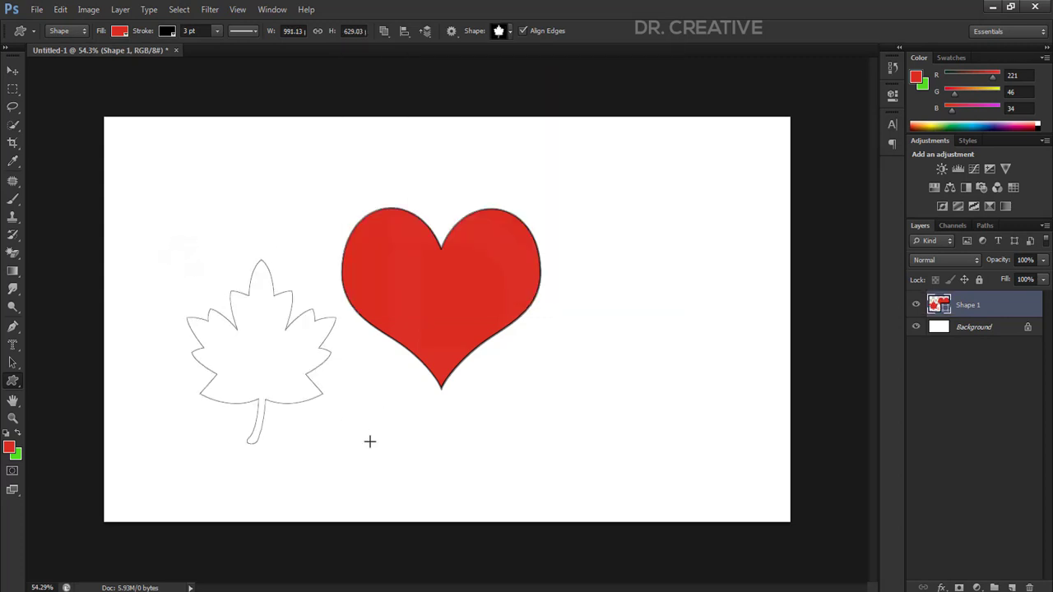
Change the shapes' fill from red to green, then browse the custom shape list.
click(125, 32)
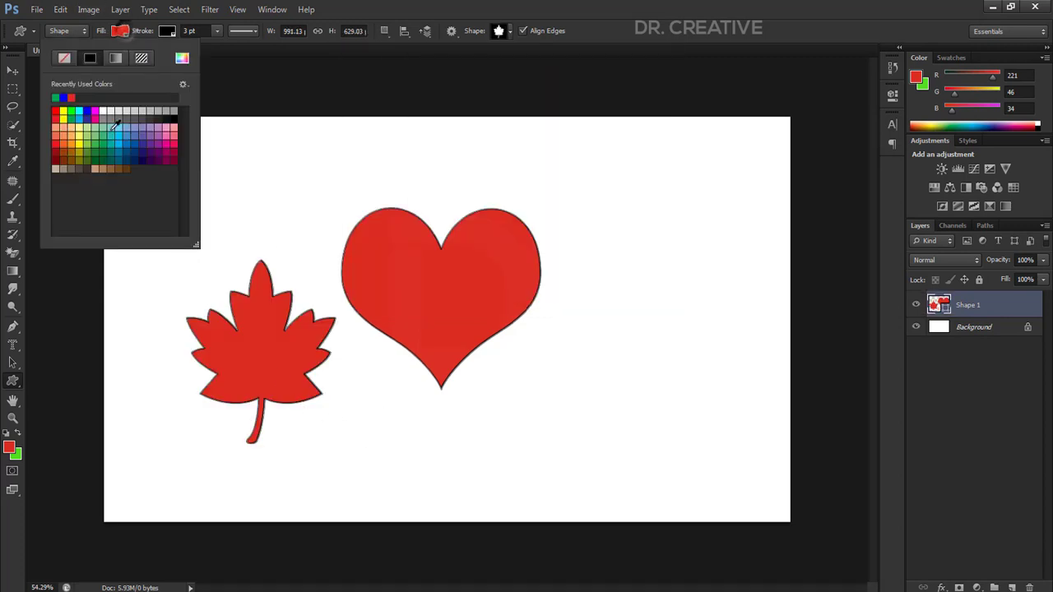
click(74, 102)
click(528, 5)
scroll(538, 226, down, 2)
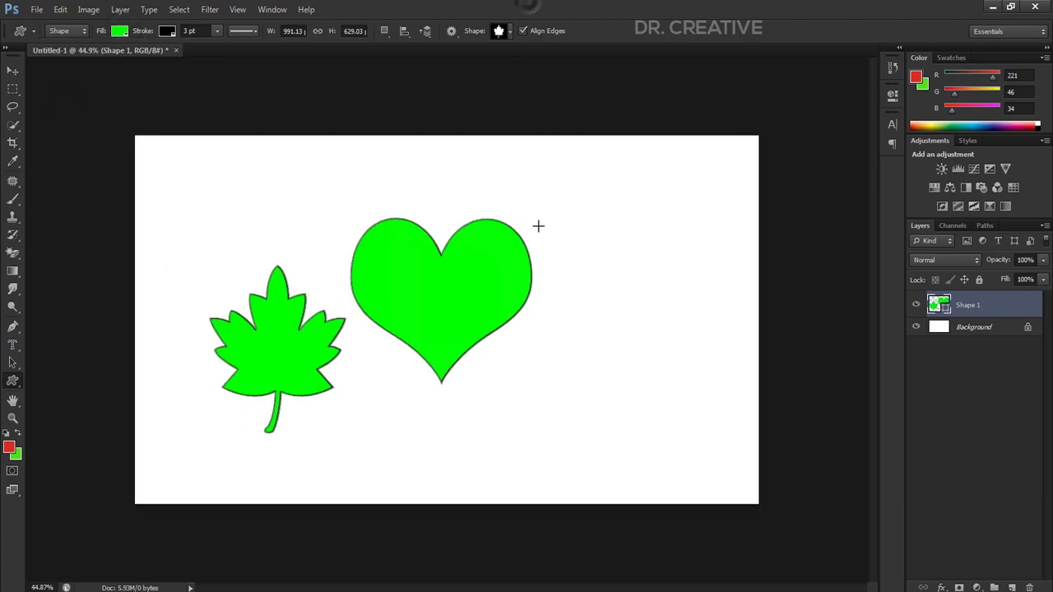
scroll(581, 254, down, 1)
scroll(581, 254, up, 2)
scroll(534, 247, up, 2)
click(510, 32)
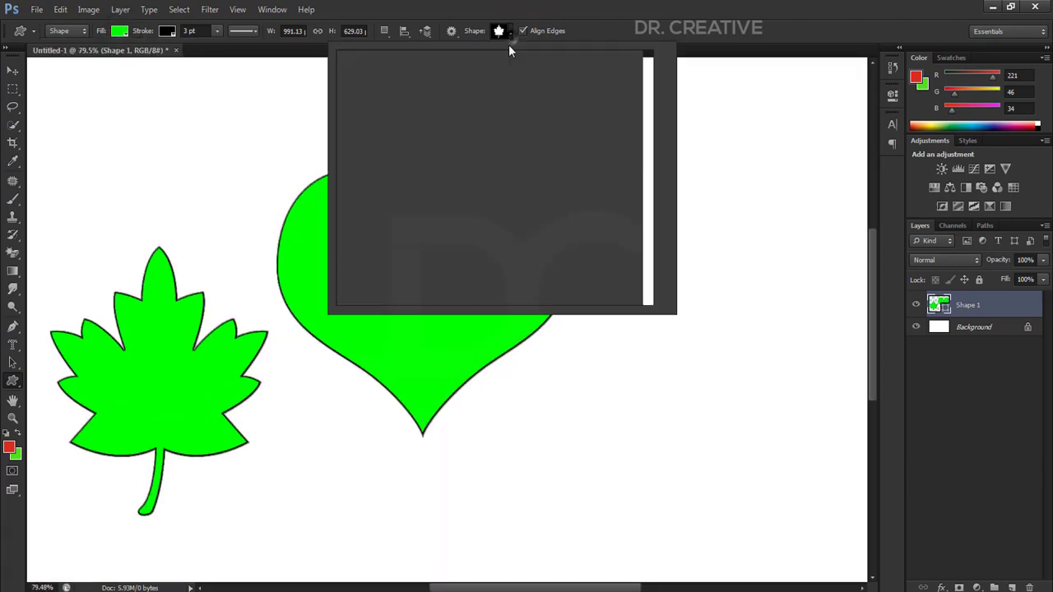
scroll(491, 239, down, 3)
scroll(491, 239, down, 2)
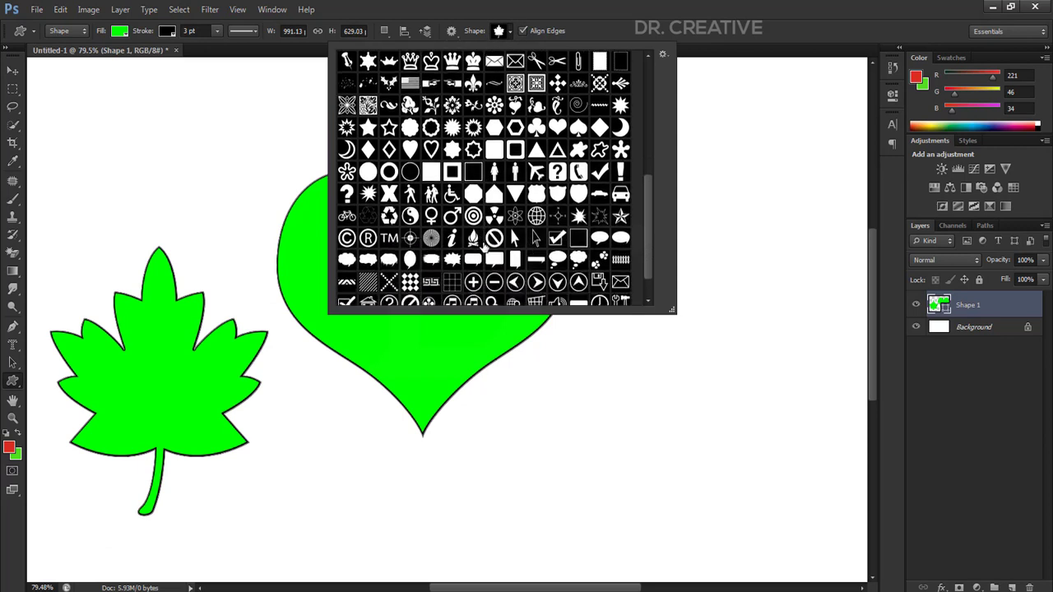
scroll(485, 246, down, 2)
click(627, 6)
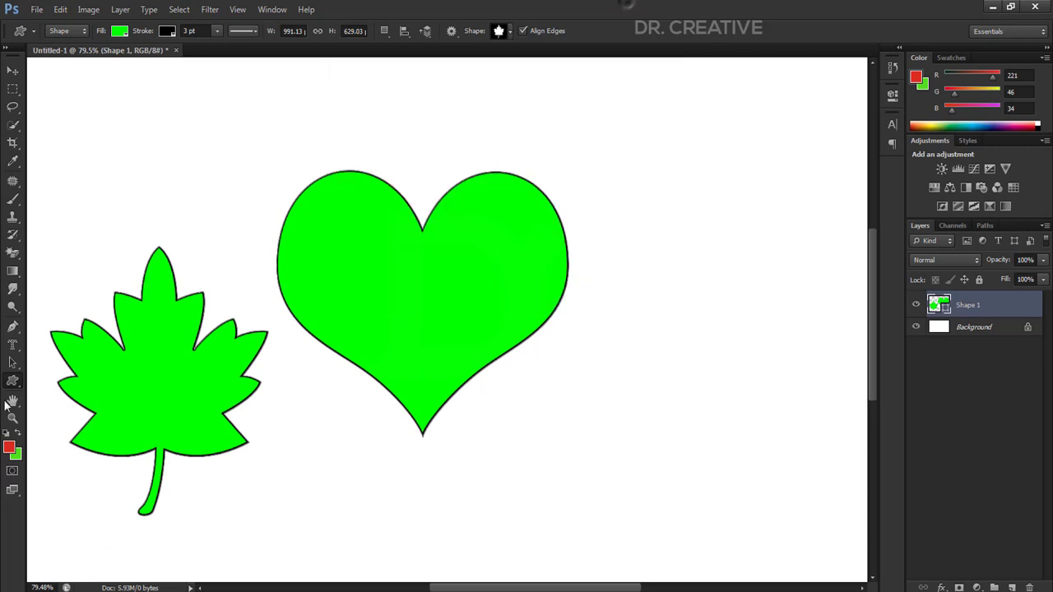
Hide the leaf-and-heart layer and draw a wide rectangle with the Rectangle Tool.
right_click(12, 380)
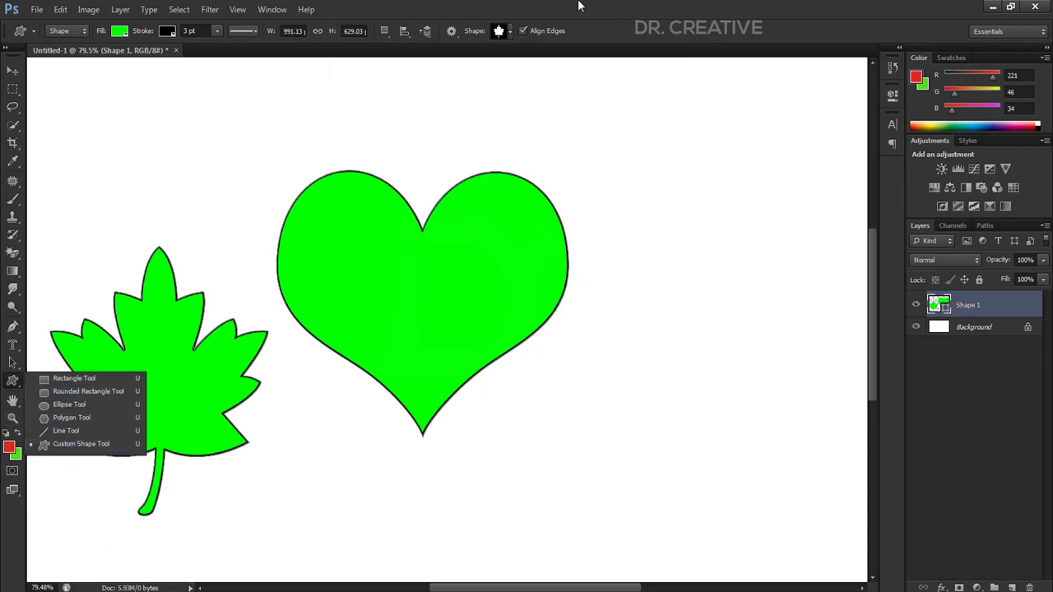
scroll(563, 148, down, 1)
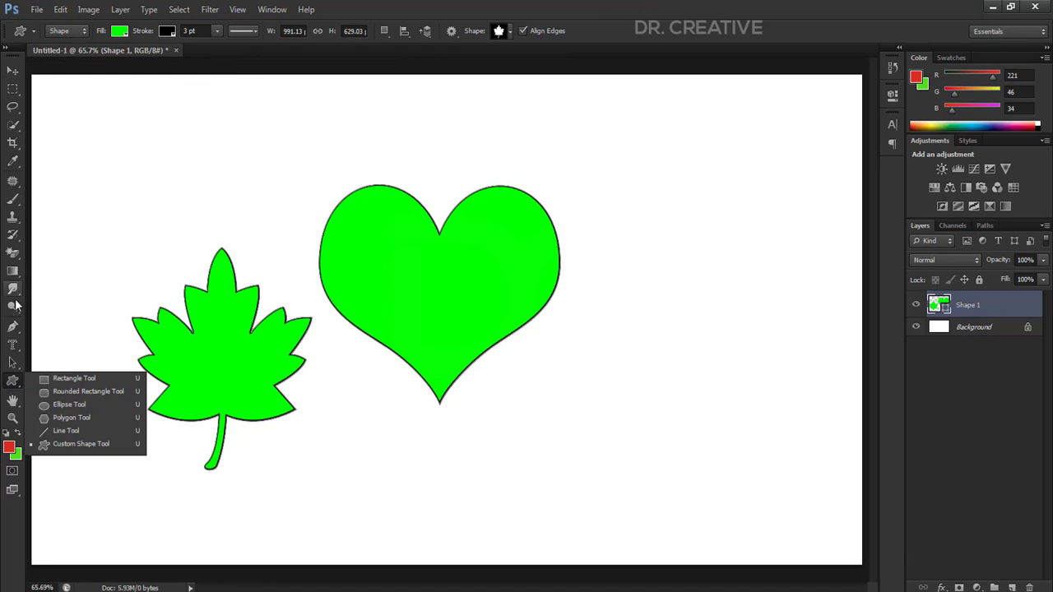
click(13, 361)
click(12, 381)
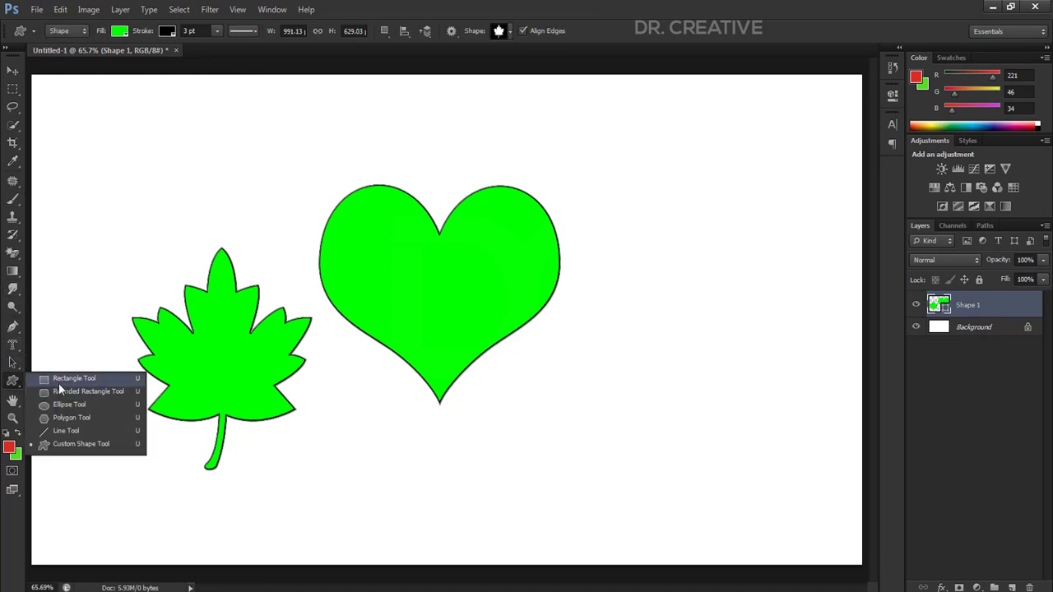
click(44, 375)
click(915, 304)
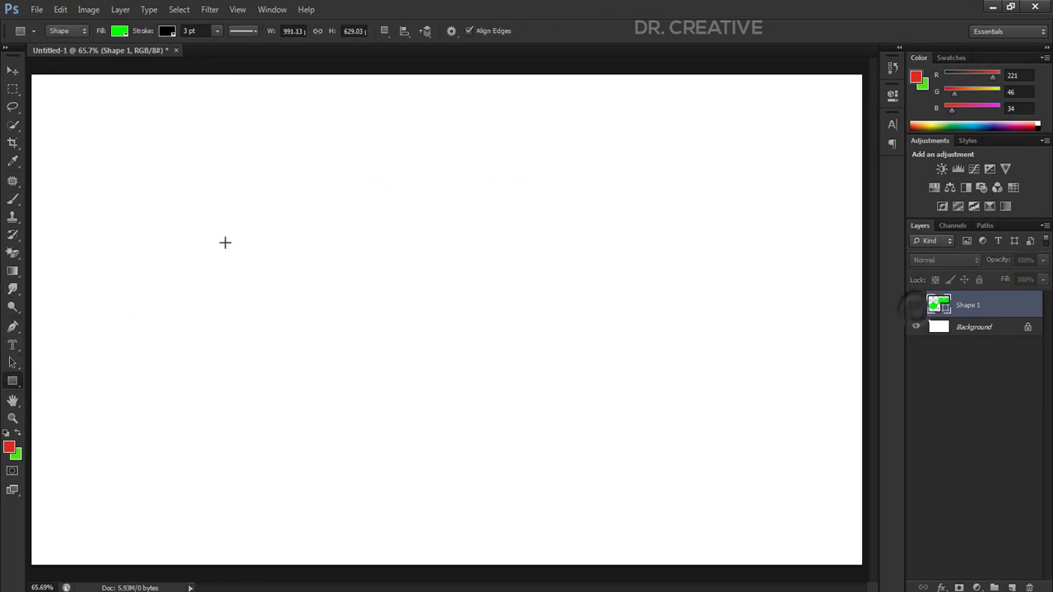
drag(222, 232, 542, 396)
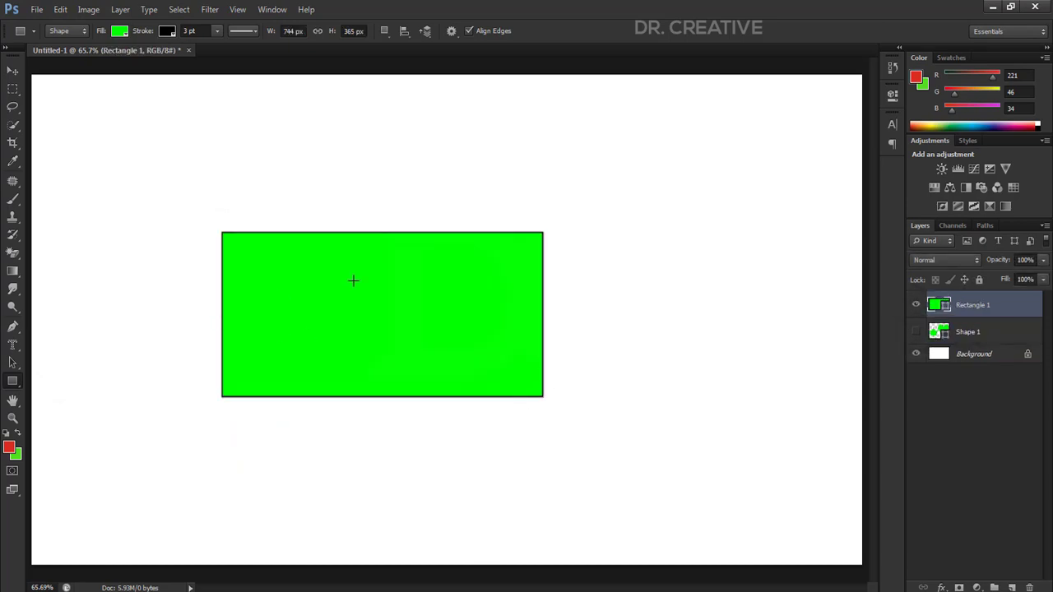
Try Edit > Define Custom Shape on the rectangle, then dismiss the naming prompt.
right_click(311, 258)
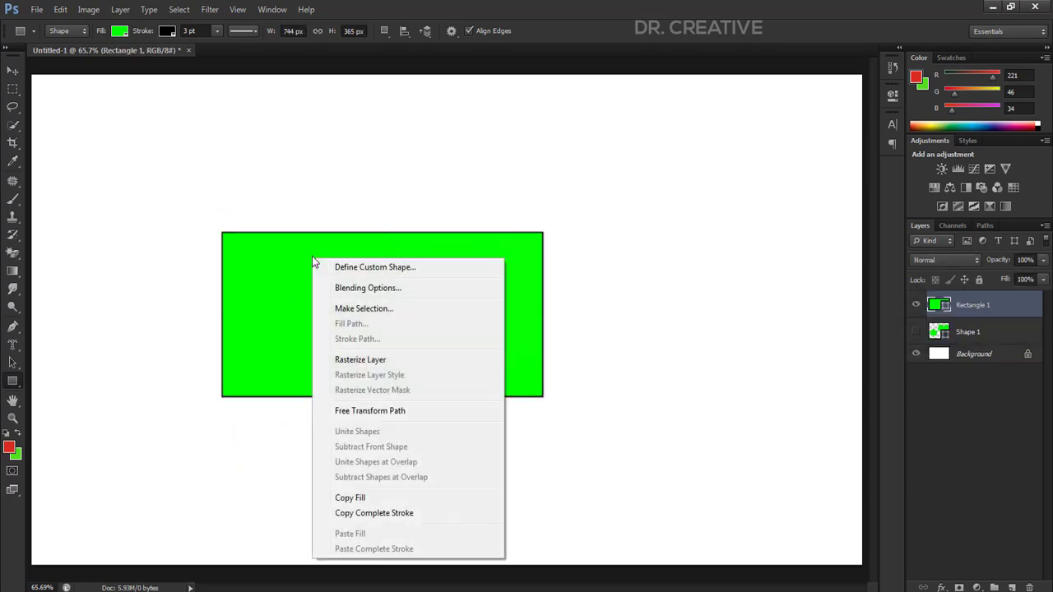
right_click(523, 281)
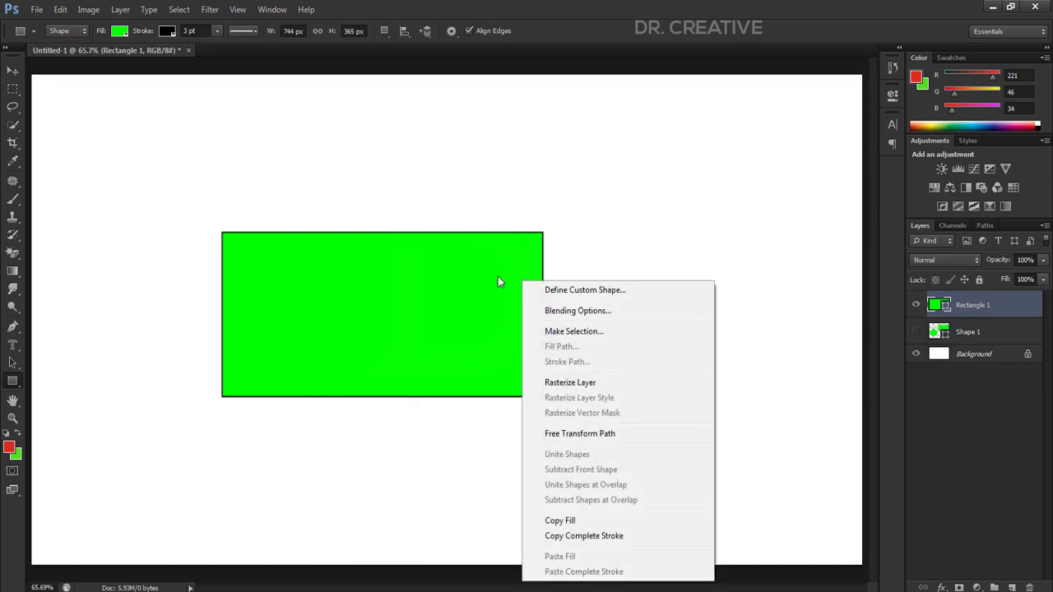
click(509, 216)
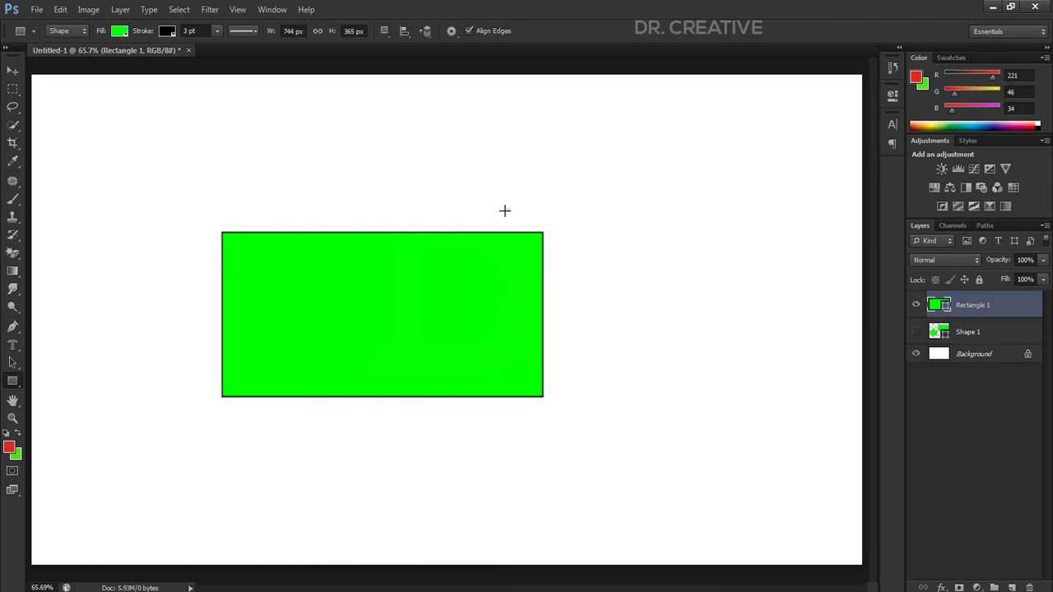
click(60, 10)
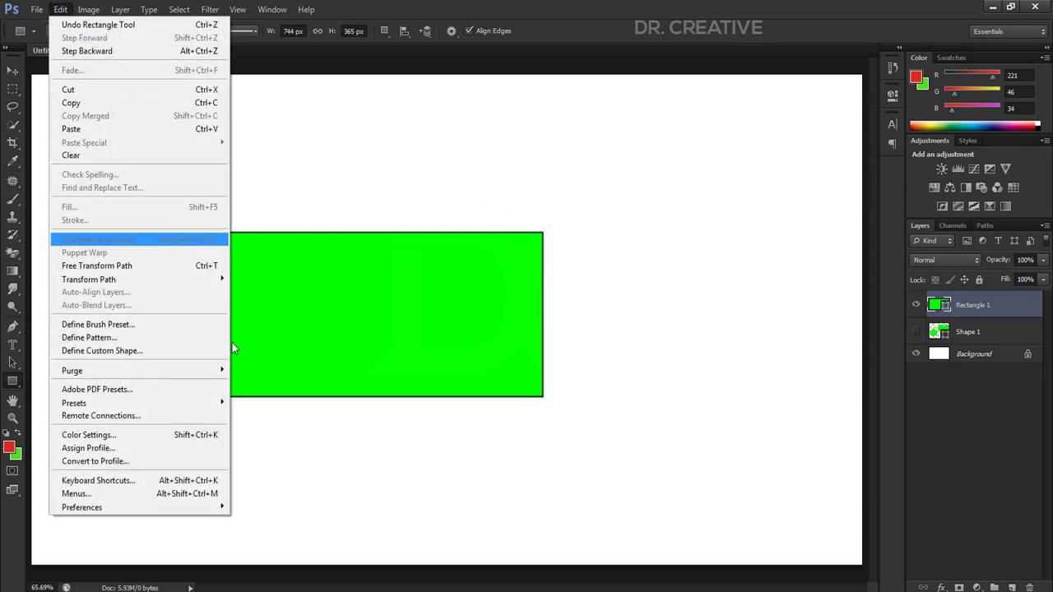
click(110, 352)
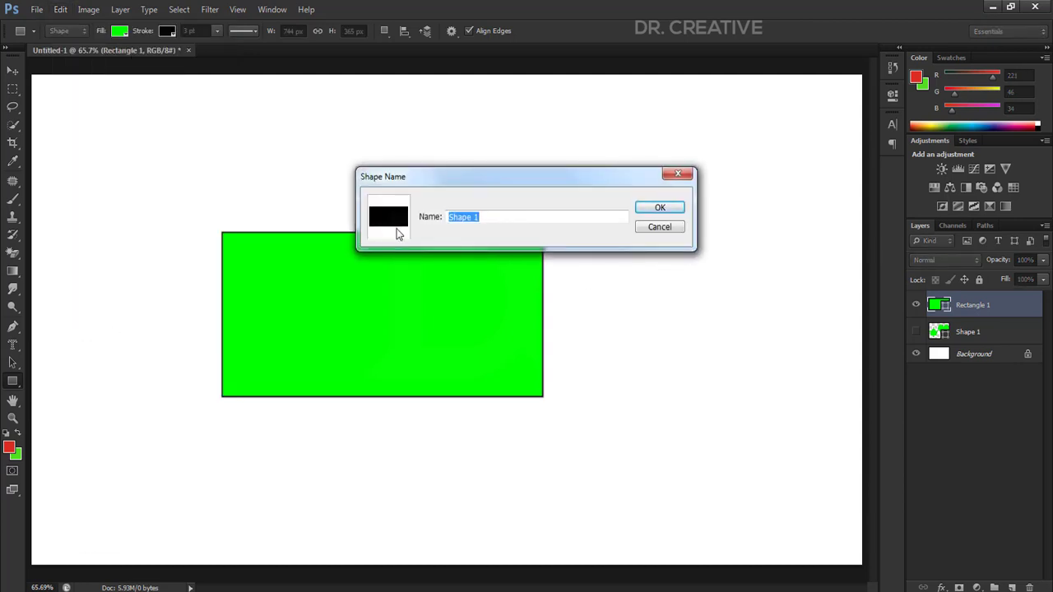
click(648, 228)
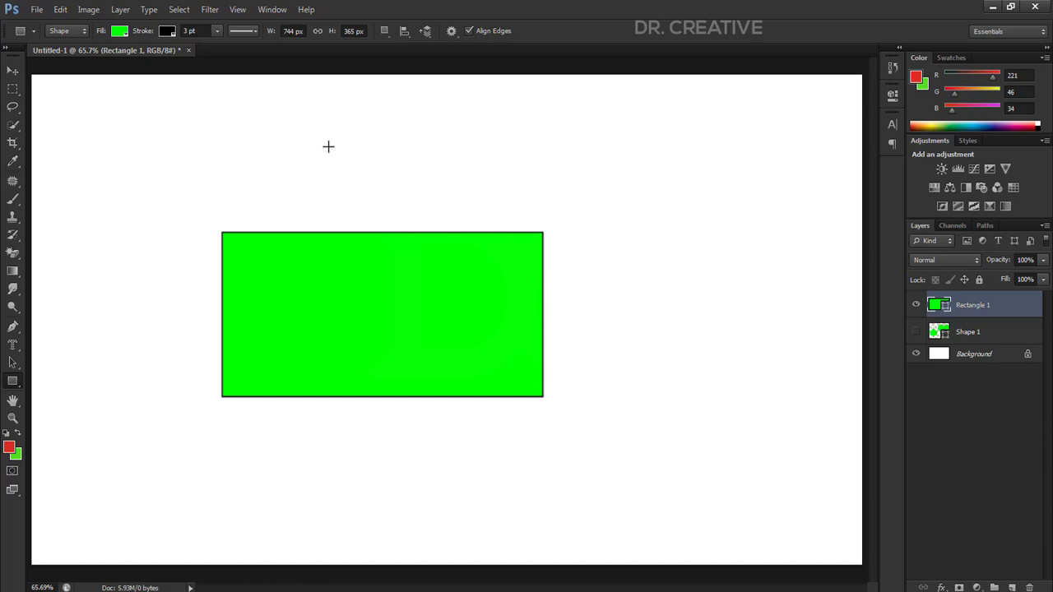
Draw a tall rectangle over the first and merge both into one shape.
drag(316, 150, 427, 337)
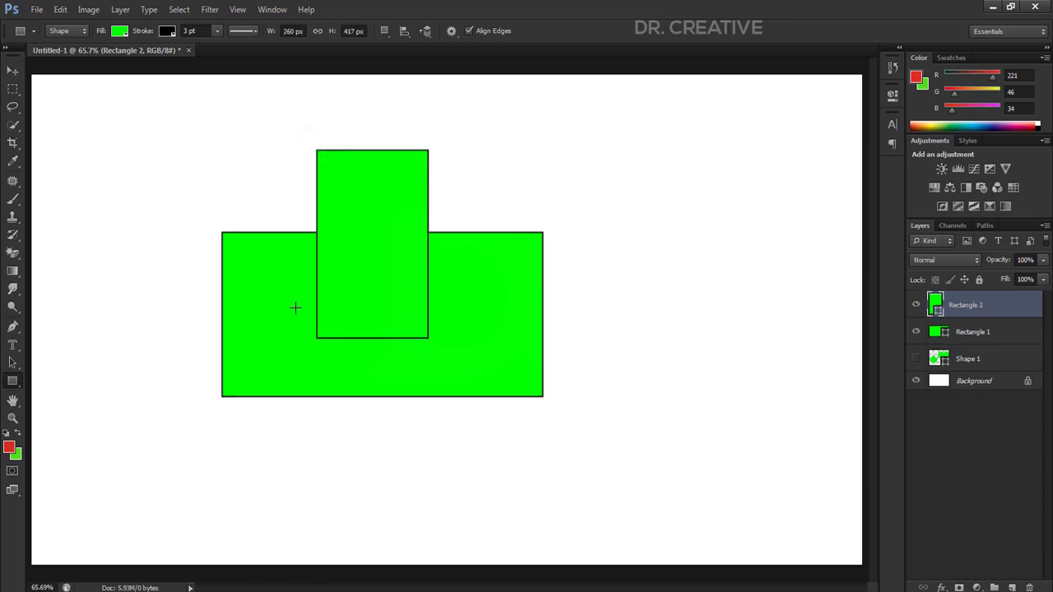
shift+click(974, 334)
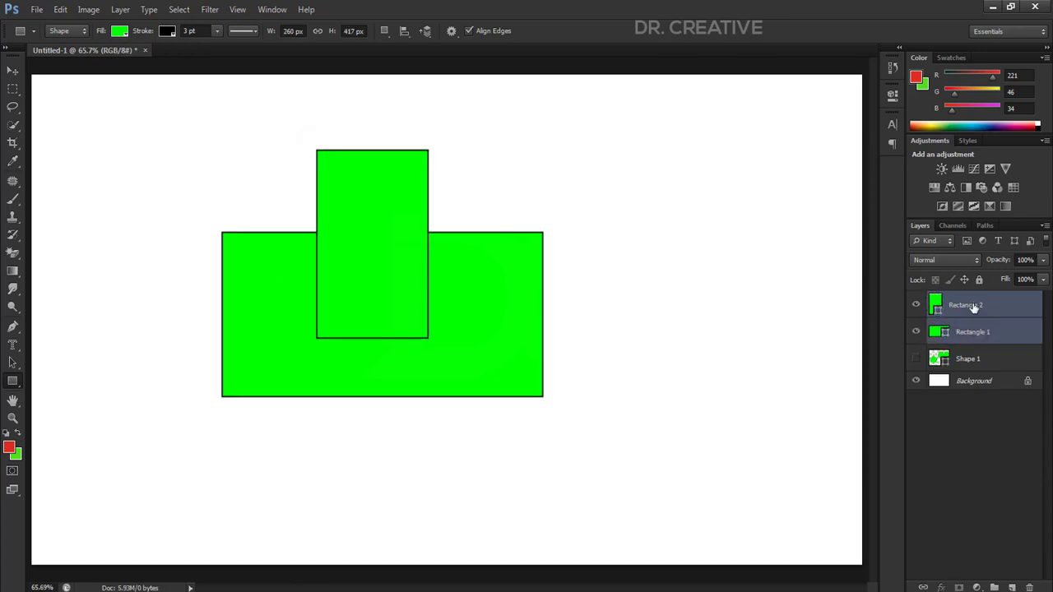
right_click(973, 307)
click(834, 424)
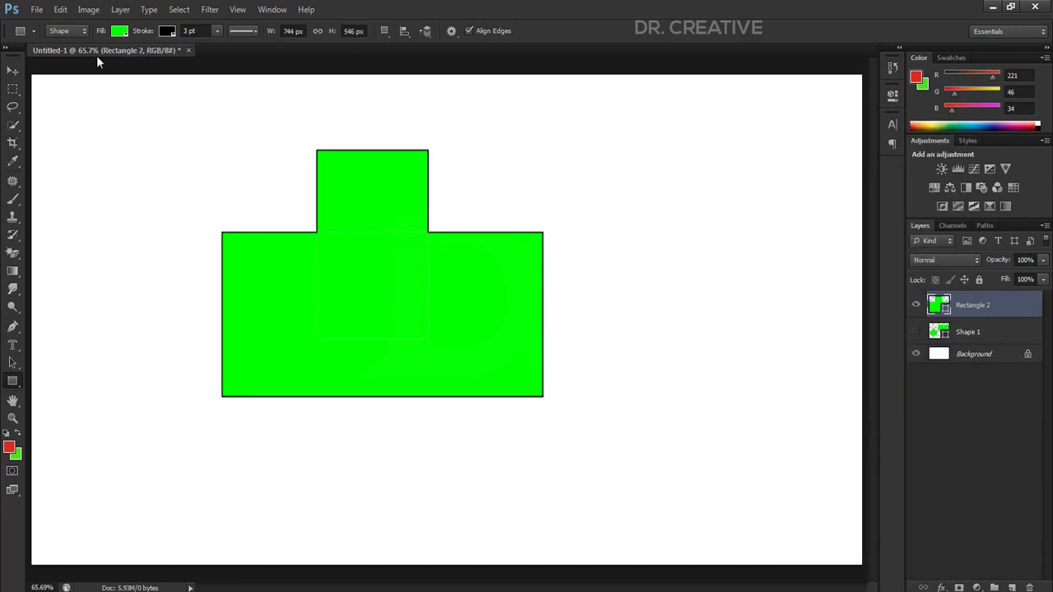
Define the merged stepped outline as custom shape 'Shape 1'.
click(61, 9)
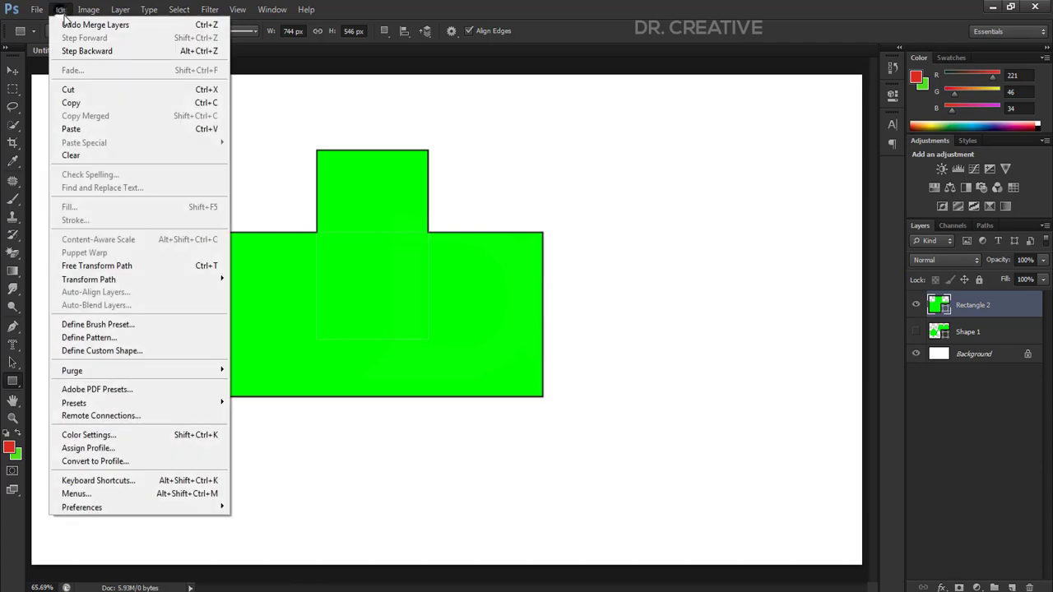
click(80, 352)
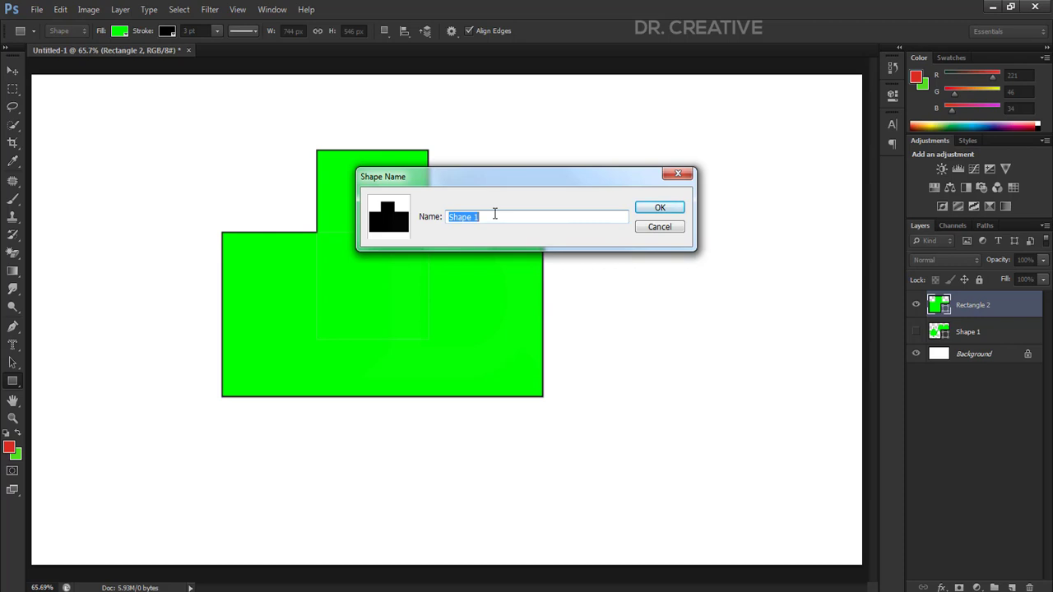
click(658, 207)
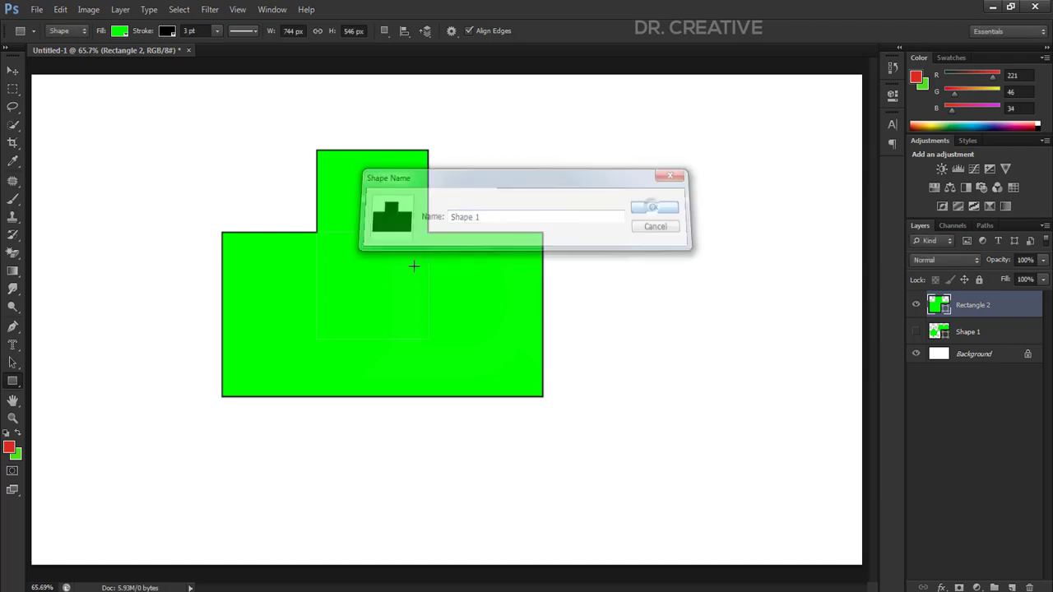
Draw the new stepped custom shape at the lower left with the Custom Shape Tool.
right_click(11, 384)
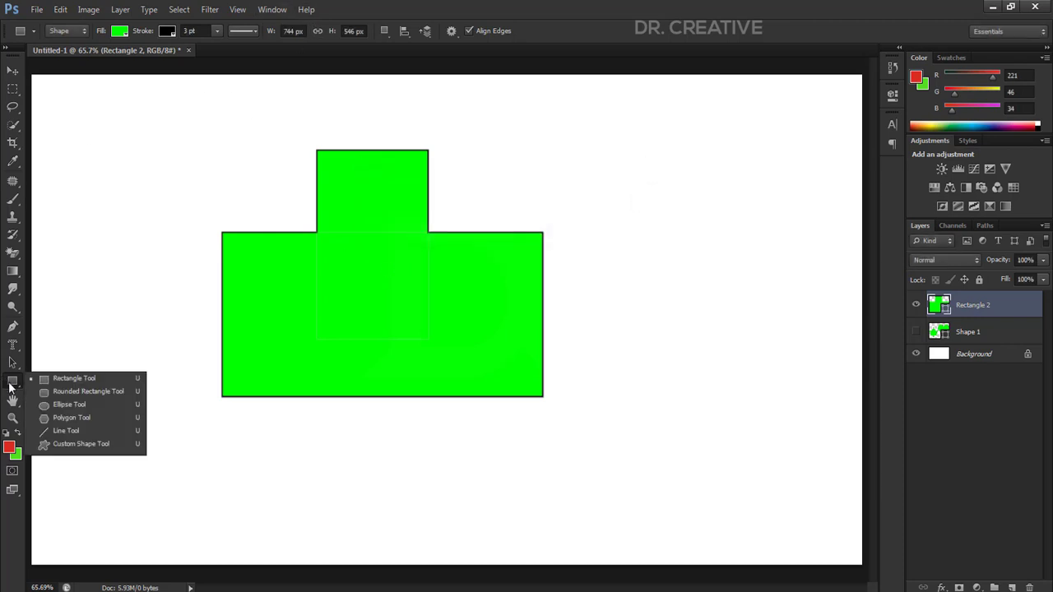
click(66, 443)
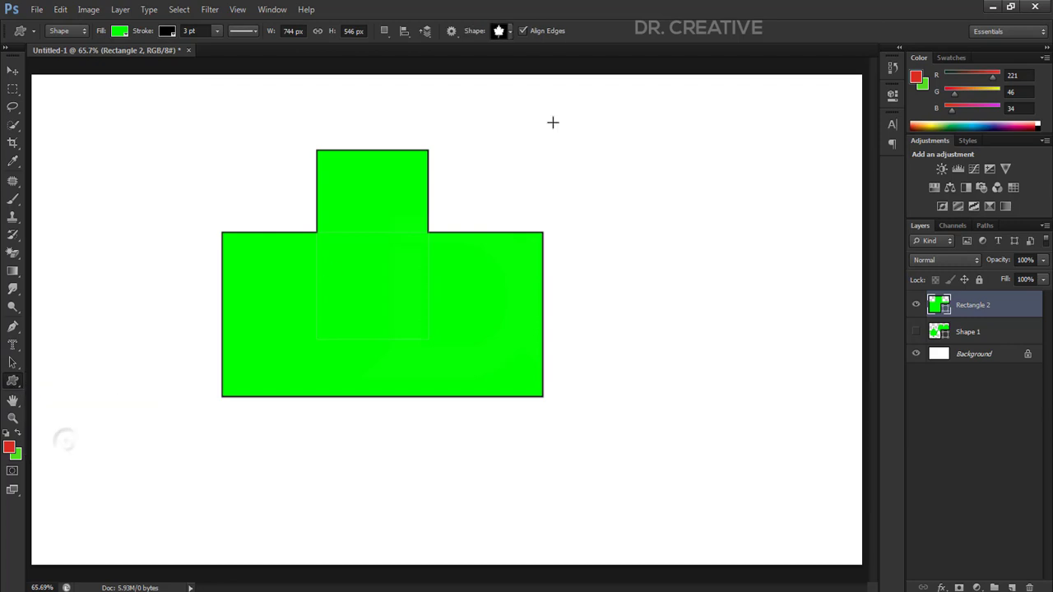
click(508, 32)
click(367, 297)
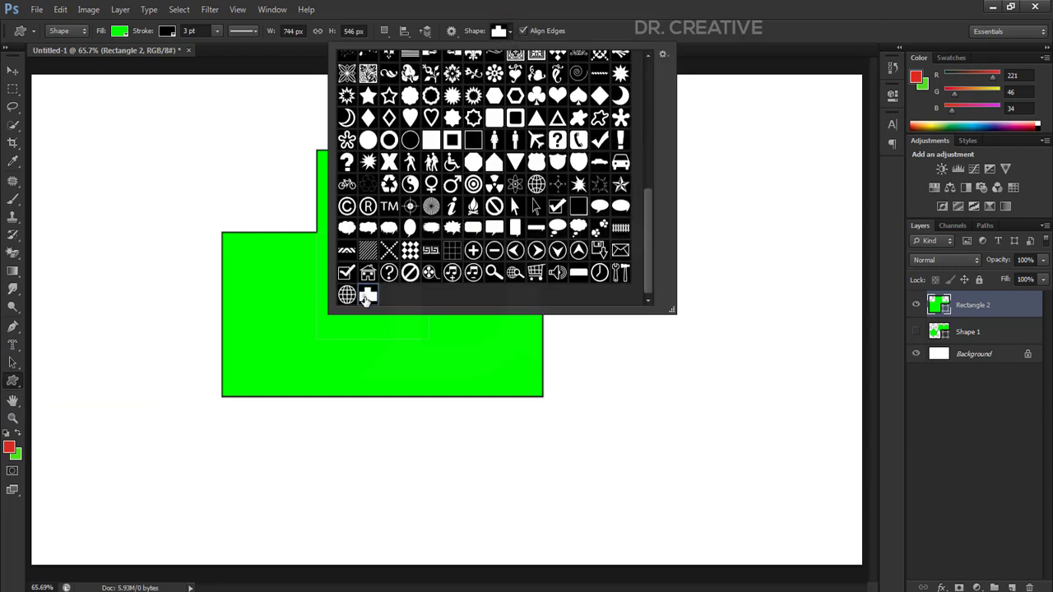
drag(146, 301, 549, 487)
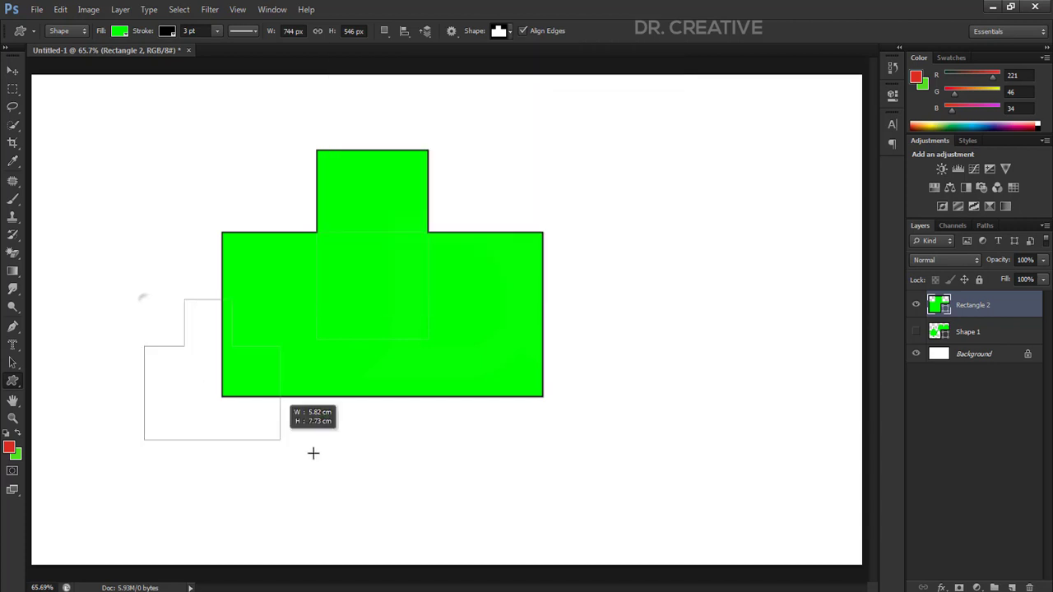